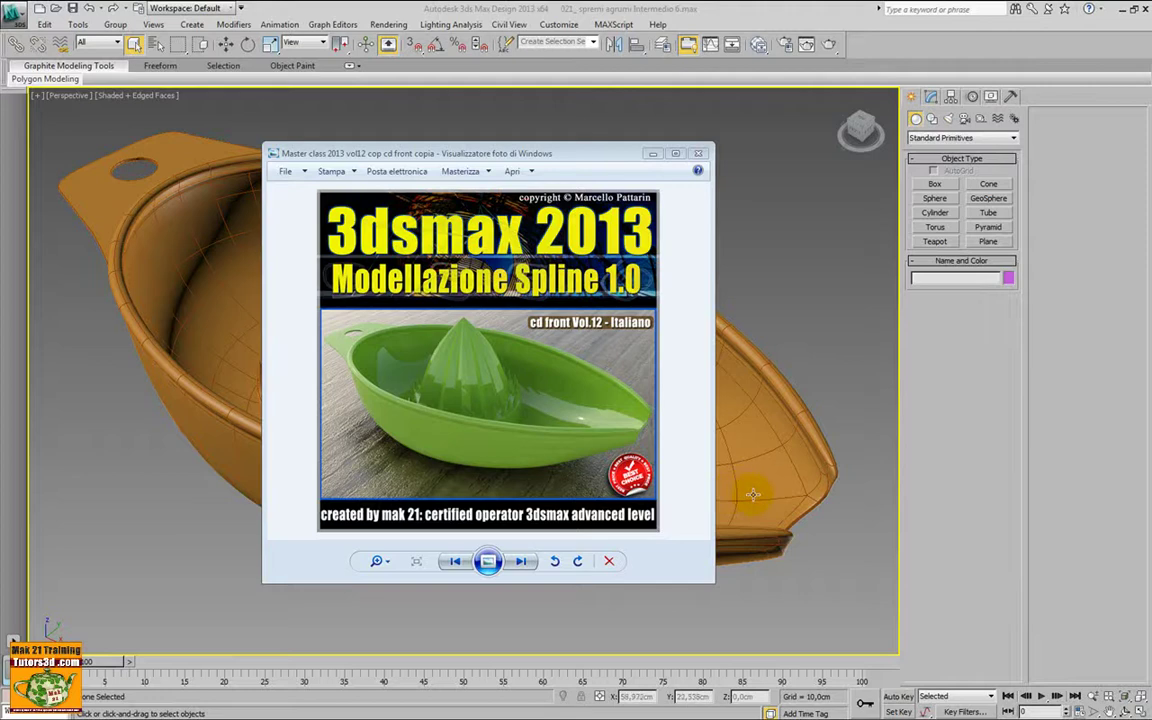
Step: Enlarge the Photo Viewer window and move it up and left to show the course cover bigger
{"action": "left_click_drag", "start_coordinate": [713, 581], "coordinate": [750, 636]}
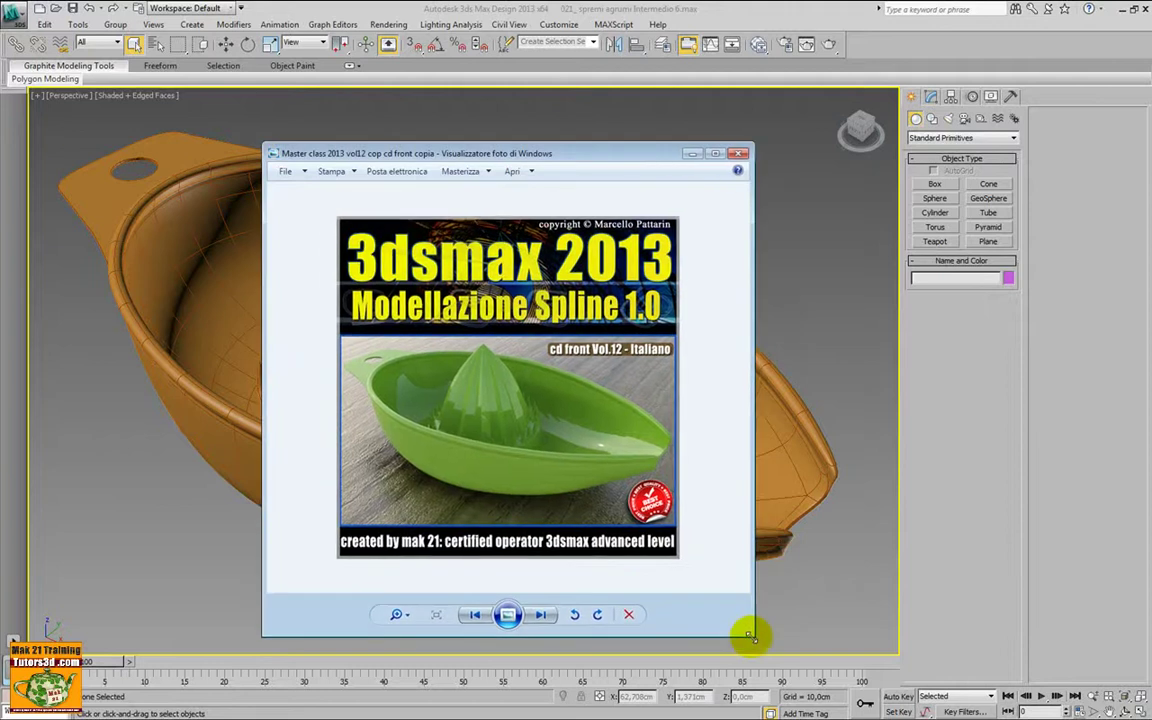
{"action": "left_click_drag", "start_coordinate": [647, 159], "coordinate": [618, 111]}
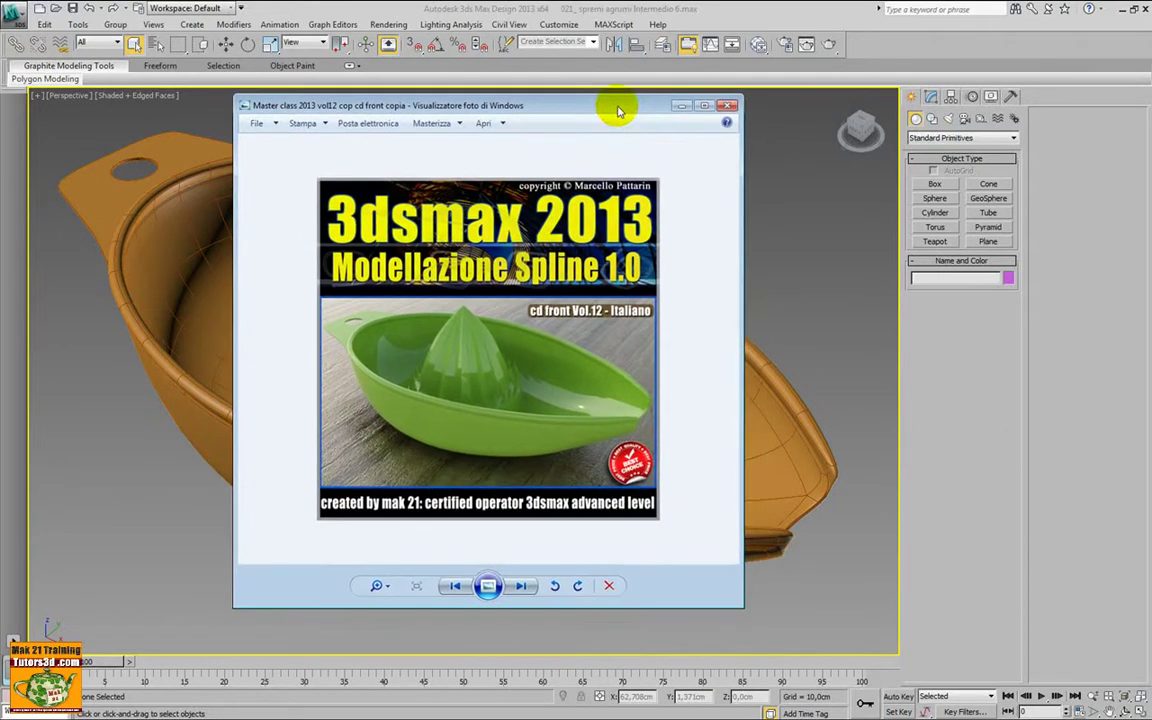
{"action": "left_click_drag", "start_coordinate": [742, 606], "coordinate": [775, 633]}
Step: Zoom the cover image to fit the window, then close the Photo Viewer with Alt+F4
{"action": "left_click", "coordinate": [400, 612]}
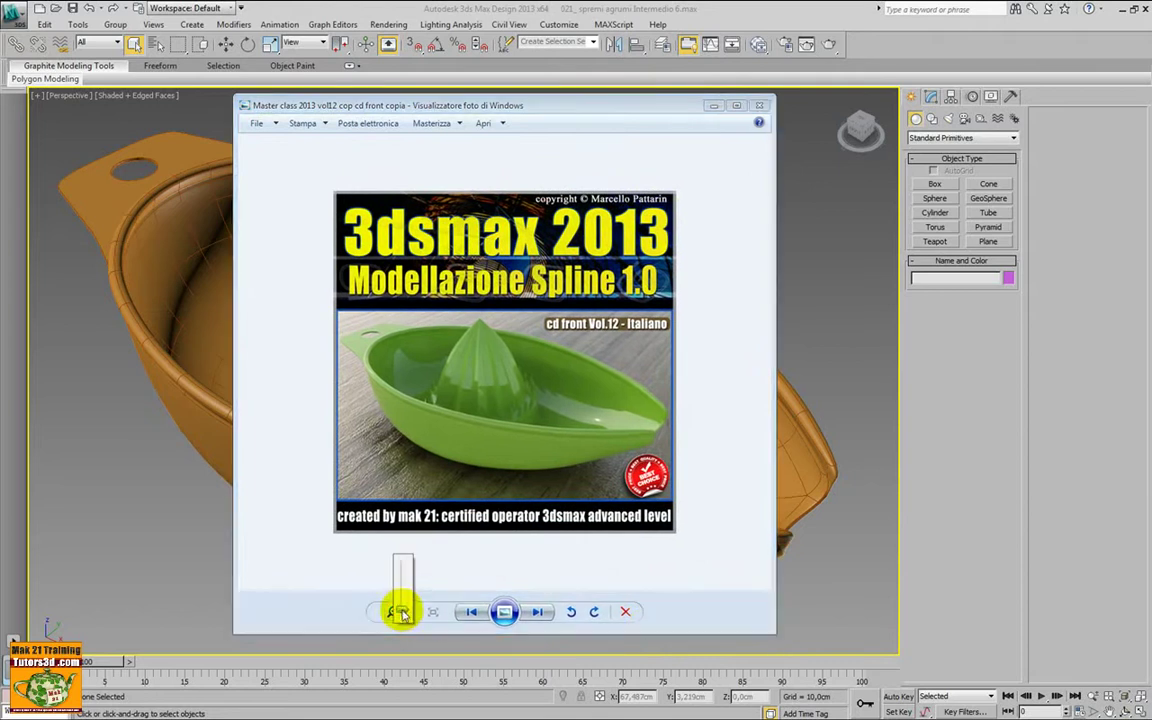
{"action": "scroll", "coordinate": [400, 605], "scroll_direction": "up", "scroll_amount": 3}
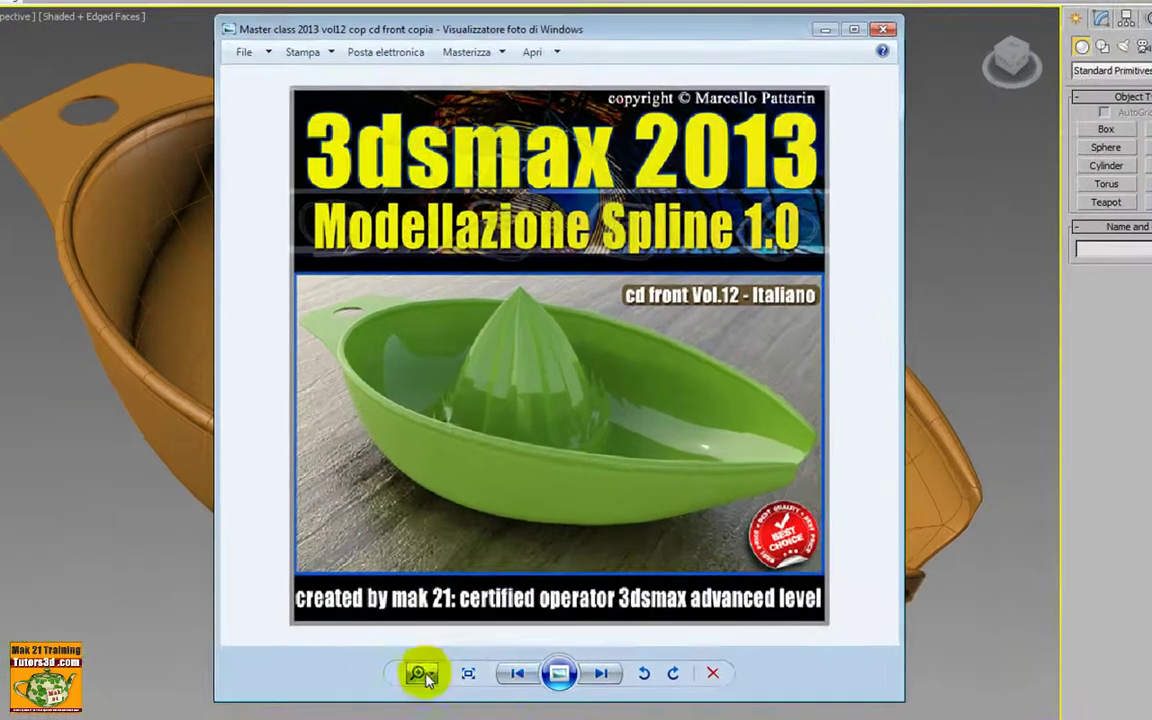
{"action": "left_click", "coordinate": [422, 675]}
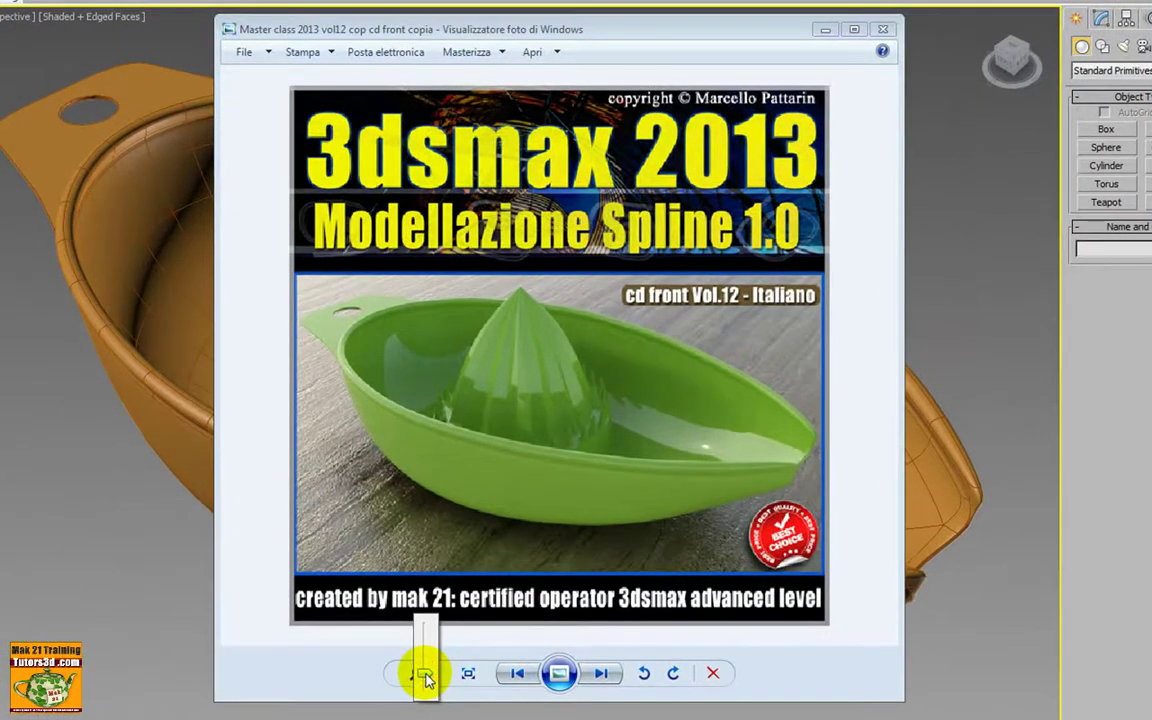
{"action": "left_click_drag", "start_coordinate": [428, 680], "coordinate": [424, 676]}
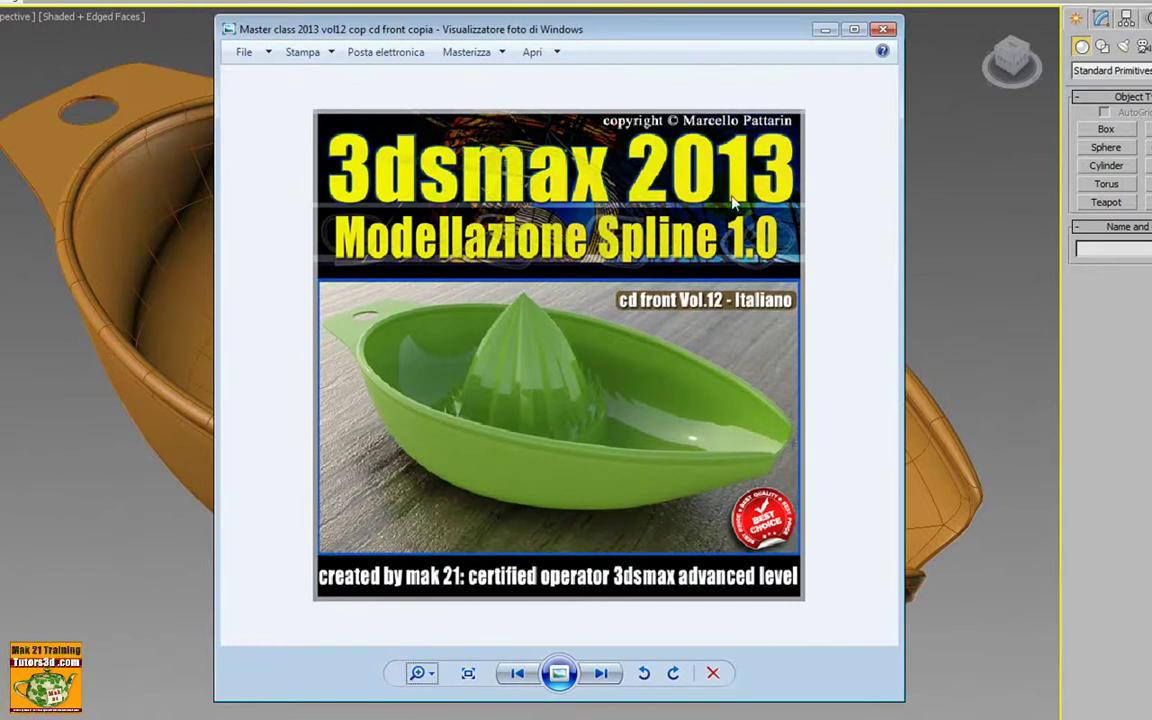
{"action": "left_click", "coordinate": [840, 253]}
{"action": "key", "text": "alt+F4"}
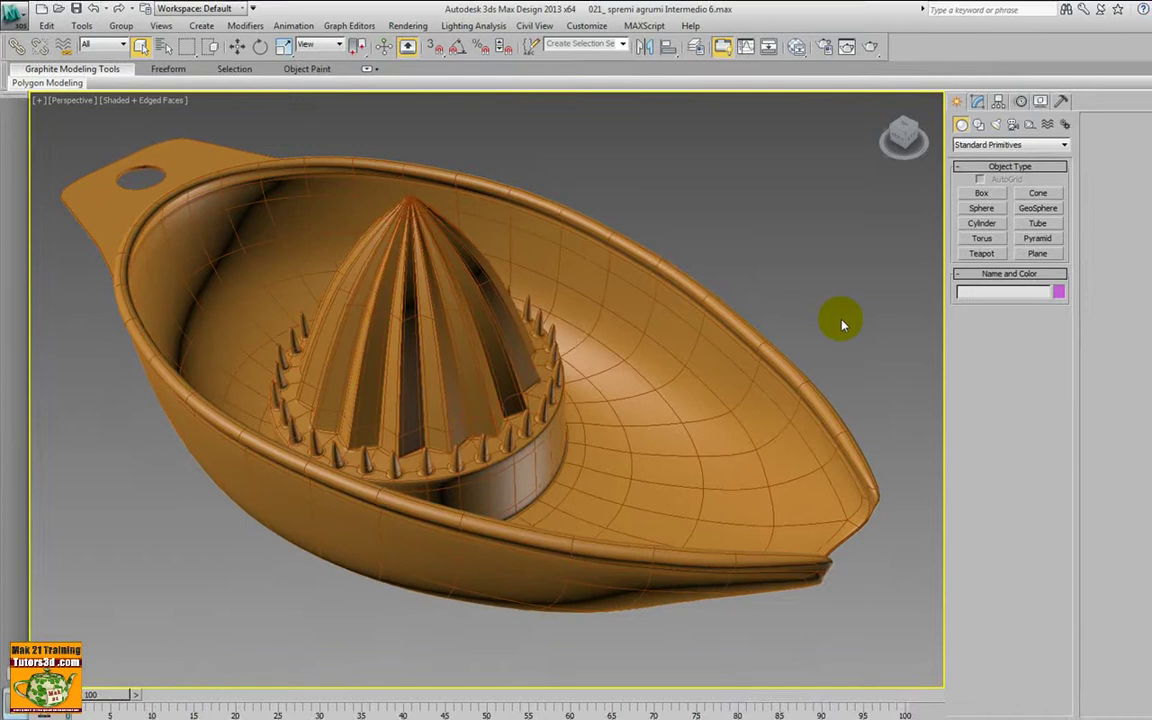
Step: Select the juicer (NGon001) and orbit the Perspective view to show its rounded underside
{"action": "left_click", "coordinate": [757, 355]}
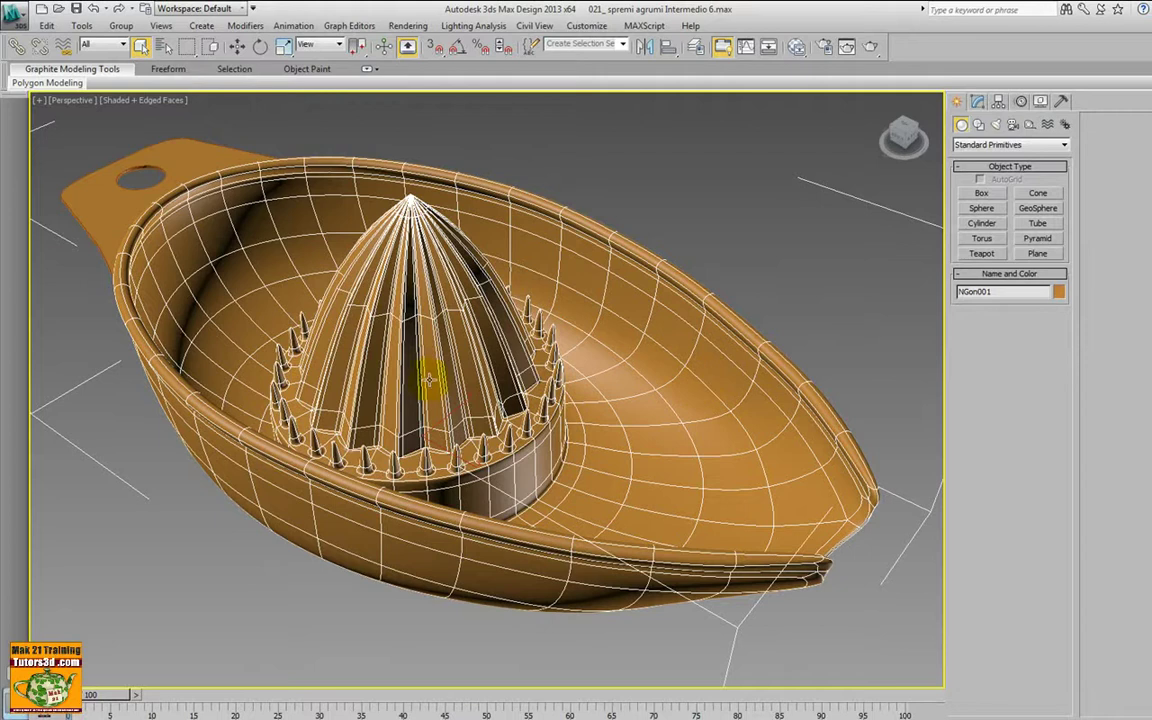
{"action": "mouse_move", "coordinate": [431, 381]}
{"action": "middle_mouse_down", "text": "alt"}
{"action": "mouse_move", "coordinate": [442, 360]}
{"action": "mouse_move", "coordinate": [612, 329]}
{"action": "mouse_move", "coordinate": [644, 311]}
{"action": "mouse_move", "coordinate": [548, 275]}
{"action": "mouse_move", "coordinate": [463, 188]}
{"action": "mouse_move", "coordinate": [428, 231]}
{"action": "mouse_move", "coordinate": [442, 319]}
{"action": "mouse_move", "coordinate": [545, 342]}
{"action": "mouse_move", "coordinate": [609, 378]}
{"action": "mouse_move", "coordinate": [456, 381]}
{"action": "mouse_move", "coordinate": [429, 244]}
{"action": "mouse_move", "coordinate": [458, 226]}
{"action": "mouse_move", "coordinate": [476, 365]}
{"action": "mouse_move", "coordinate": [423, 396]}
{"action": "mouse_move", "coordinate": [458, 368]}
{"action": "mouse_move", "coordinate": [458, 239]}
{"action": "mouse_move", "coordinate": [443, 204]}
{"action": "mouse_move", "coordinate": [476, 306]}
{"action": "mouse_move", "coordinate": [470, 335]}
{"action": "mouse_move", "coordinate": [411, 368]}
{"action": "mouse_move", "coordinate": [420, 310]}
{"action": "mouse_move", "coordinate": [630, 309]}
{"action": "mouse_move", "coordinate": [643, 321]}
{"action": "mouse_move", "coordinate": [527, 355]}
{"action": "mouse_move", "coordinate": [465, 290]}
{"action": "mouse_move", "coordinate": [458, 381]}
{"action": "mouse_move", "coordinate": [463, 365]}
{"action": "mouse_move", "coordinate": [414, 302]}
{"action": "mouse_move", "coordinate": [470, 329]}
{"action": "mouse_move", "coordinate": [463, 360]}
{"action": "mouse_move", "coordinate": [635, 330]}
{"action": "mouse_move", "coordinate": [604, 352]}
{"action": "mouse_move", "coordinate": [630, 345]}
{"action": "mouse_move", "coordinate": [548, 355]}
{"action": "mouse_move", "coordinate": [465, 337]}
{"action": "mouse_move", "coordinate": [450, 347]}
{"action": "mouse_move", "coordinate": [449, 324]}
{"action": "mouse_move", "coordinate": [445, 357]}
{"action": "mouse_move", "coordinate": [458, 278]}
{"action": "mouse_move", "coordinate": [467, 348]}
{"action": "middle_mouse_up", "text": "alt"}
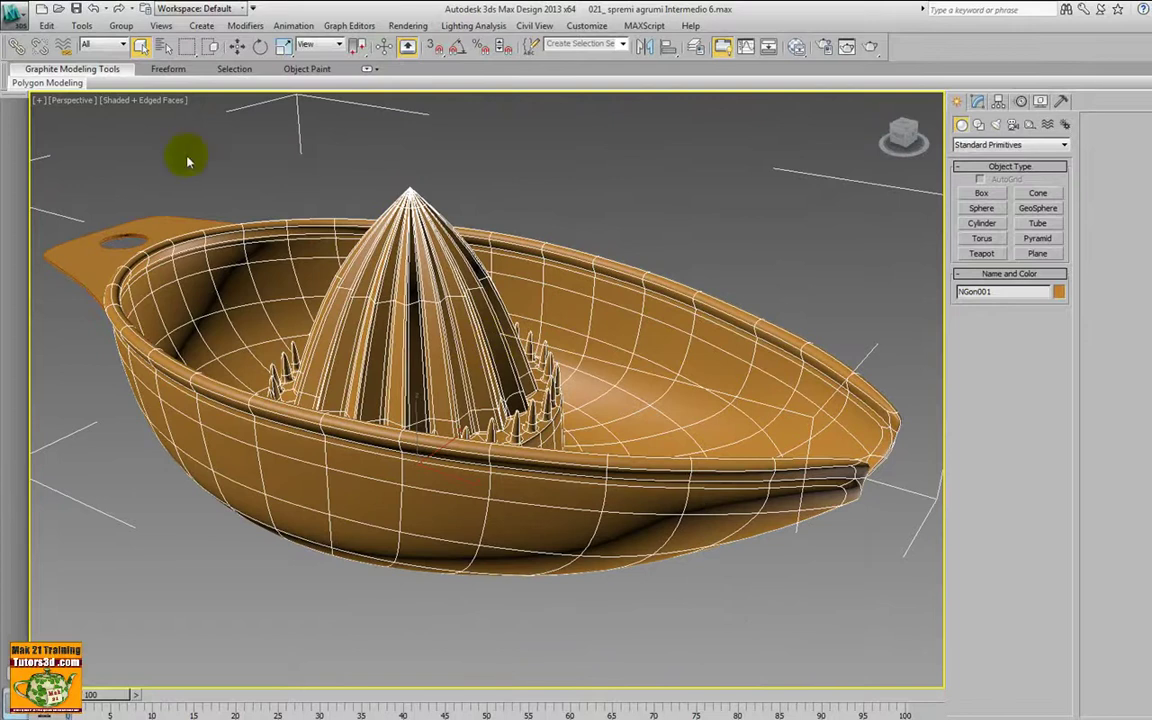
Step: Open 004_Interpolazione Spline without saving, after previewing the neighbouring 002 and 005 scenes
{"action": "left_click", "coordinate": [15, 15]}
{"action": "mouse_move", "coordinate": [48, 110]}
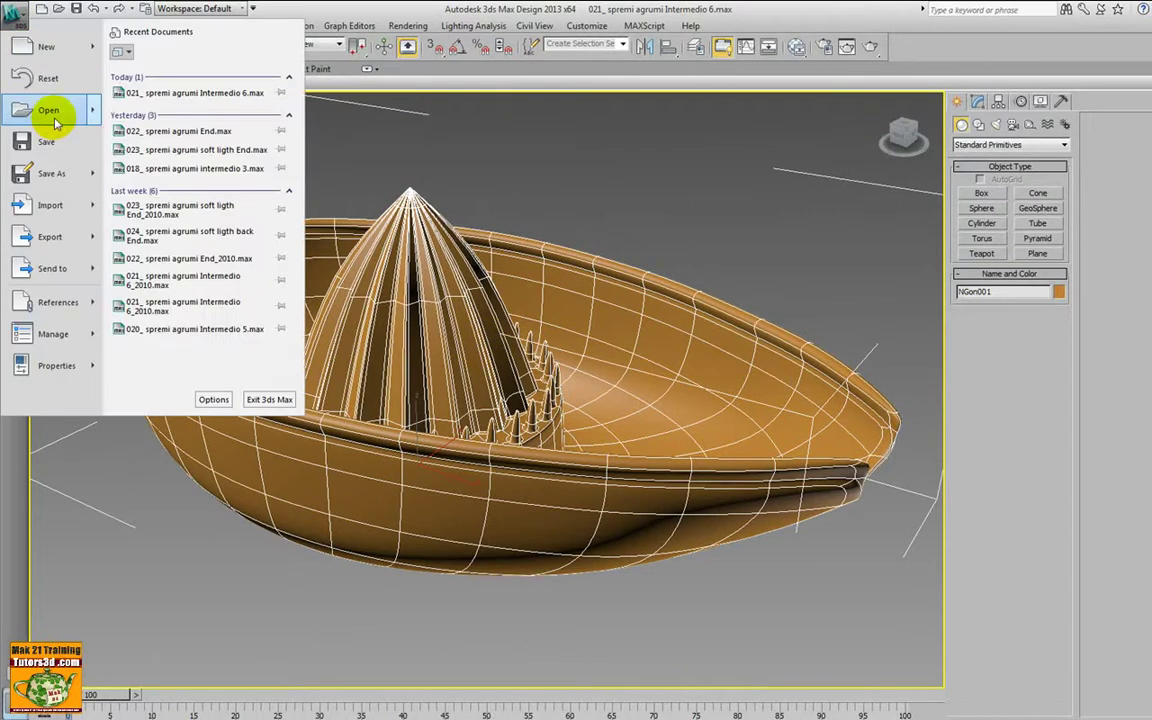
{"action": "left_click", "coordinate": [108, 68]}
{"action": "left_click", "coordinate": [620, 433]}
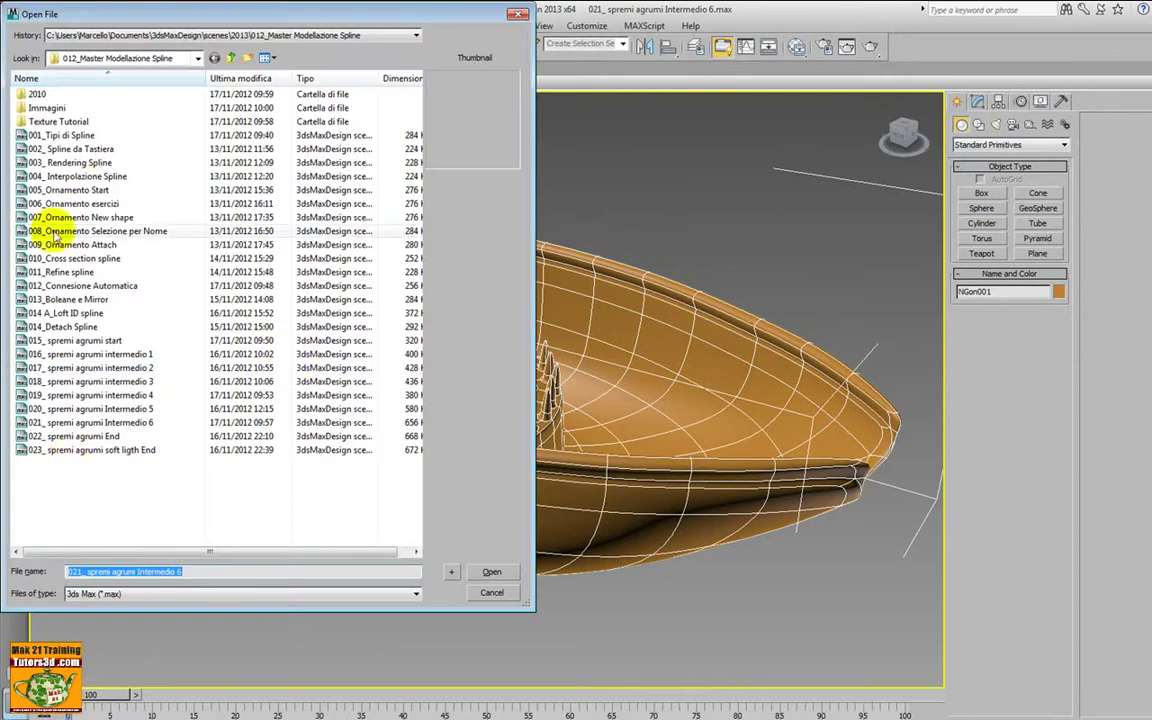
{"action": "left_click", "coordinate": [80, 149]}
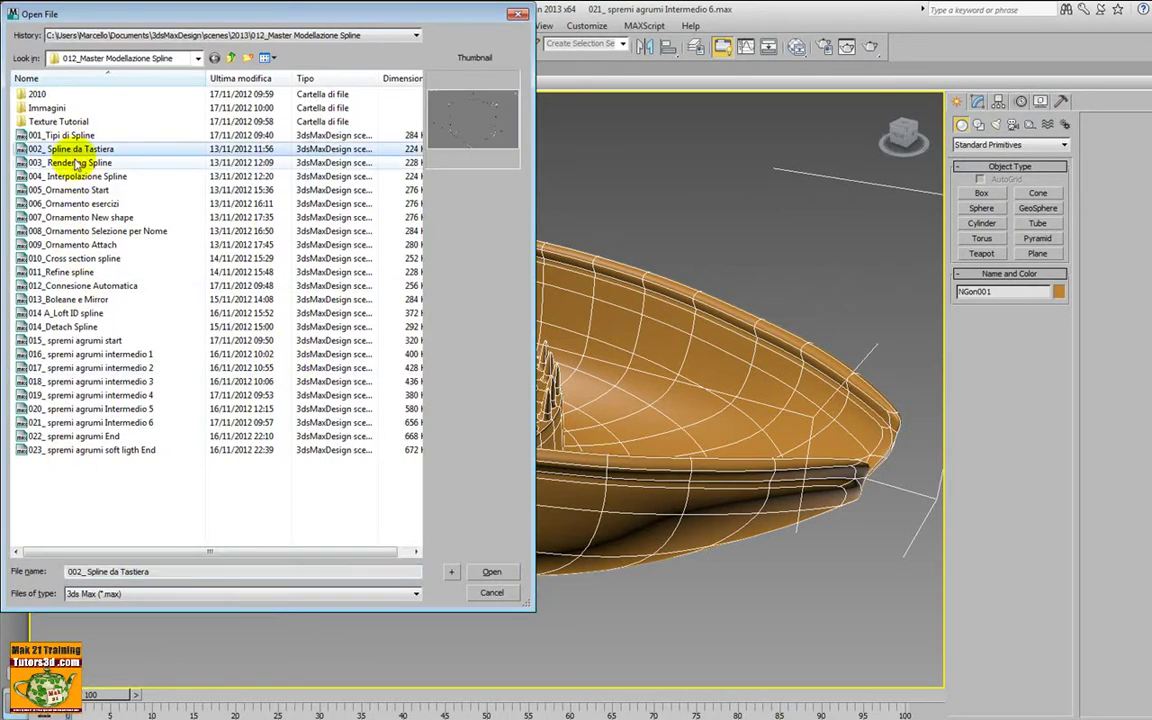
{"action": "left_click", "coordinate": [77, 163]}
{"action": "left_click", "coordinate": [76, 177]}
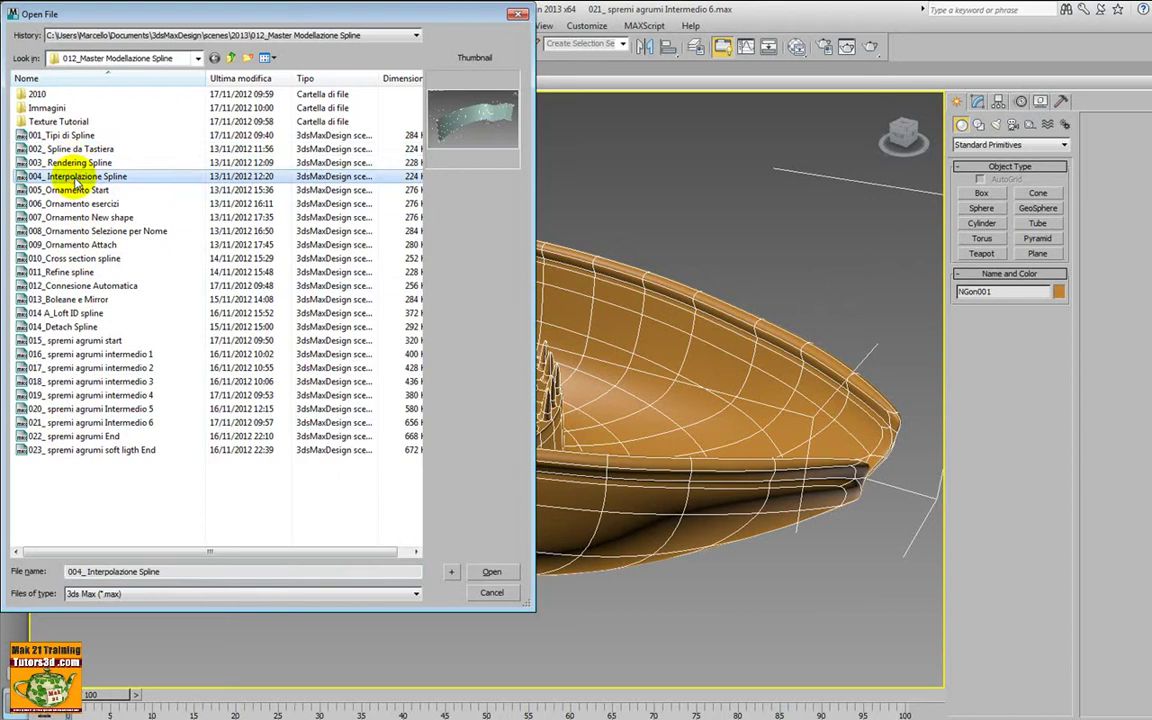
{"action": "left_click", "coordinate": [76, 149]}
{"action": "left_click", "coordinate": [76, 177]}
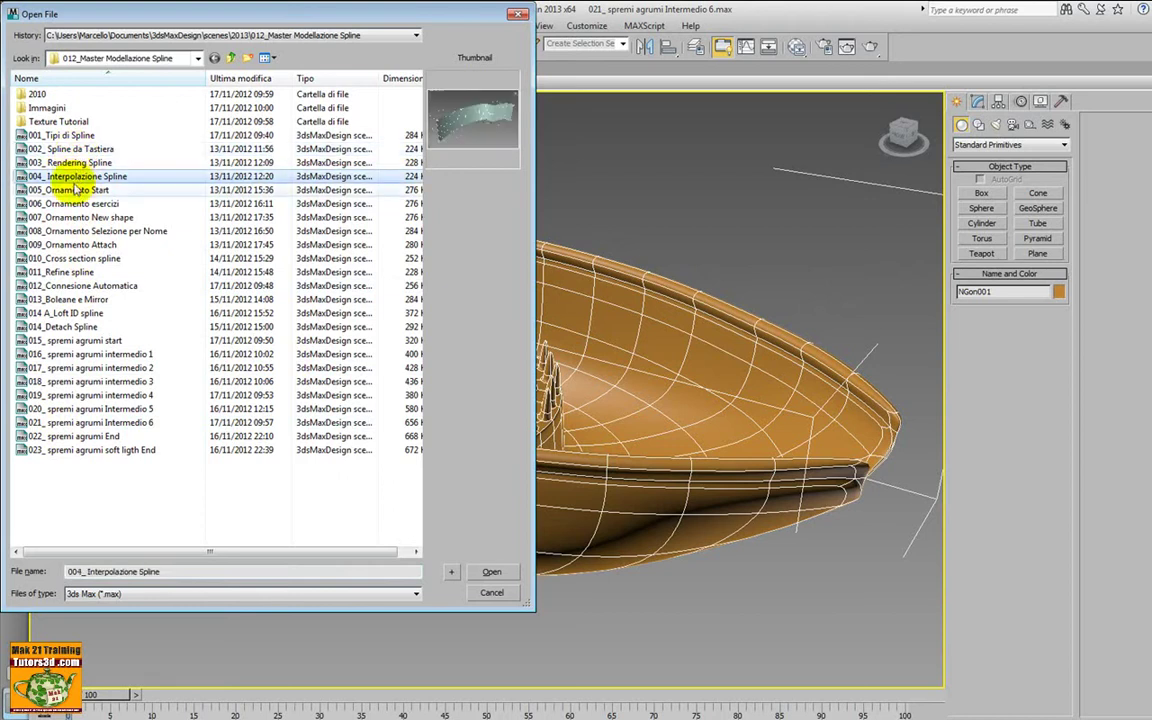
{"action": "left_click", "coordinate": [76, 189]}
{"action": "left_click", "coordinate": [77, 177]}
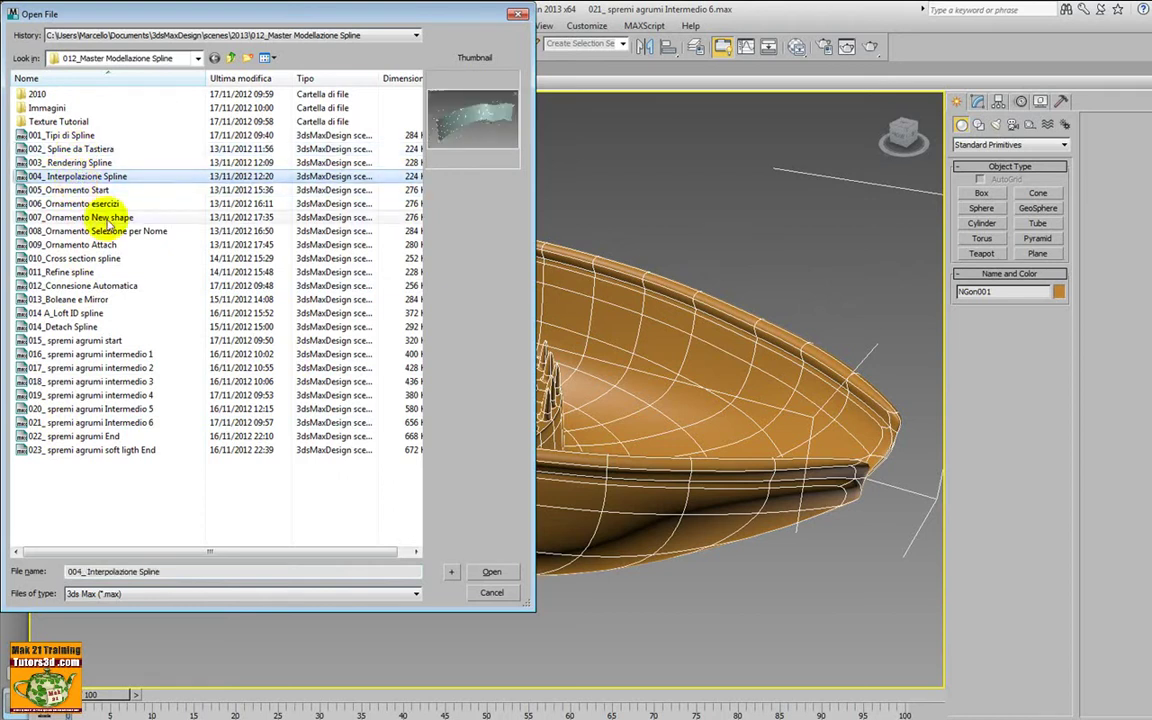
{"action": "left_click", "coordinate": [491, 571]}
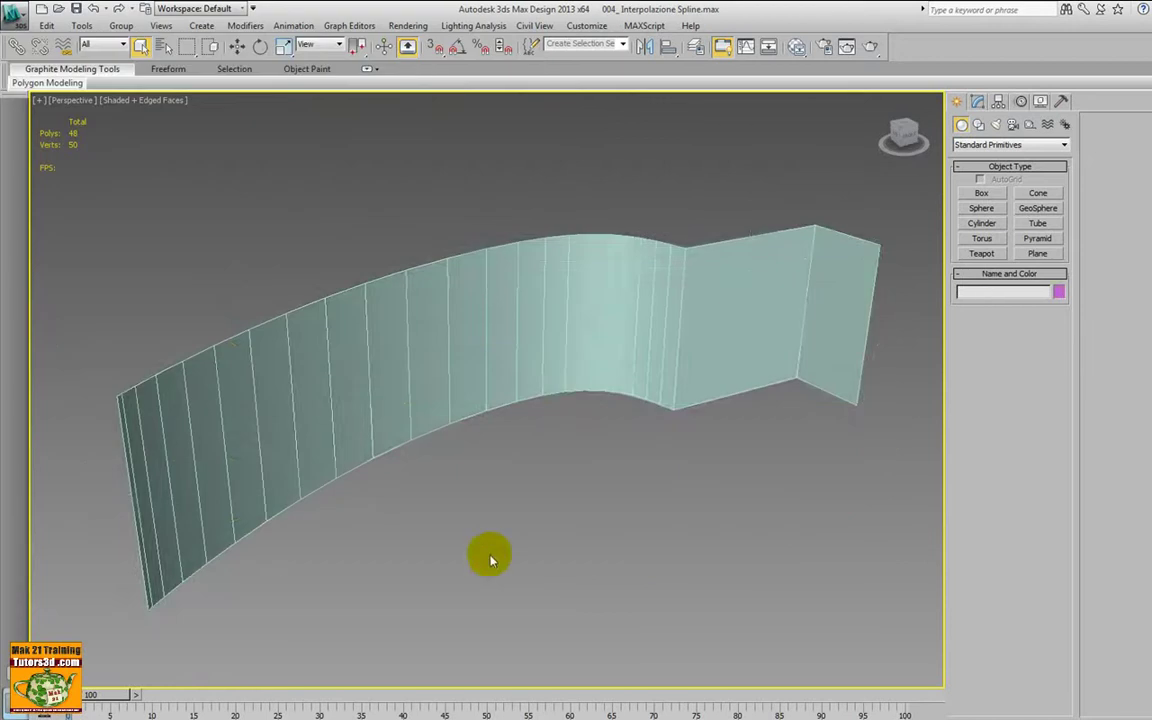
Step: Select the wavy wall to display its Extrude modifier with Amount 40,0cm
{"action": "left_click", "coordinate": [458, 386]}
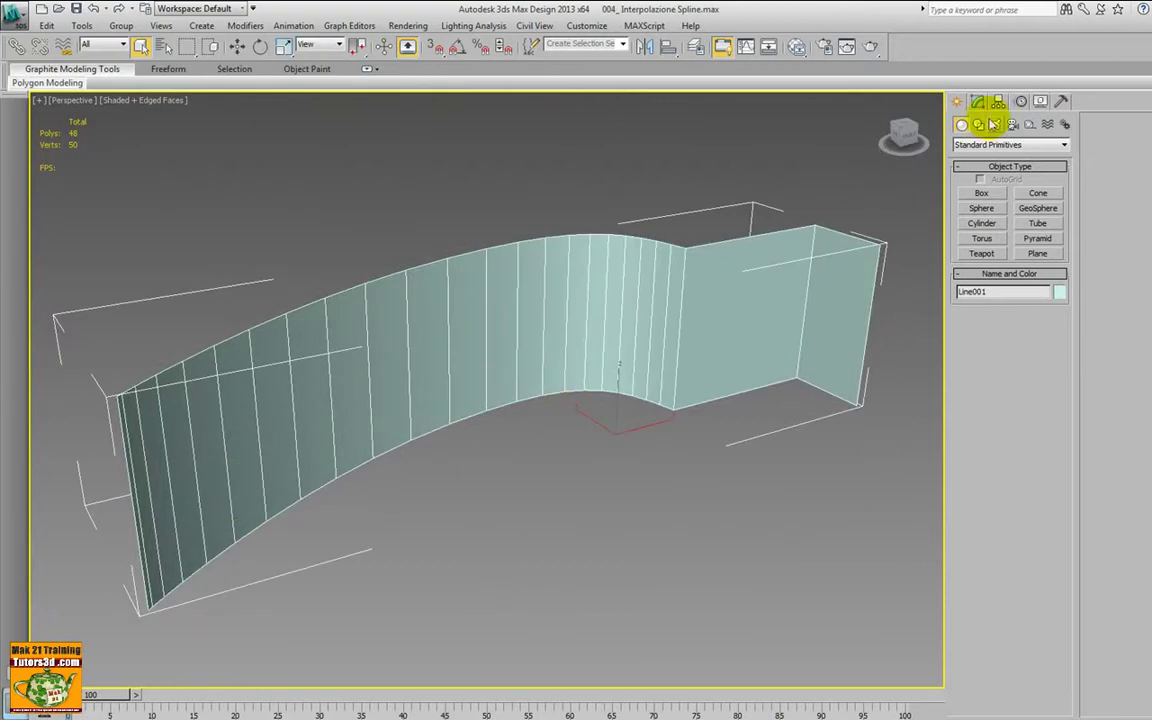
{"action": "left_click", "coordinate": [978, 101]}
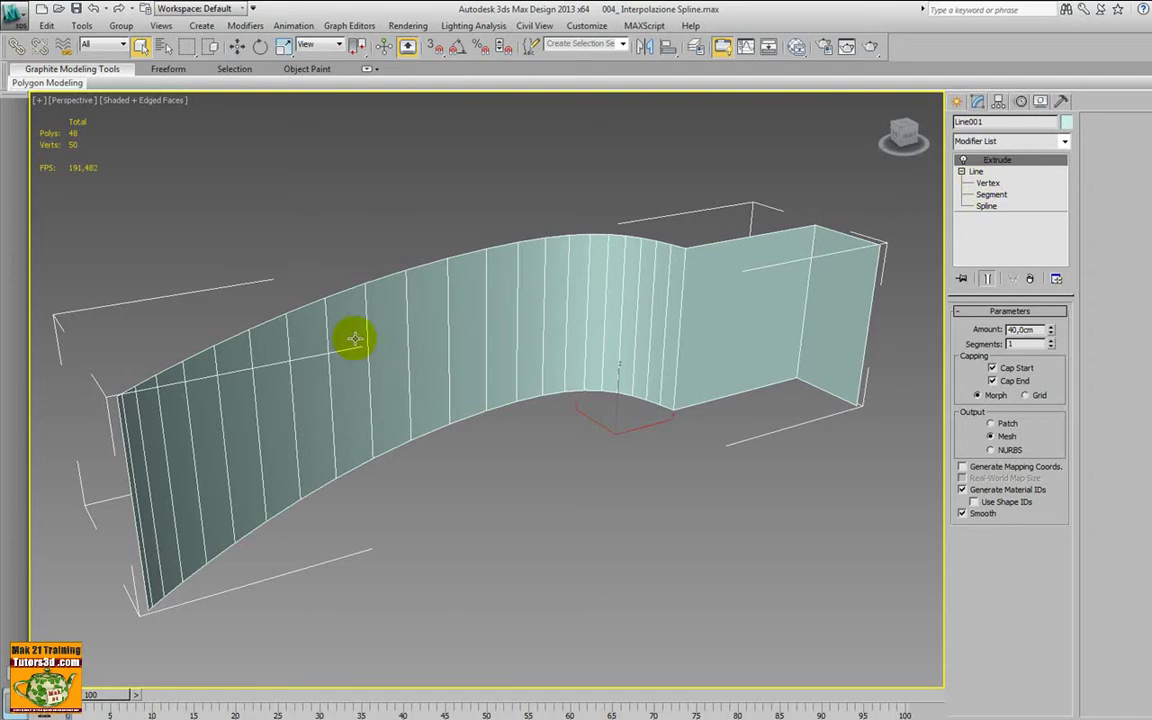
{"action": "left_click", "coordinate": [20, 22]}
{"action": "mouse_move", "coordinate": [48, 110]}
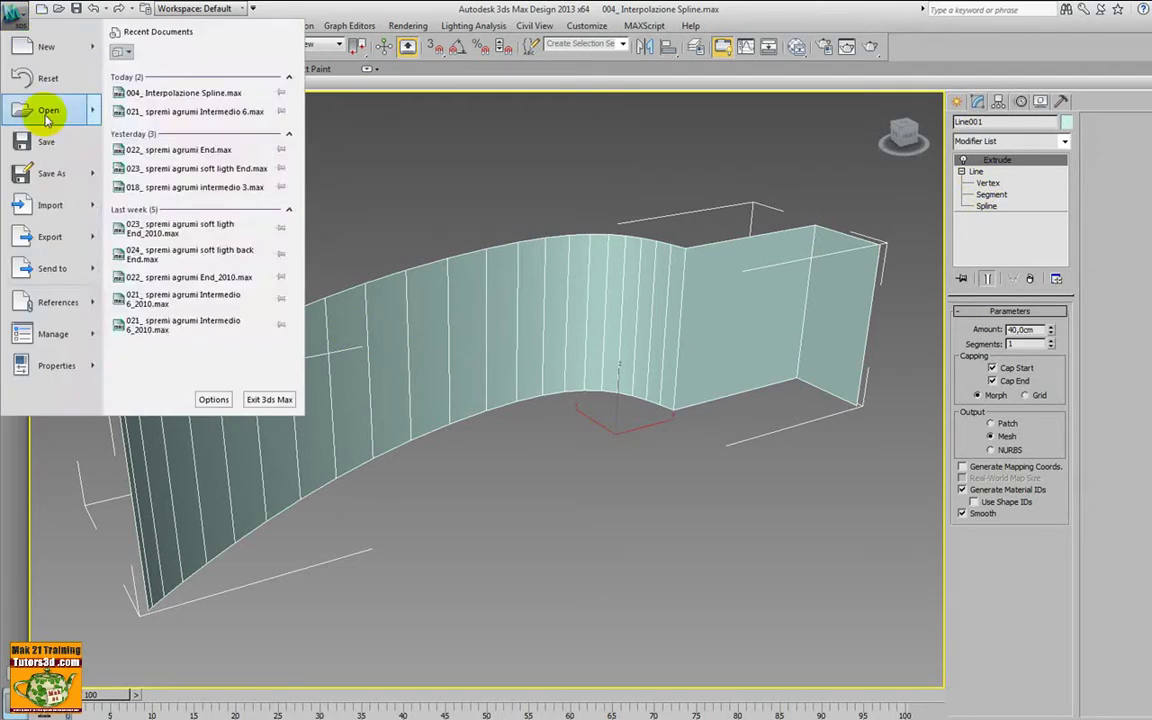
Step: Open 001_Tipi di Spline without saving the current scene
{"action": "left_click", "coordinate": [147, 76]}
{"action": "left_click", "coordinate": [612, 434]}
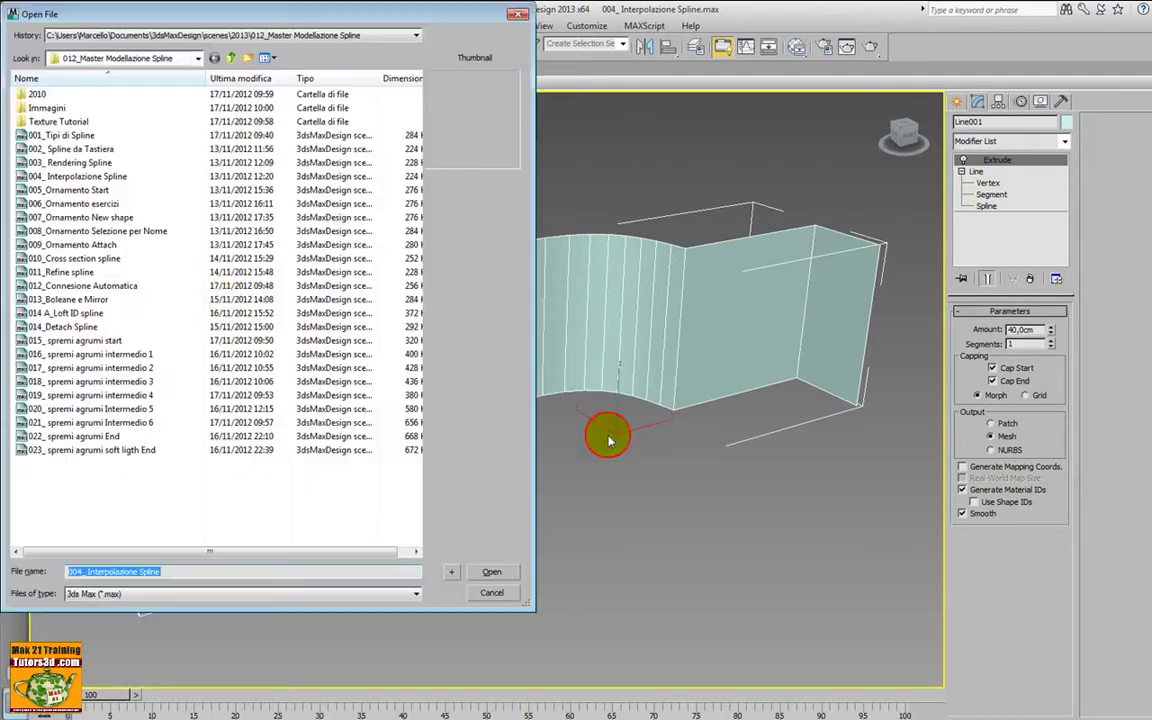
{"action": "left_click", "coordinate": [94, 149]}
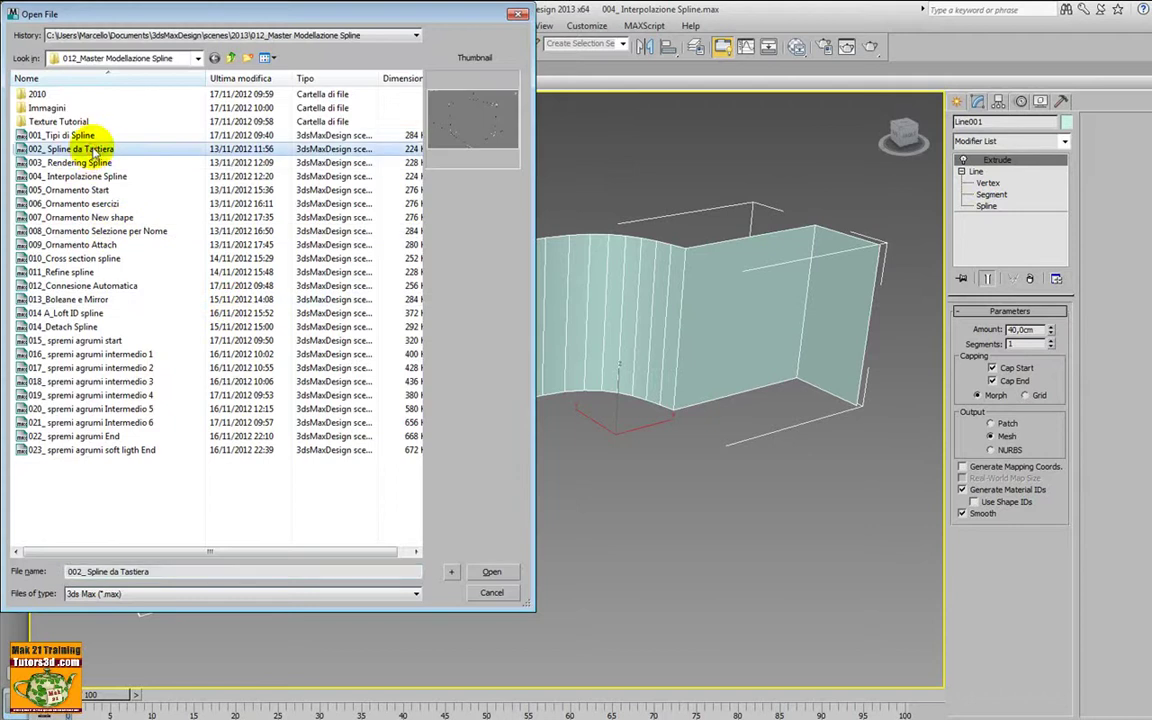
{"action": "left_click", "coordinate": [93, 136]}
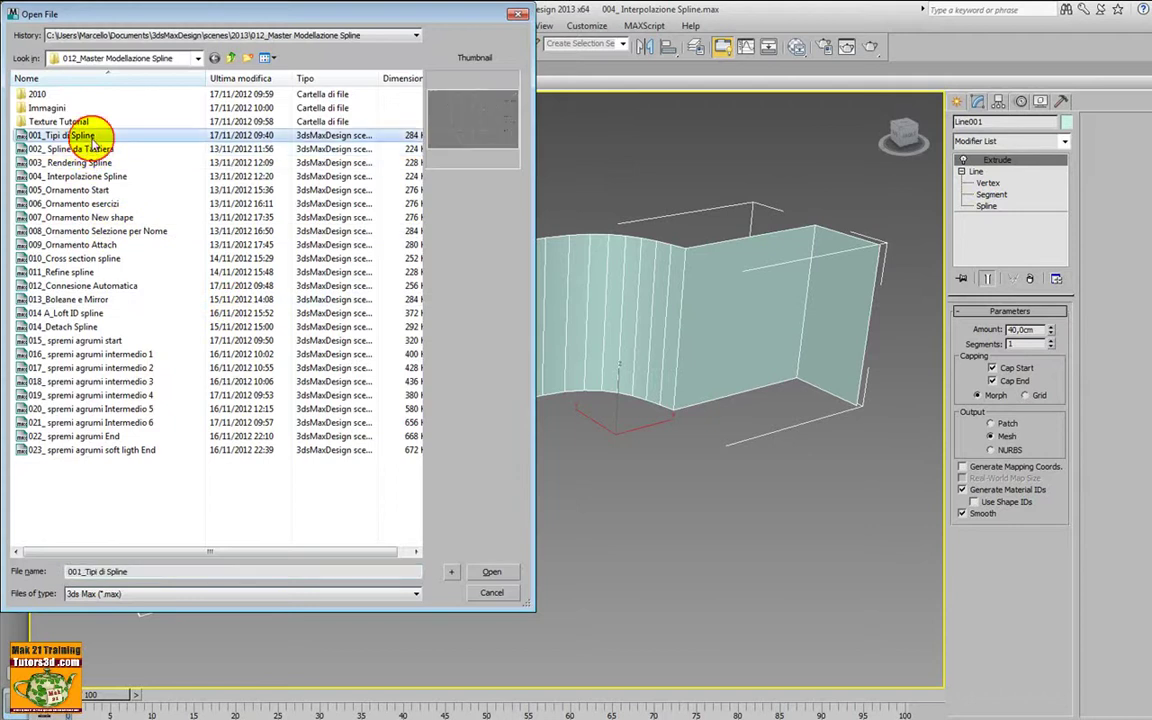
{"action": "left_click", "coordinate": [491, 571]}
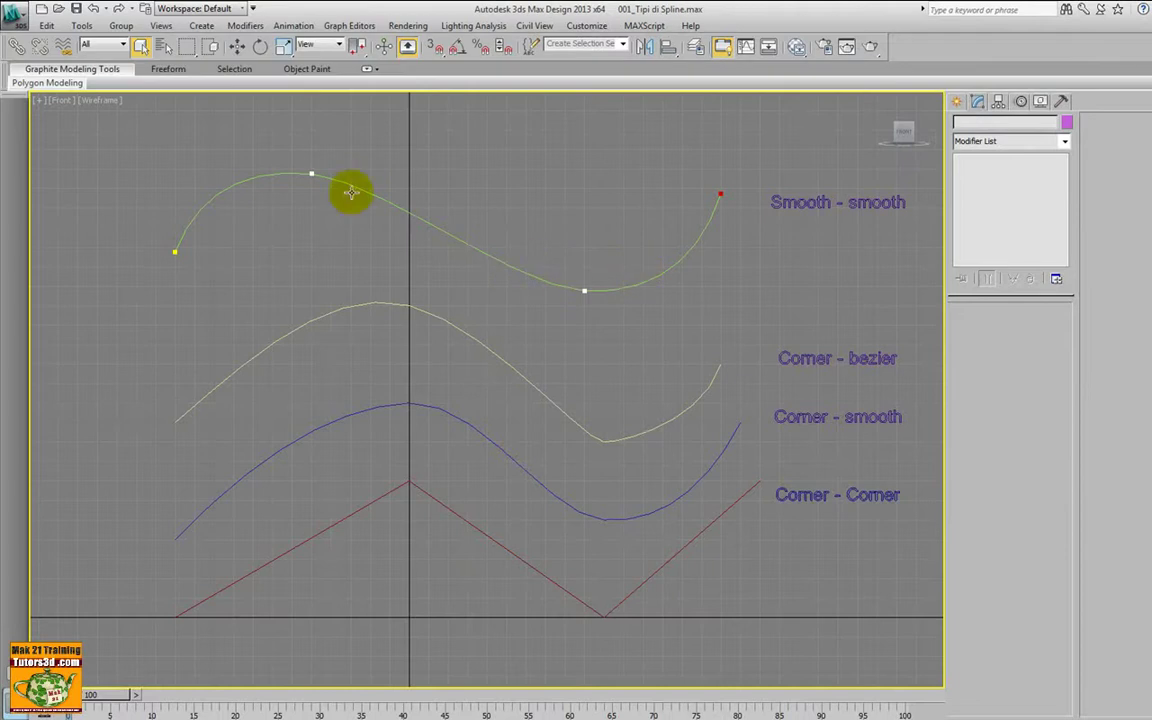
Step: Select the Smooth-smooth spline and list the Splines object types under Create > Shapes
{"action": "left_click", "coordinate": [283, 172]}
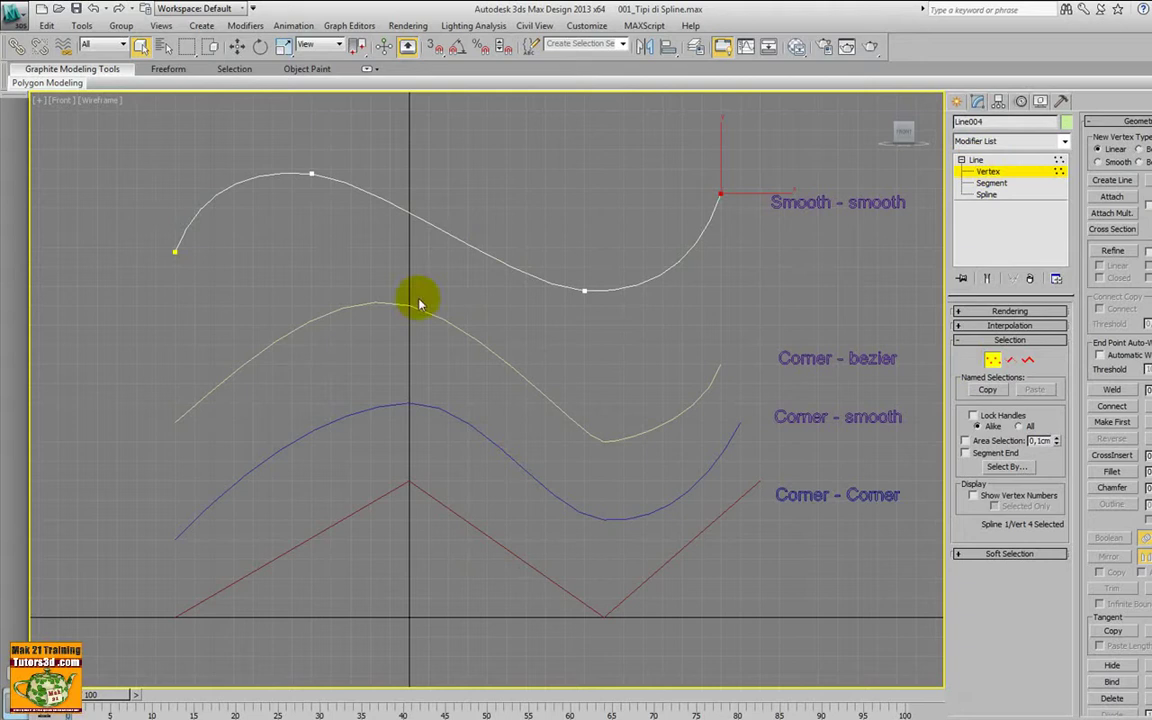
{"action": "left_click", "coordinate": [957, 102]}
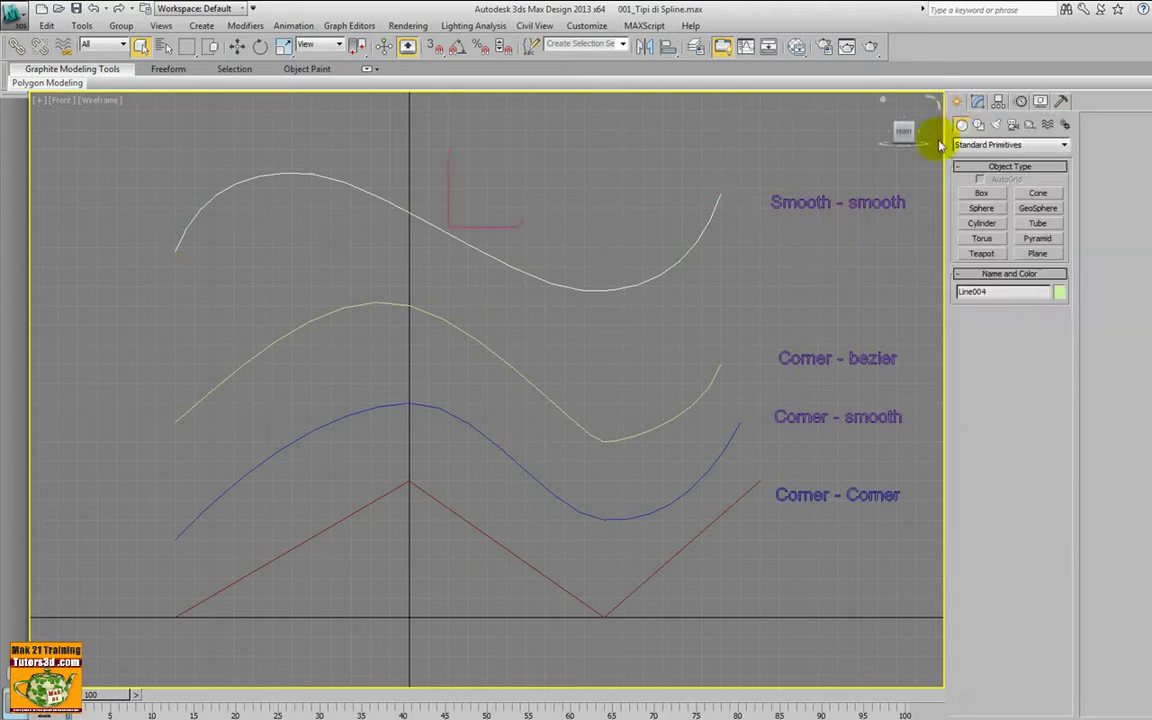
{"action": "left_click", "coordinate": [978, 126]}
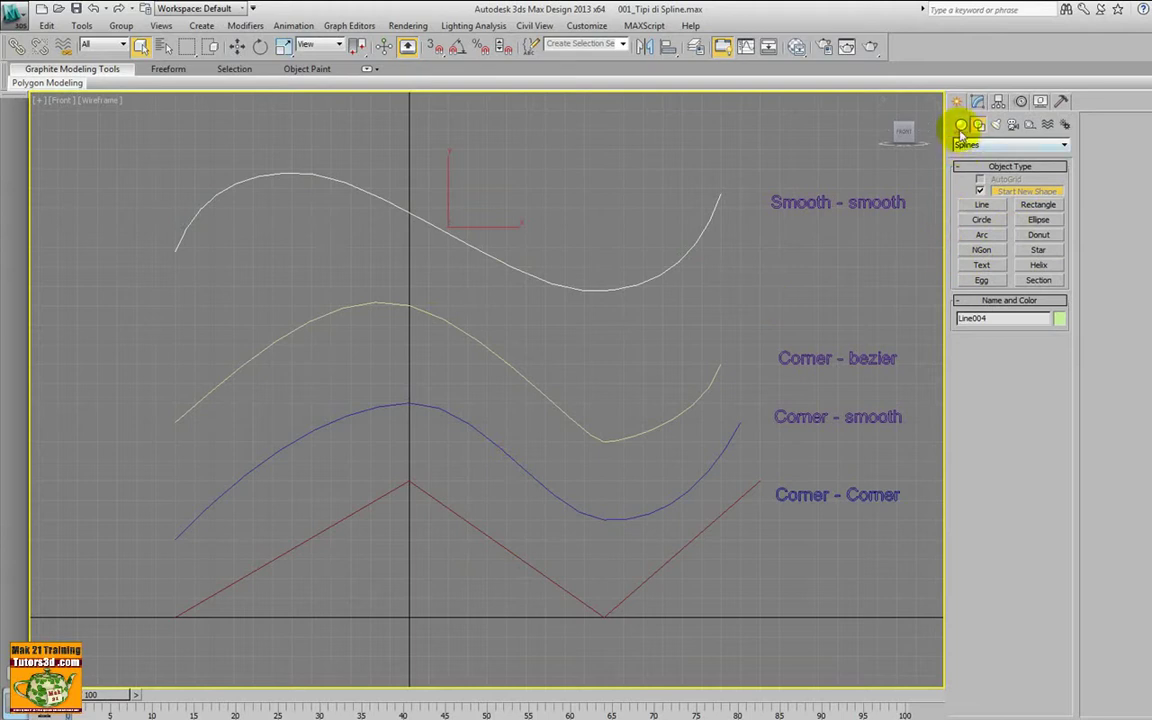
{"action": "left_click", "coordinate": [558, 283]}
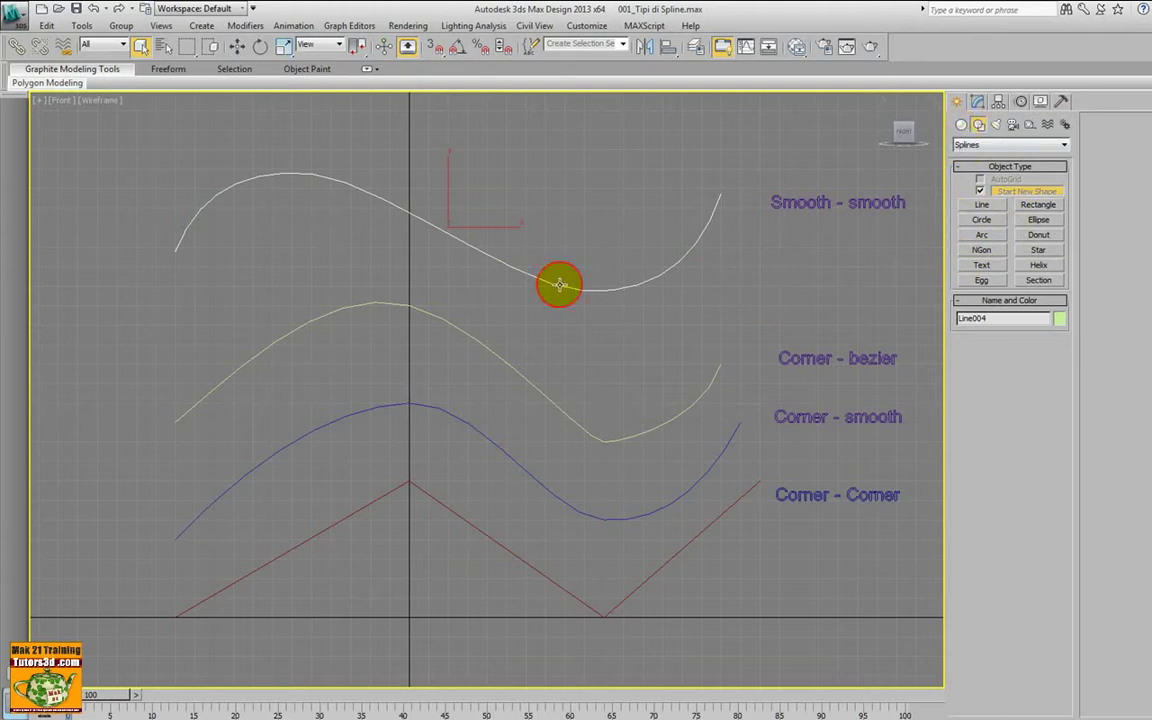
Step: Open 009_Ornamento Attach.max without saving, after previewing the 007, 008 and 010 files
{"action": "left_click", "coordinate": [20, 22]}
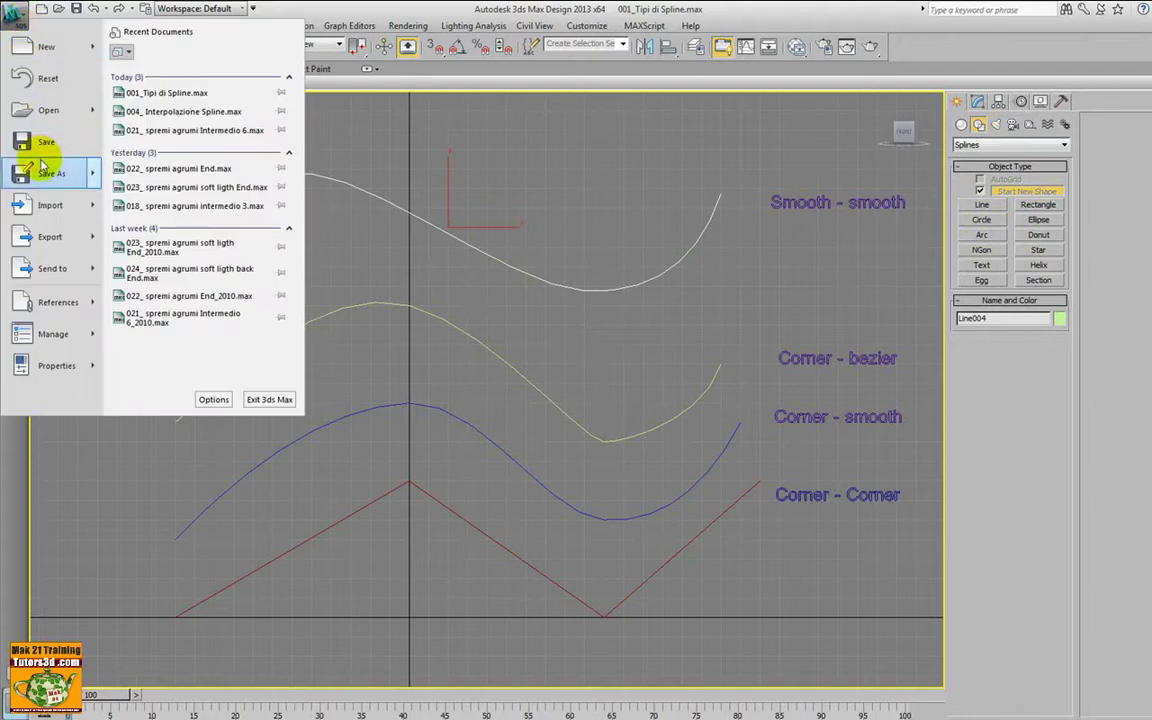
{"action": "mouse_move", "coordinate": [48, 110]}
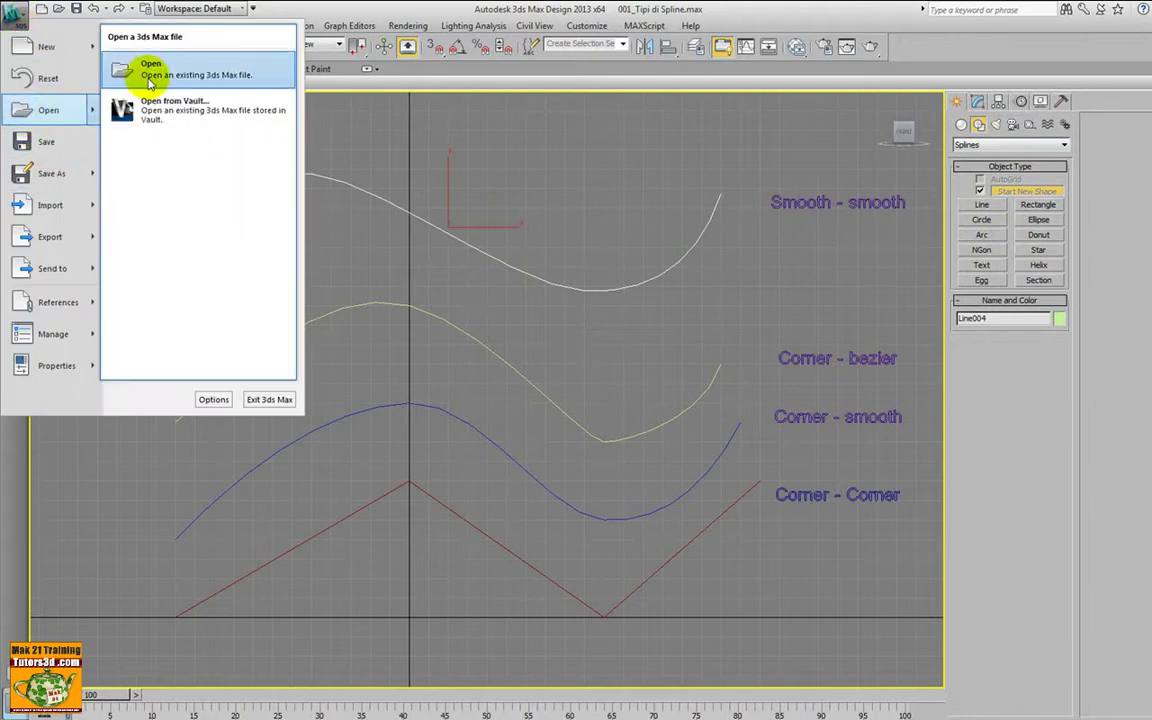
{"action": "left_click", "coordinate": [148, 80]}
{"action": "left_click", "coordinate": [617, 437]}
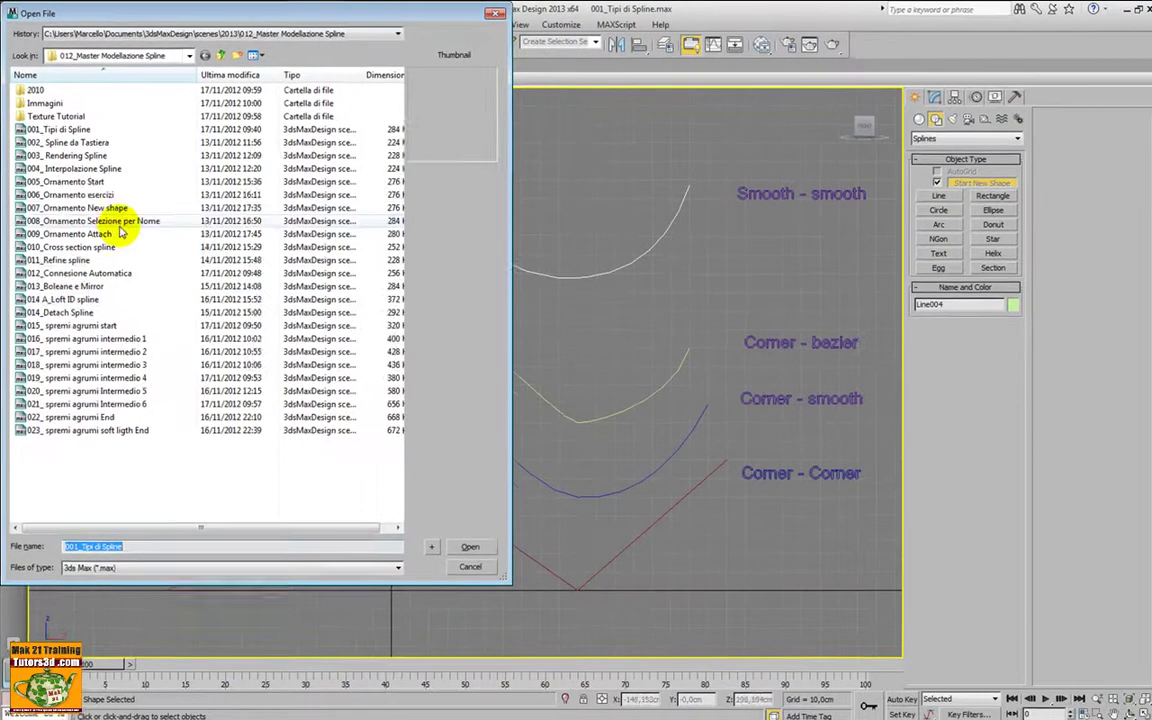
{"action": "left_click", "coordinate": [100, 213]}
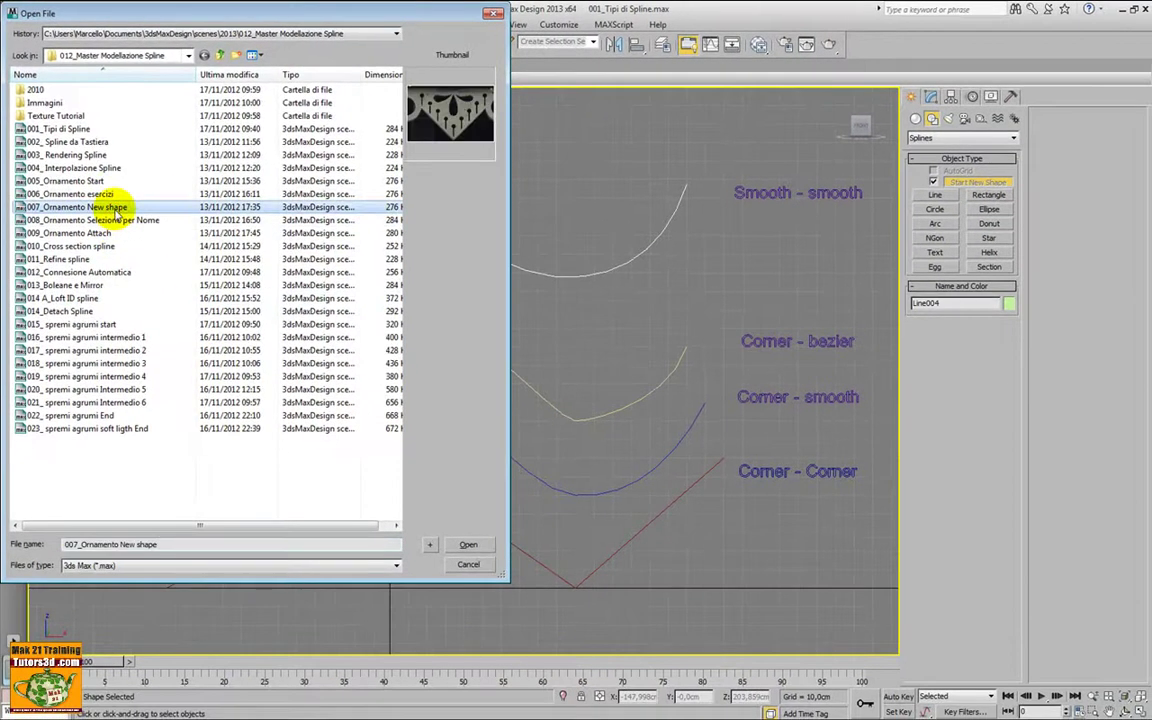
{"action": "left_click", "coordinate": [112, 220]}
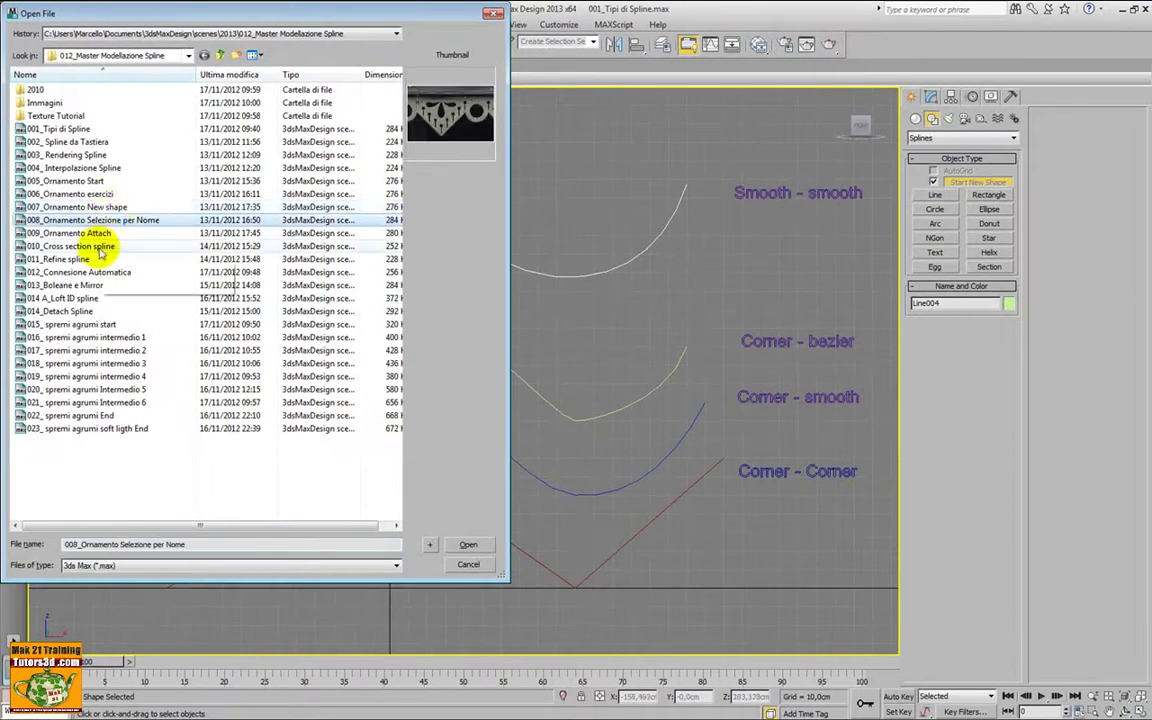
{"action": "left_click", "coordinate": [103, 245]}
{"action": "left_click", "coordinate": [100, 233]}
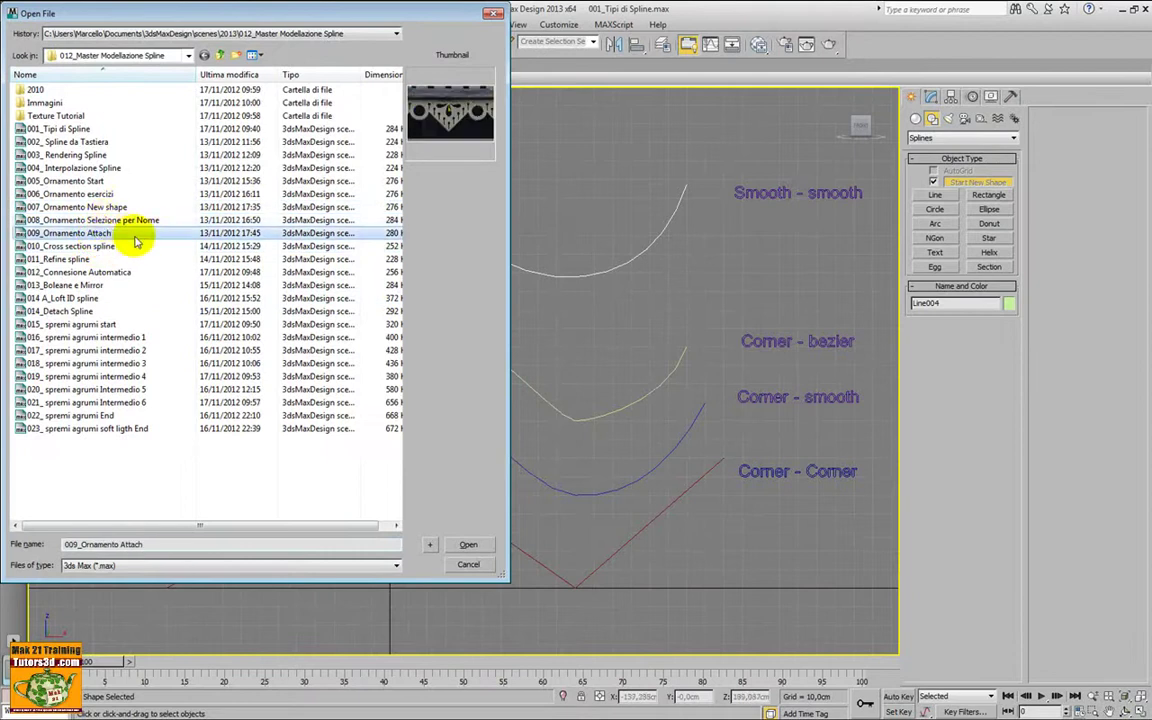
{"action": "left_click", "coordinate": [468, 544]}
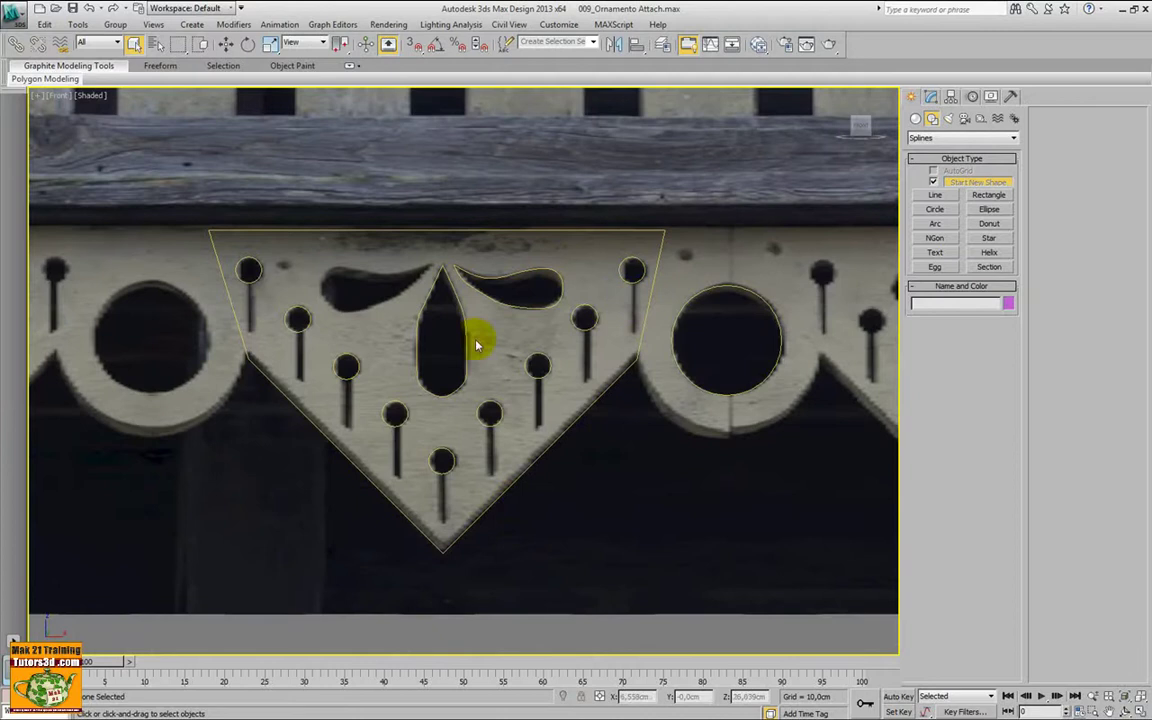
Step: Select the ornament spline Line001 and show its Editable Spline parameters in the Modify panel
{"action": "left_click", "coordinate": [440, 232]}
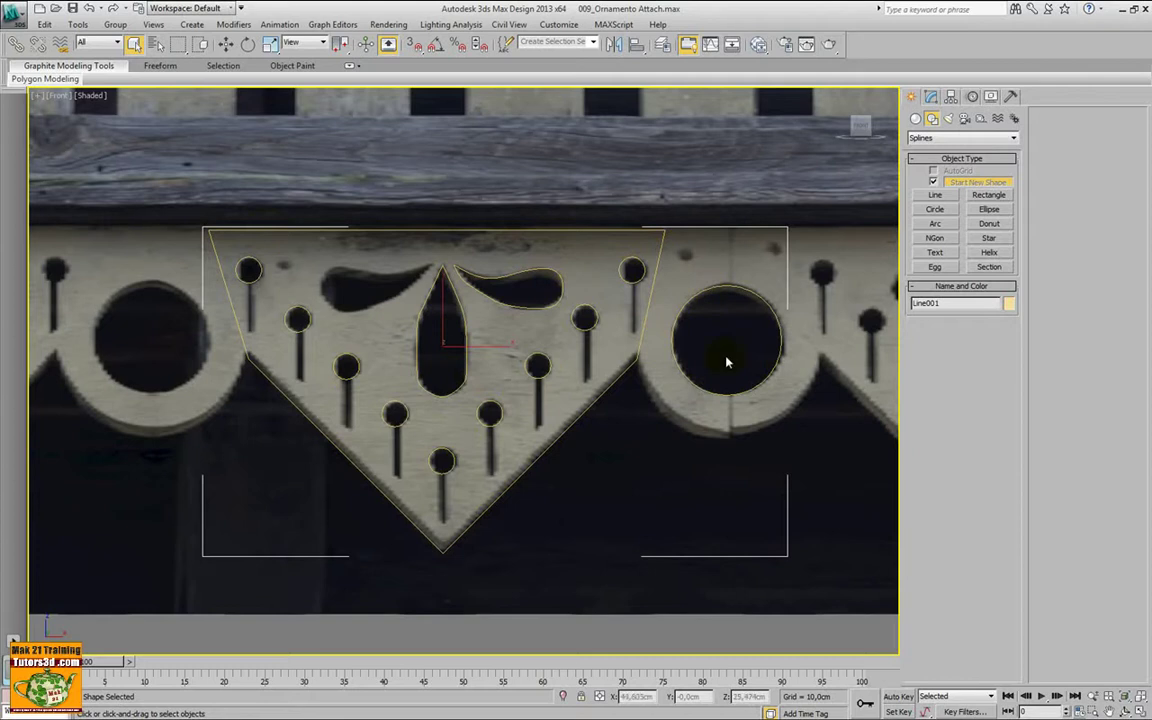
{"action": "left_click", "coordinate": [931, 97]}
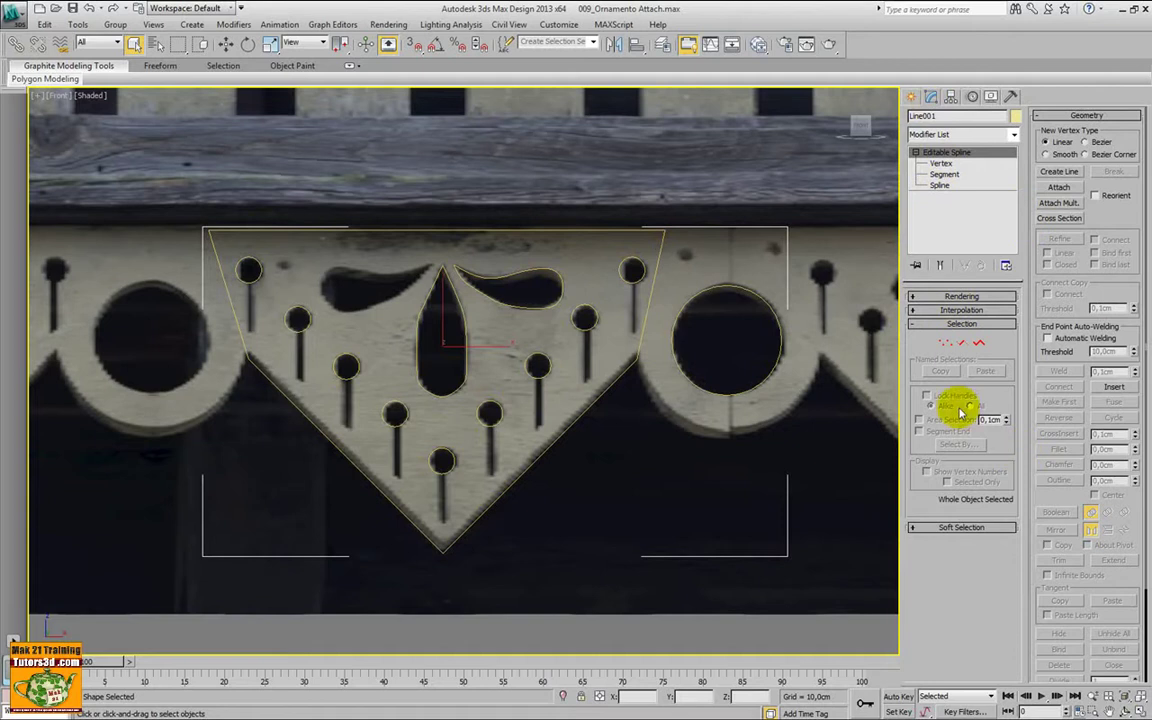
Step: Step Line001 through Vertex, Segment and Spline sub-object levels while zooming and panning the Front view
{"action": "left_click", "coordinate": [945, 343]}
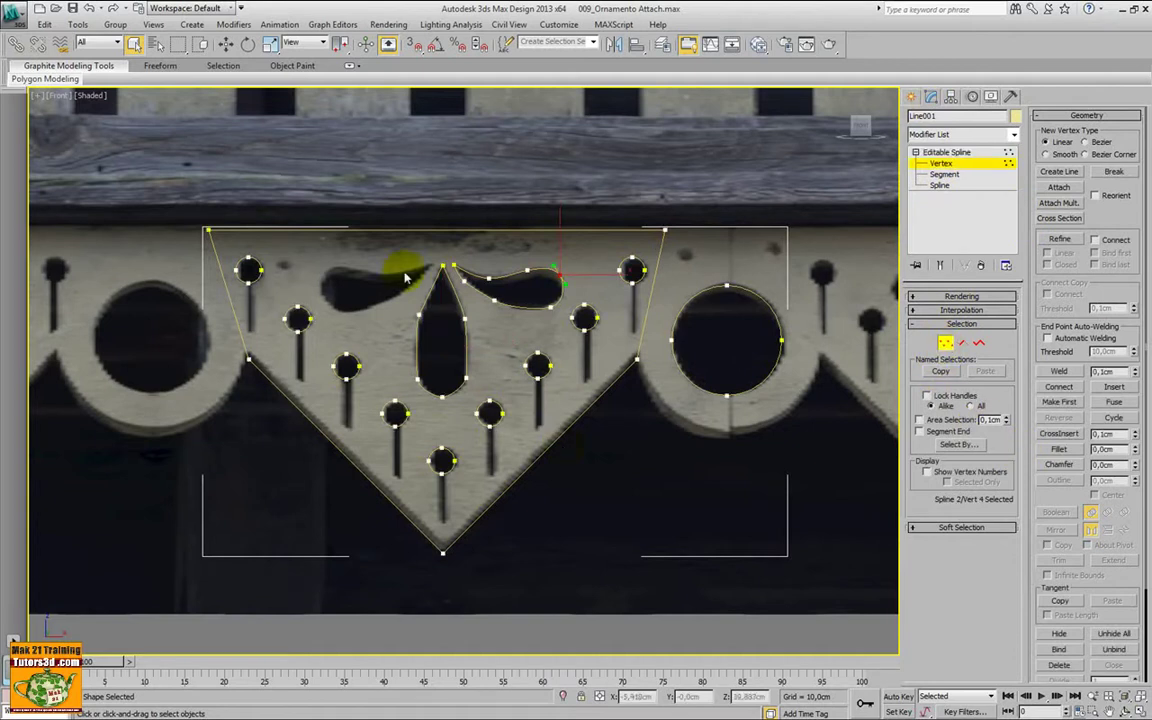
{"action": "scroll", "coordinate": [558, 368], "scroll_direction": "up", "scroll_amount": 1}
{"action": "scroll", "coordinate": [575, 377], "scroll_direction": "up", "scroll_amount": 2}
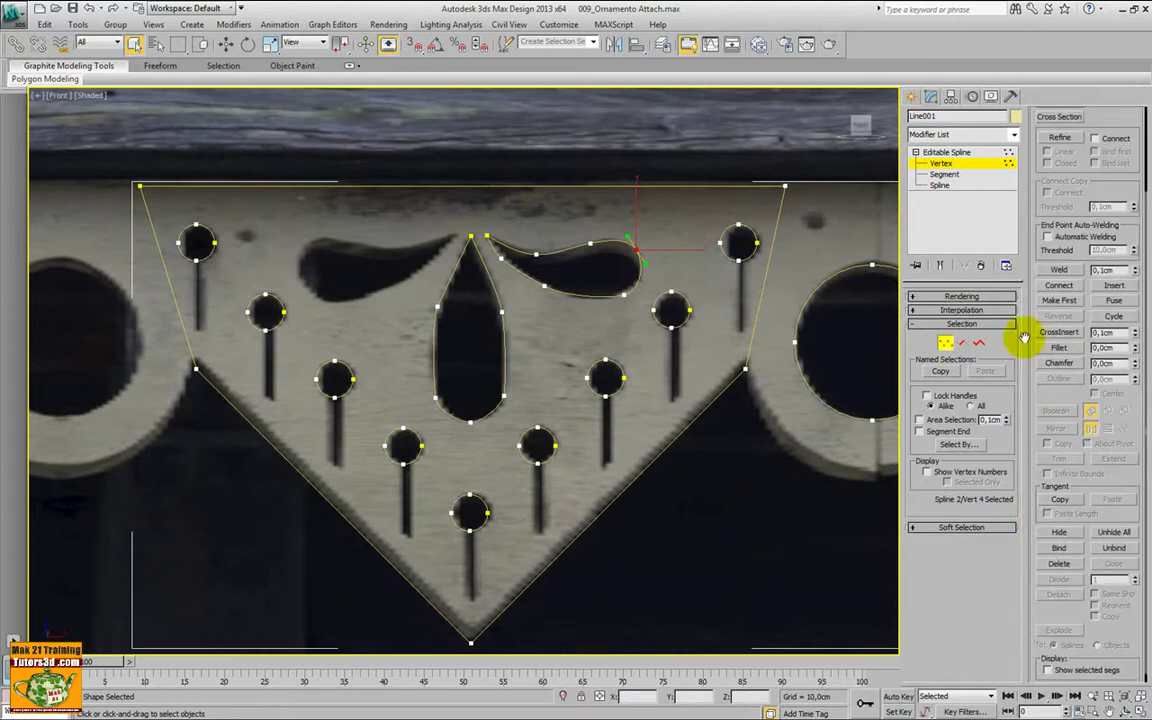
{"action": "left_click", "coordinate": [962, 344]}
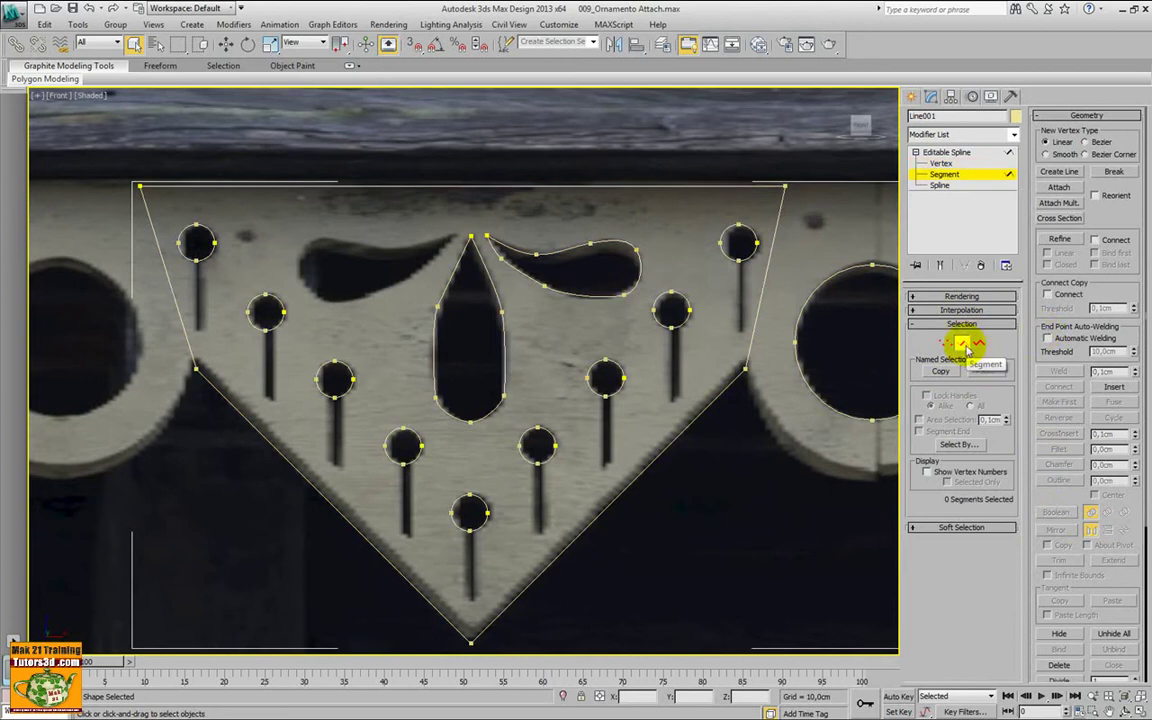
{"action": "left_click_drag", "start_coordinate": [1029, 334], "coordinate": [1018, 97]}
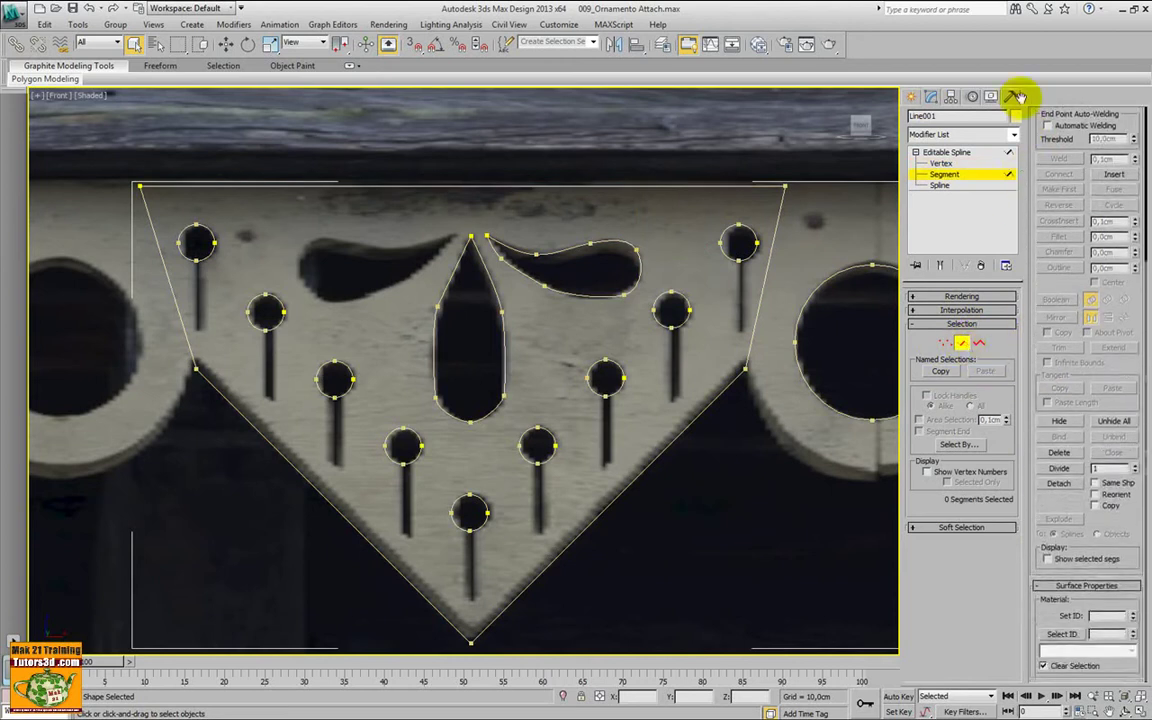
{"action": "left_click", "coordinate": [979, 344]}
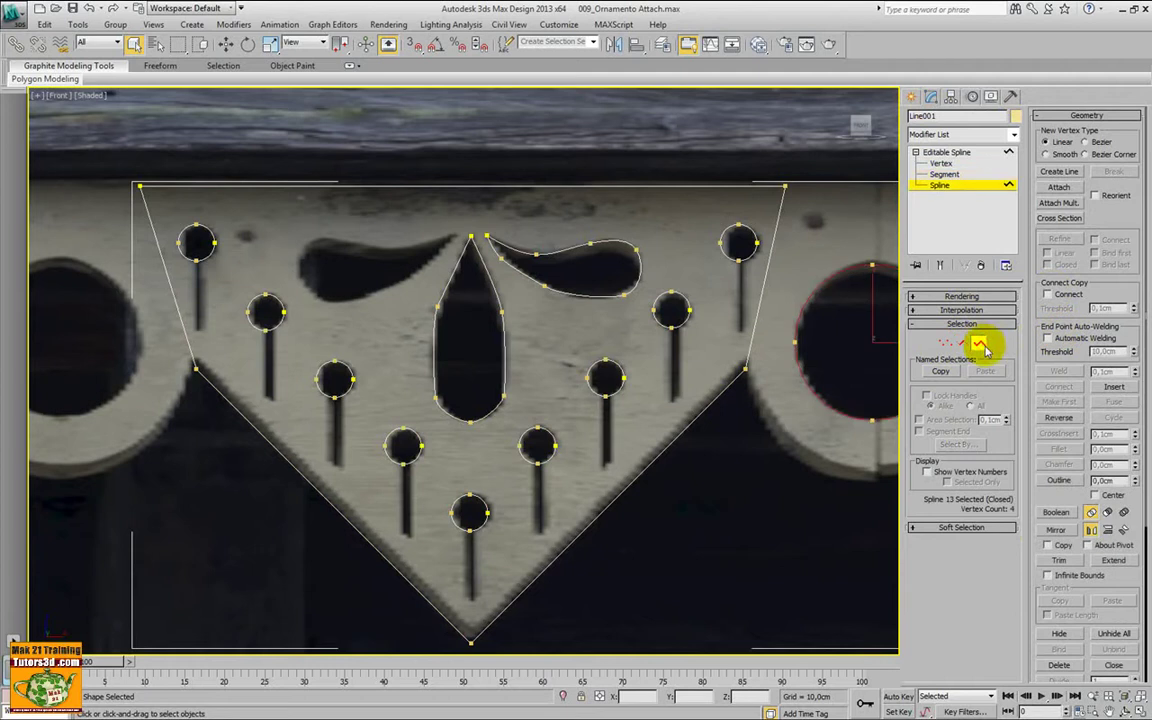
{"action": "middle_click_drag", "start_coordinate": [789, 477], "coordinate": [709, 453]}
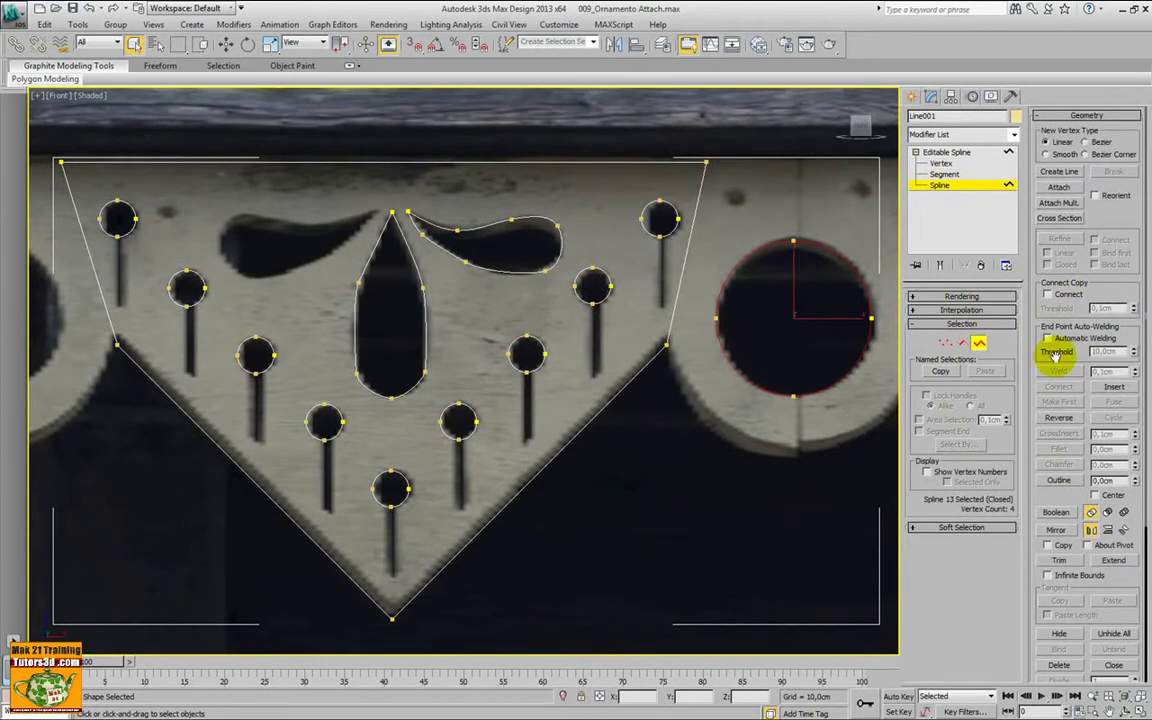
{"action": "mouse_move", "coordinate": [1054, 355]}
{"action": "left_mouse_down"}
{"action": "mouse_move", "coordinate": [1018, 120]}
{"action": "mouse_move", "coordinate": [1054, 352]}
{"action": "left_mouse_up"}
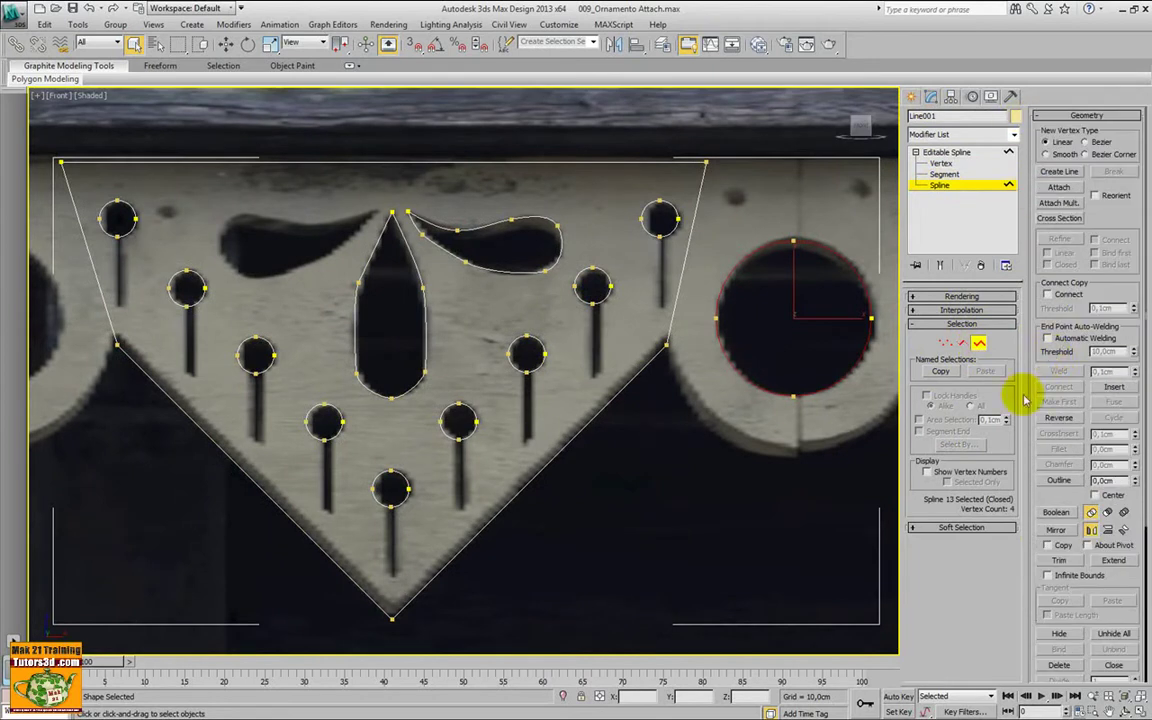
Step: Expand and collapse the Interpolation and Rendering rollouts, then reframe the ornament smaller and higher
{"action": "left_click", "coordinate": [951, 310]}
{"action": "left_click", "coordinate": [955, 297]}
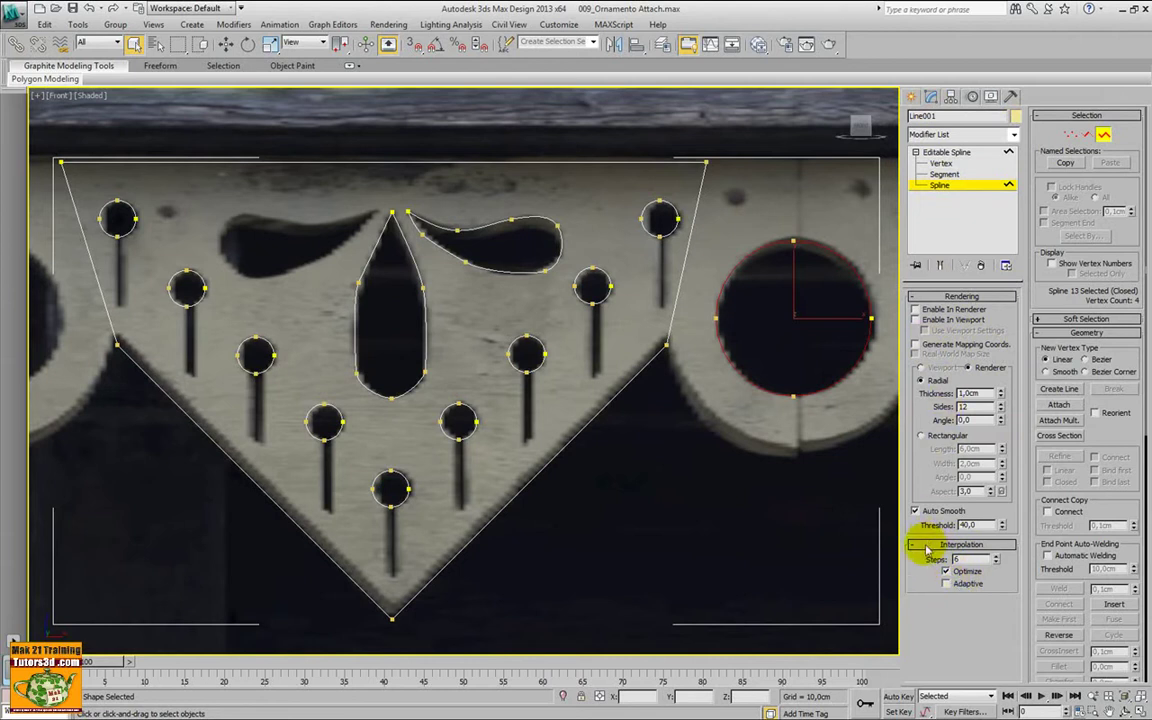
{"action": "left_click", "coordinate": [928, 545]}
{"action": "left_click", "coordinate": [920, 296]}
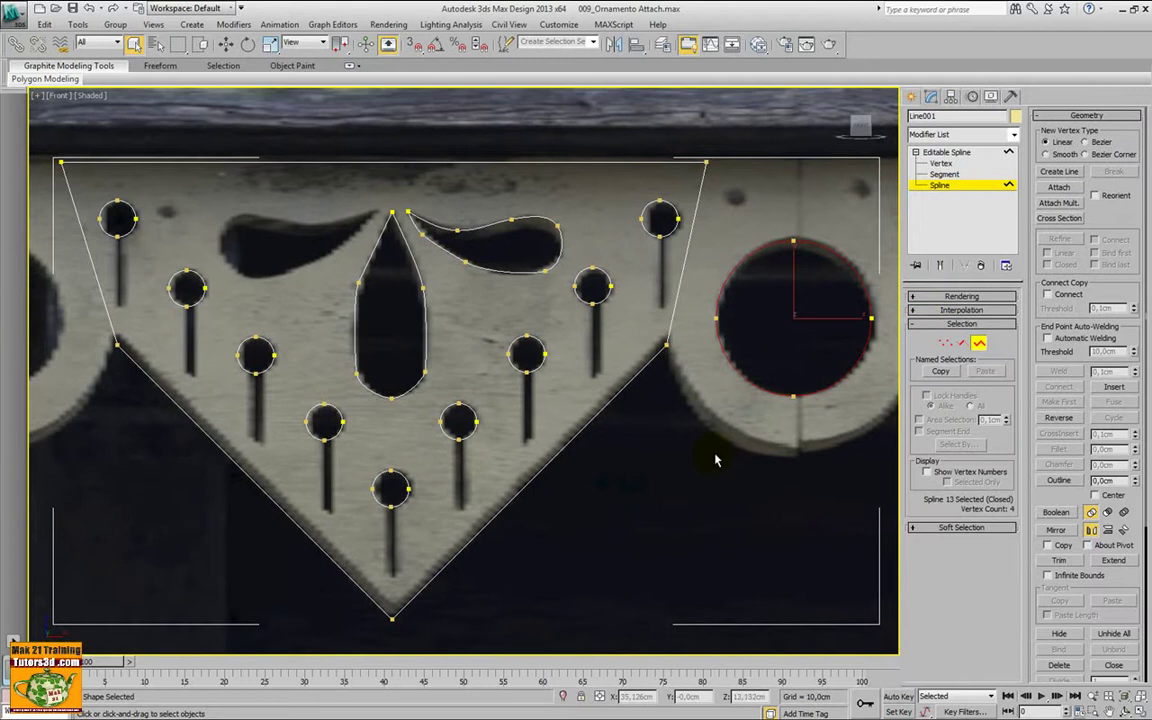
{"action": "scroll", "coordinate": [716, 460], "scroll_direction": "down", "scroll_amount": 2}
{"action": "middle_click_drag", "start_coordinate": [717, 463], "coordinate": [720, 435]}
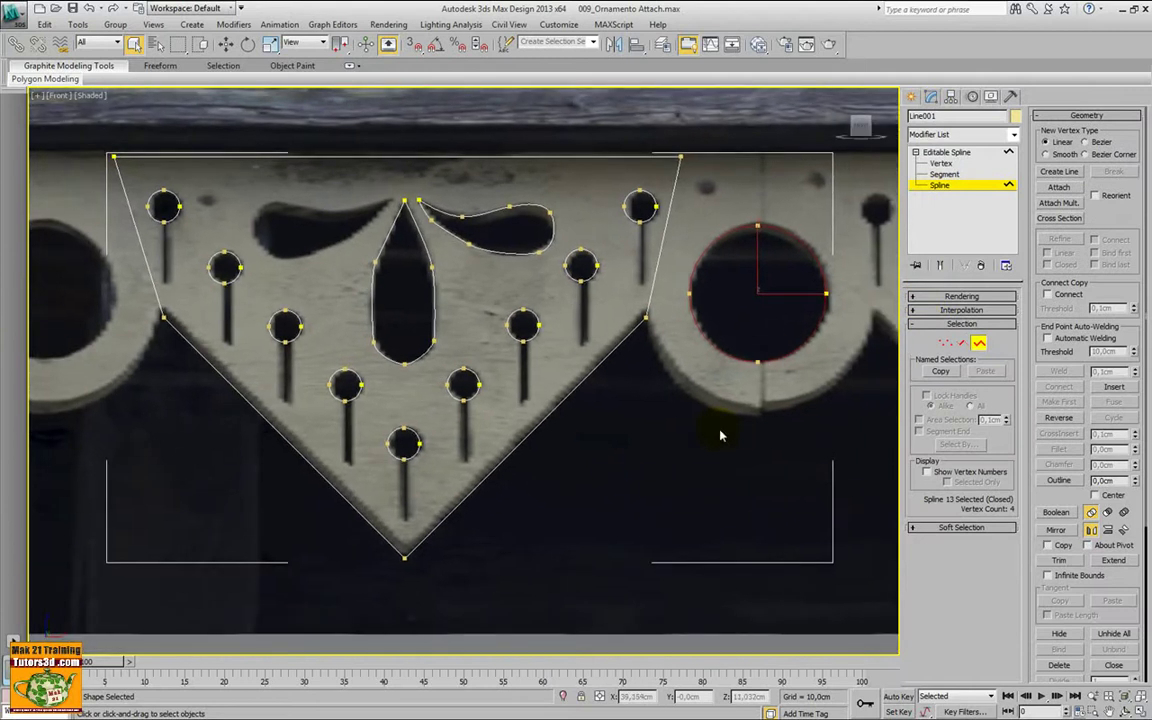
Step: Open 013_Boleane e Mirror.max without saving, after previewing the 009 and 010 files
{"action": "left_click", "coordinate": [14, 14]}
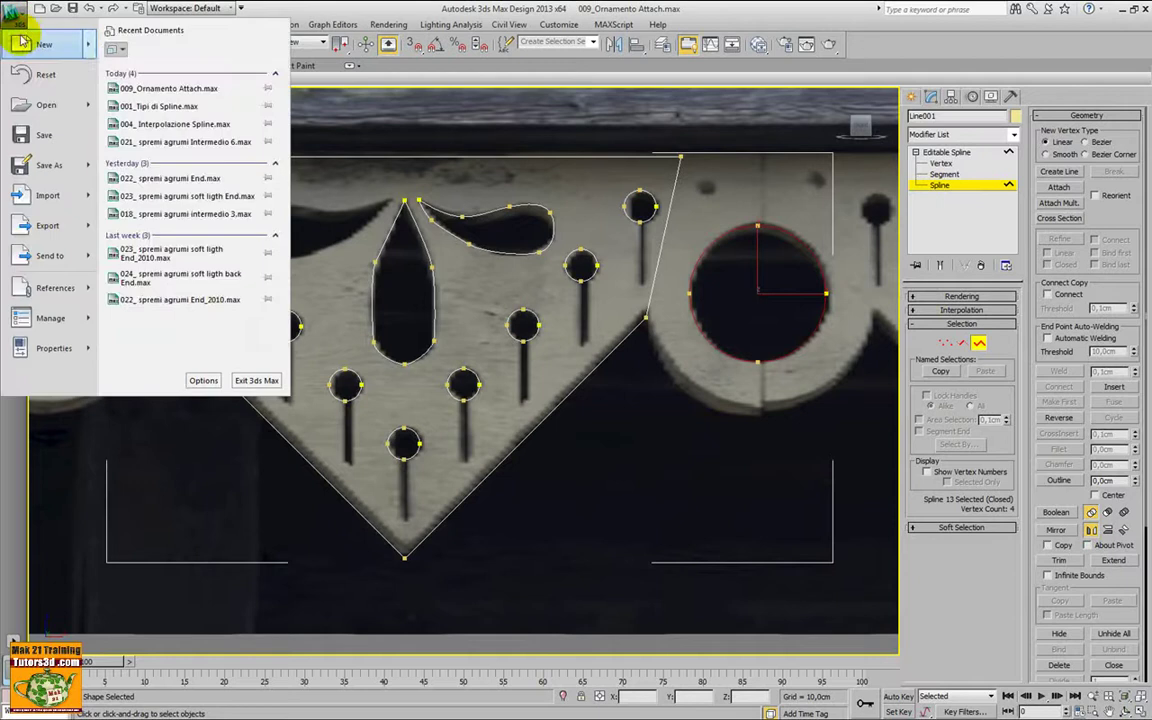
{"action": "left_click", "coordinate": [113, 98]}
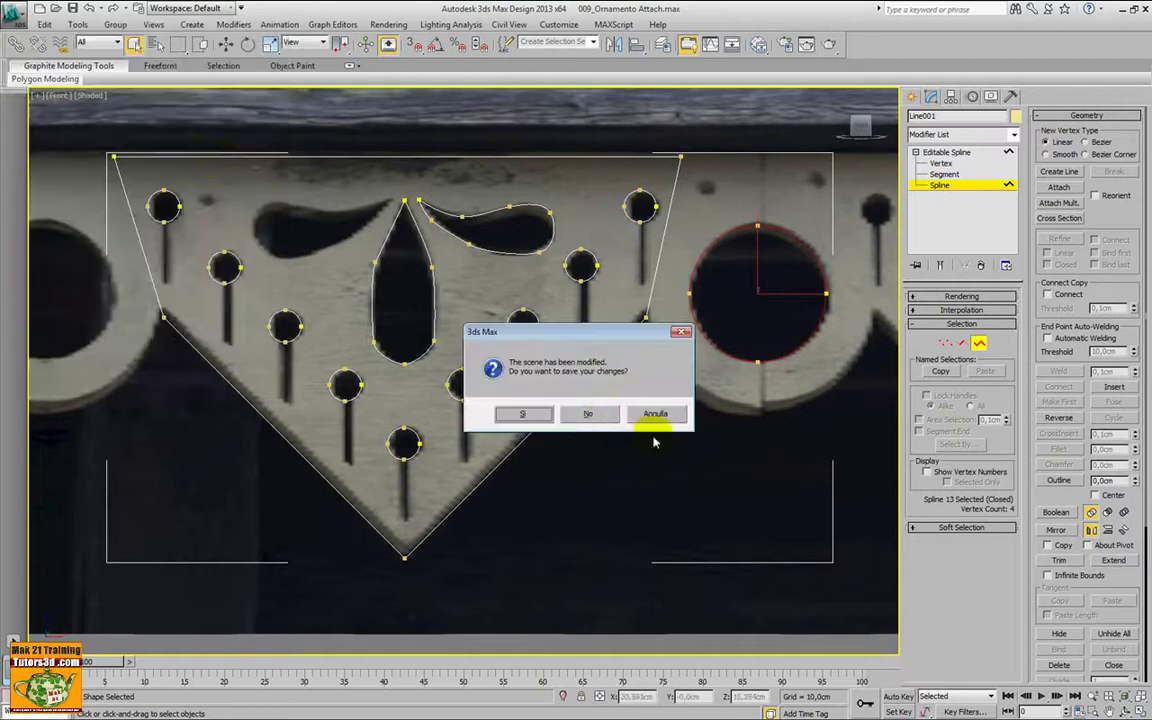
{"action": "left_click", "coordinate": [593, 414]}
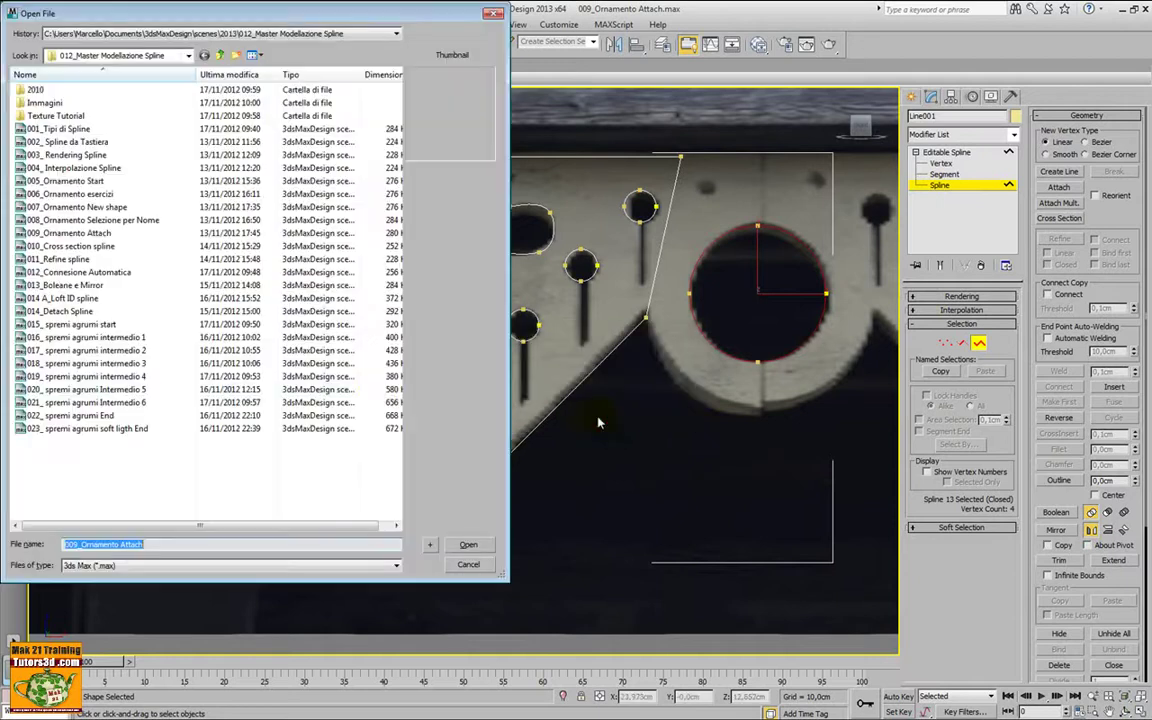
{"action": "left_click", "coordinate": [92, 247]}
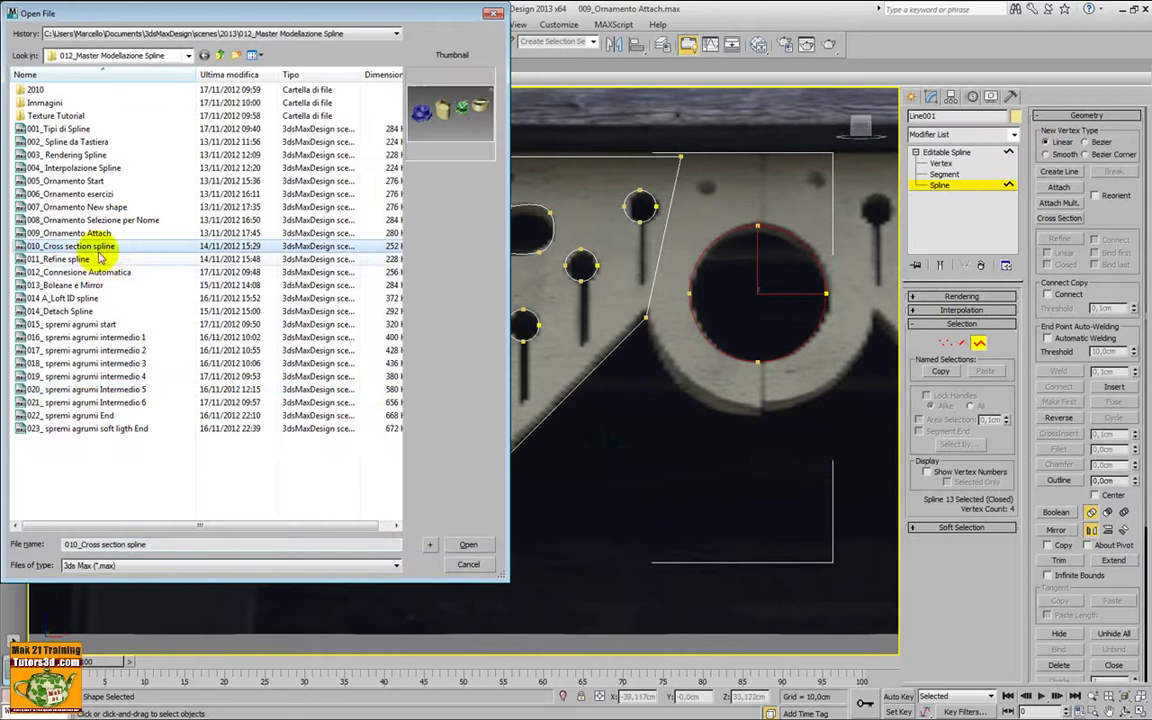
{"action": "left_click", "coordinate": [102, 234]}
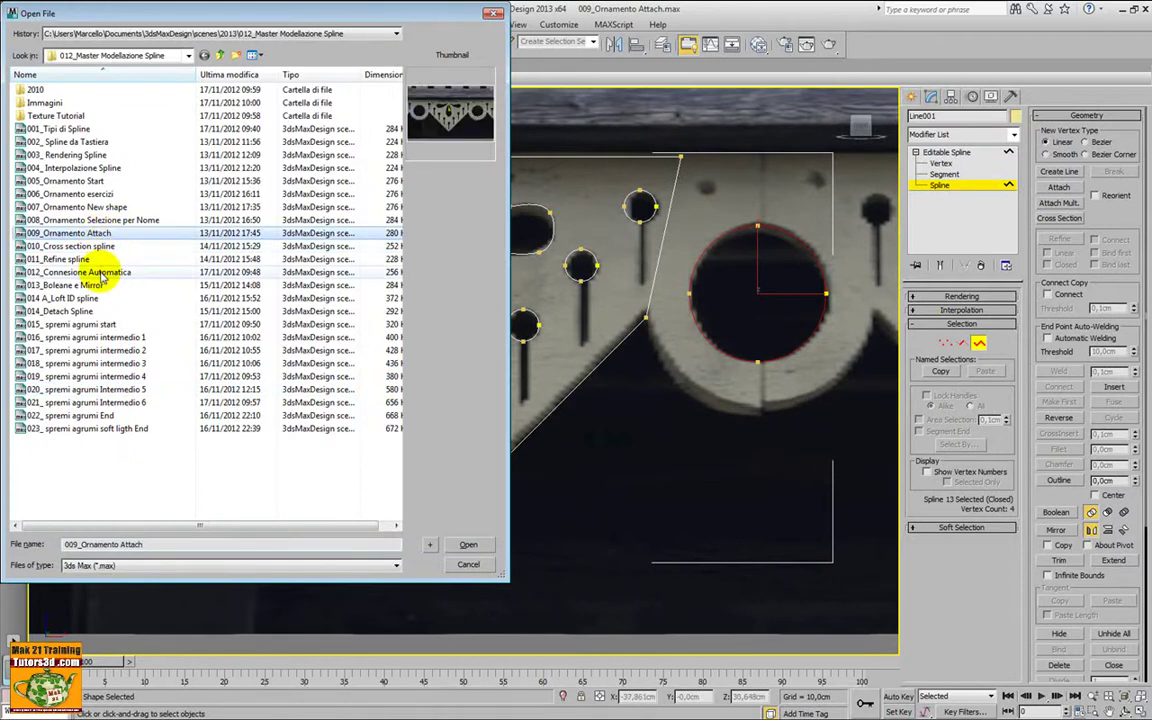
{"action": "left_click", "coordinate": [100, 246]}
{"action": "left_click", "coordinate": [100, 233]}
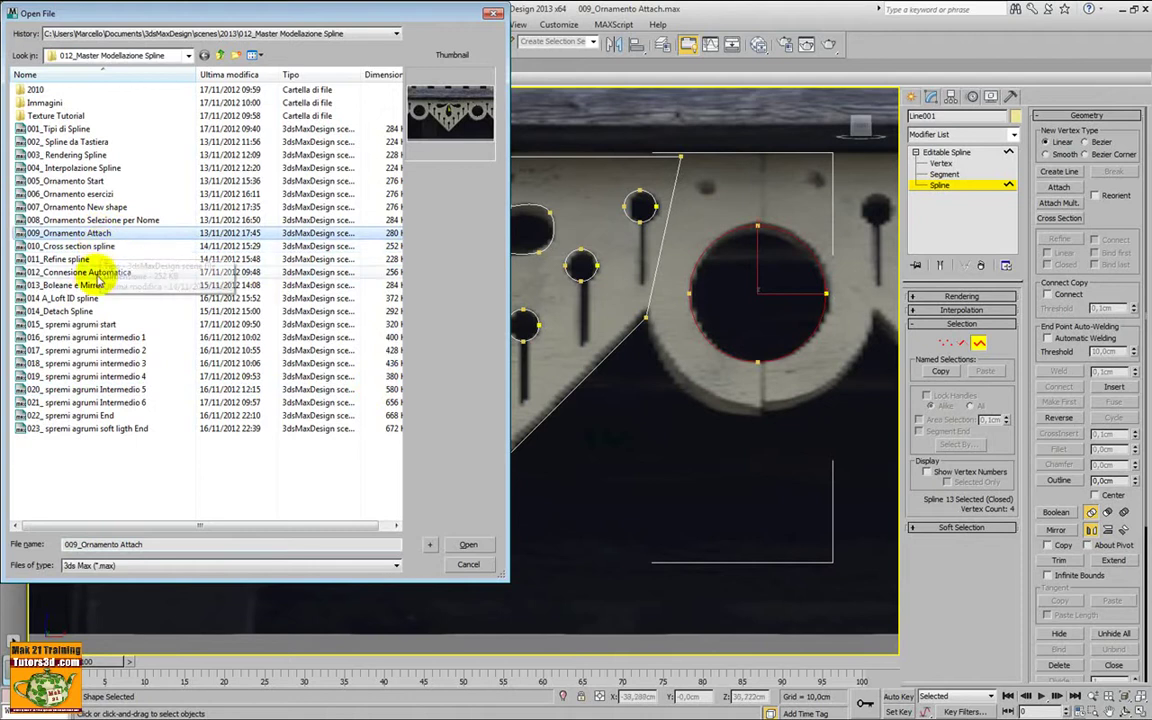
{"action": "left_click", "coordinate": [85, 285]}
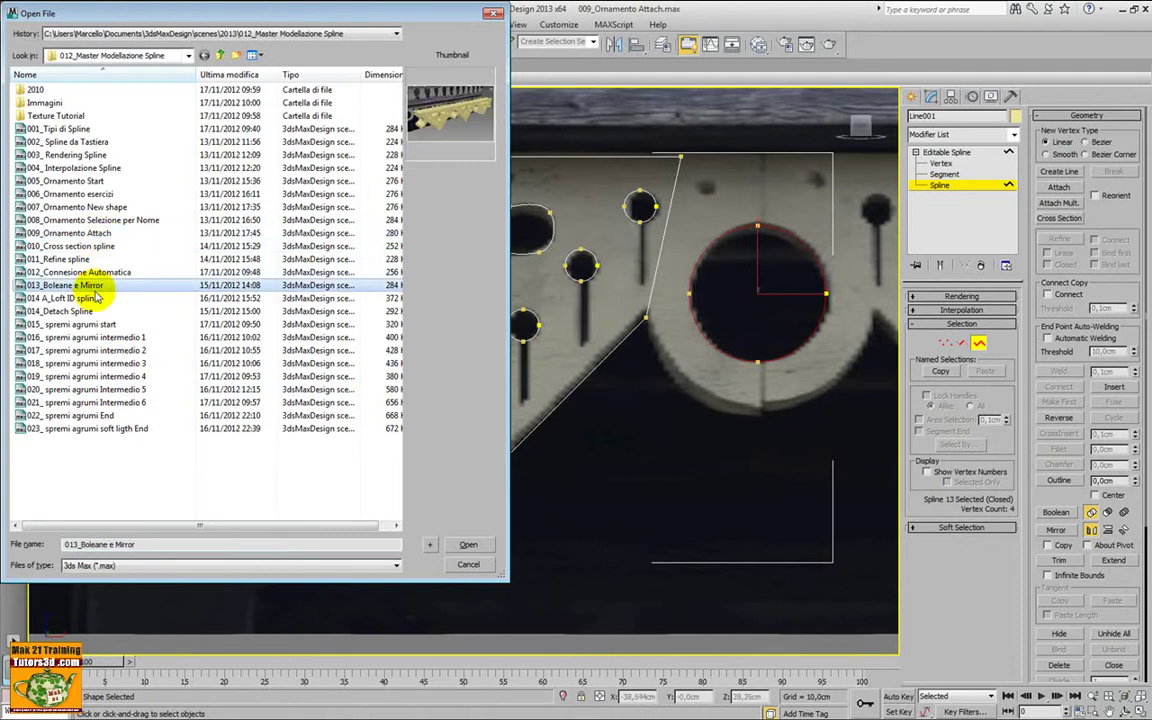
{"action": "left_click", "coordinate": [450, 544]}
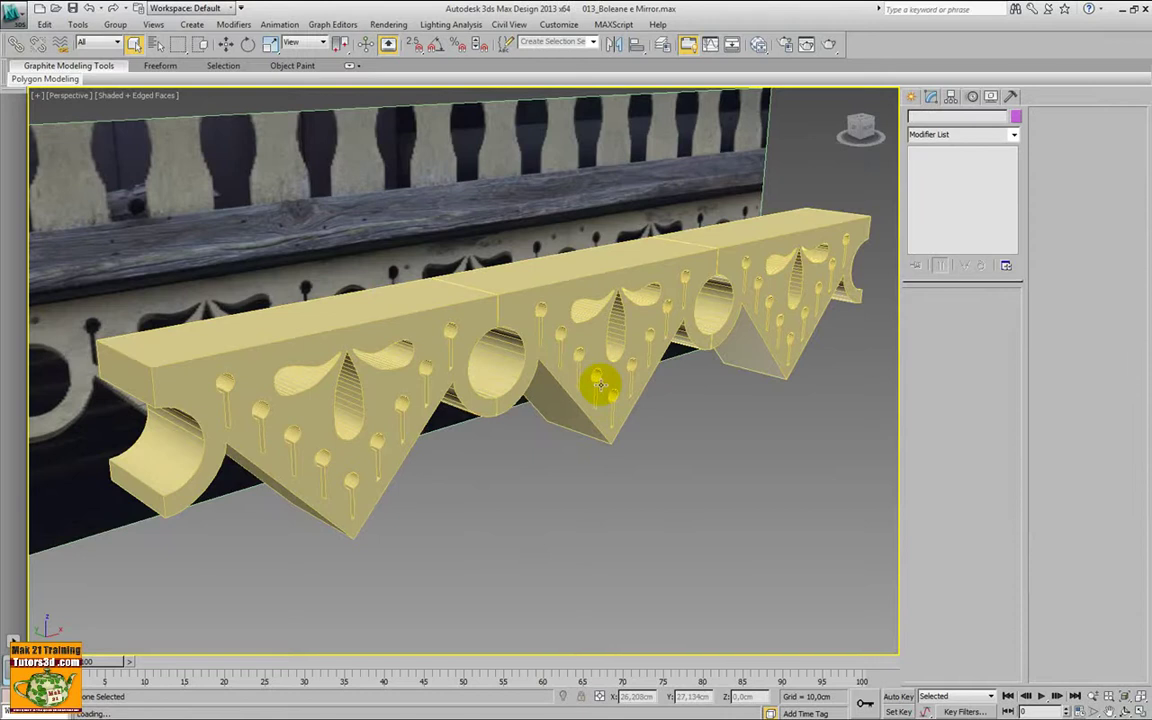
Step: Select the extruded ornament (Extrude -25,0cm) and orbit and zoom in on its central cutouts
{"action": "left_click", "coordinate": [645, 437]}
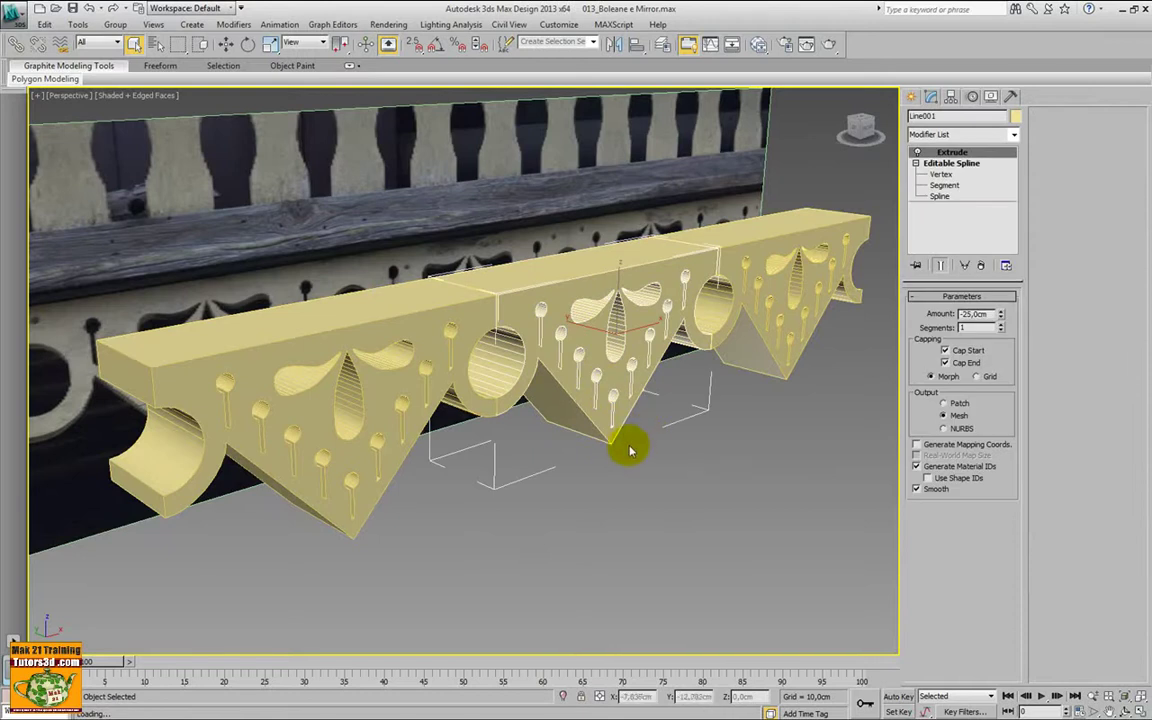
{"action": "mouse_move", "coordinate": [629, 451]}
{"action": "middle_mouse_down", "text": "alt"}
{"action": "mouse_move", "coordinate": [560, 360]}
{"action": "mouse_move", "coordinate": [625, 465]}
{"action": "mouse_move", "coordinate": [602, 428]}
{"action": "mouse_move", "coordinate": [566, 411]}
{"action": "mouse_move", "coordinate": [595, 438]}
{"action": "mouse_move", "coordinate": [571, 432]}
{"action": "middle_mouse_up", "text": "alt"}
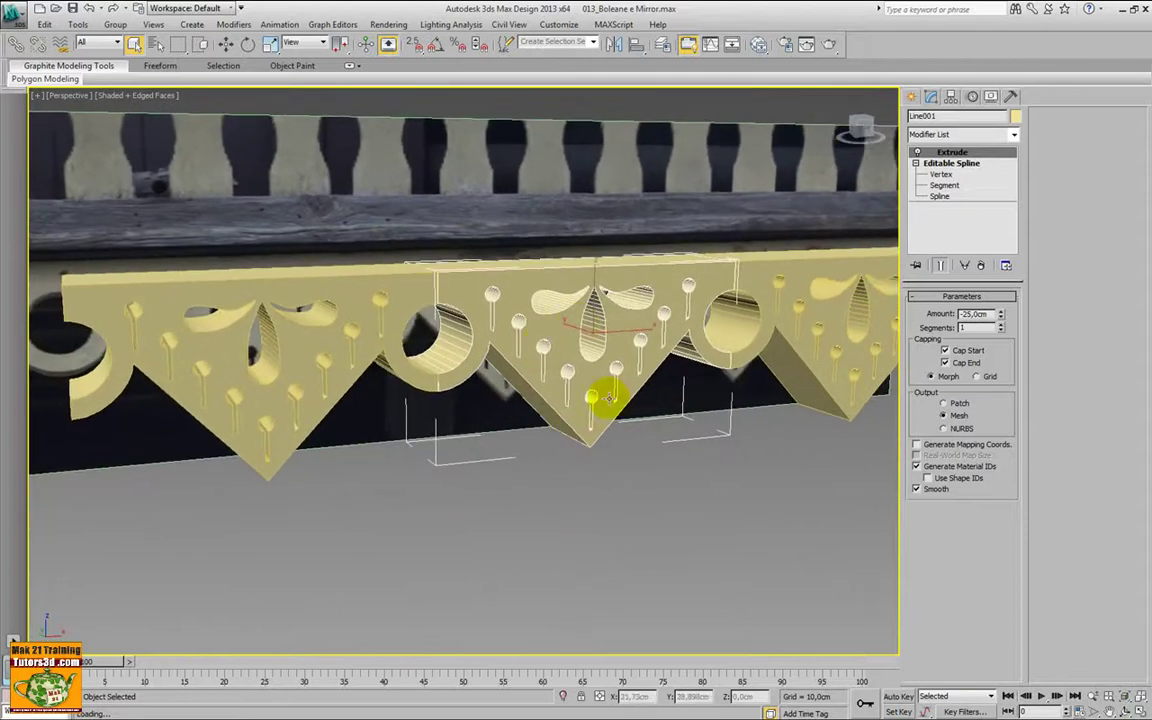
{"action": "scroll", "coordinate": [645, 423], "scroll_direction": "up", "scroll_amount": 3}
{"action": "mouse_move", "coordinate": [635, 342]}
{"action": "middle_mouse_down"}
{"action": "mouse_move", "coordinate": [452, 380]}
{"action": "mouse_move", "coordinate": [468, 380]}
{"action": "mouse_move", "coordinate": [476, 398]}
{"action": "middle_mouse_up"}
{"action": "scroll", "coordinate": [458, 368], "scroll_direction": "up", "scroll_amount": 2}
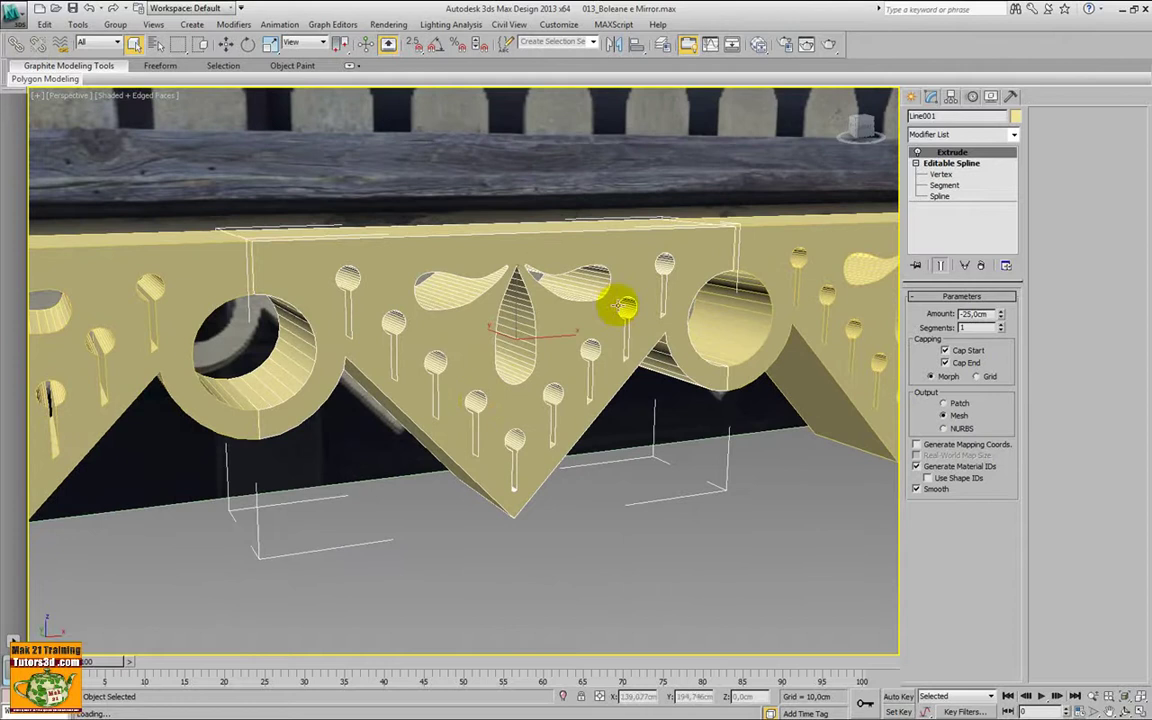
{"action": "left_click", "coordinate": [14, 16]}
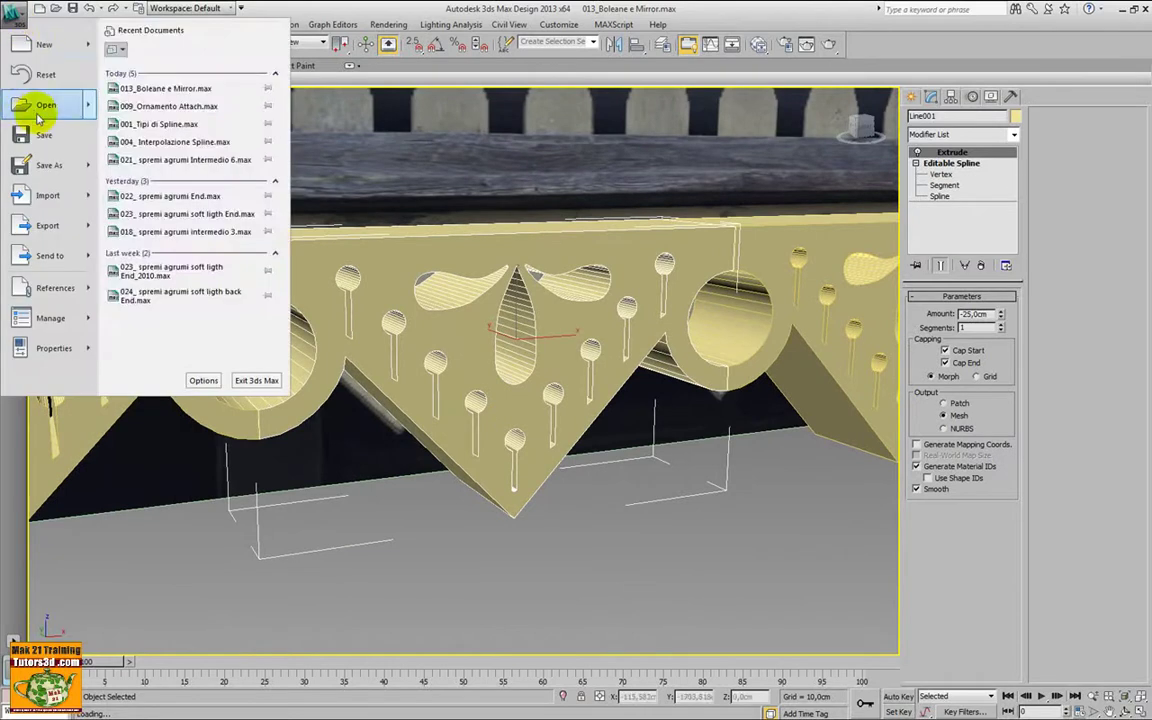
Step: Open 010_Cross section spline without saving the ornament scene
{"action": "left_click", "coordinate": [125, 75]}
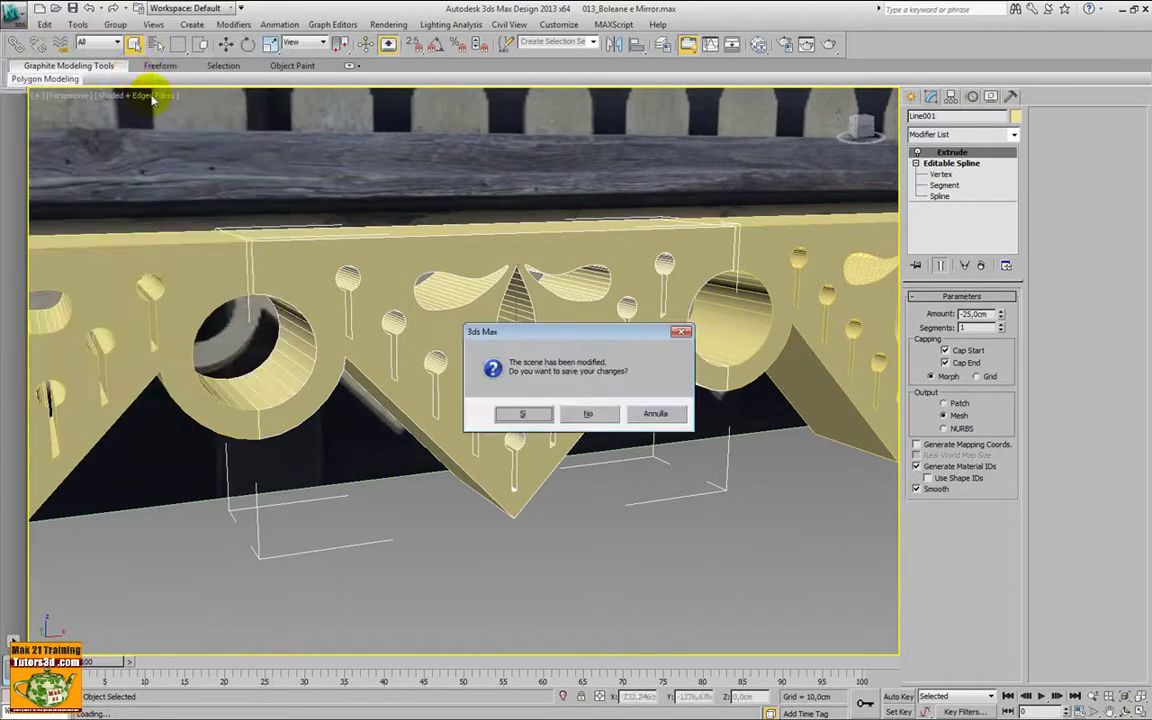
{"action": "left_click", "coordinate": [591, 413]}
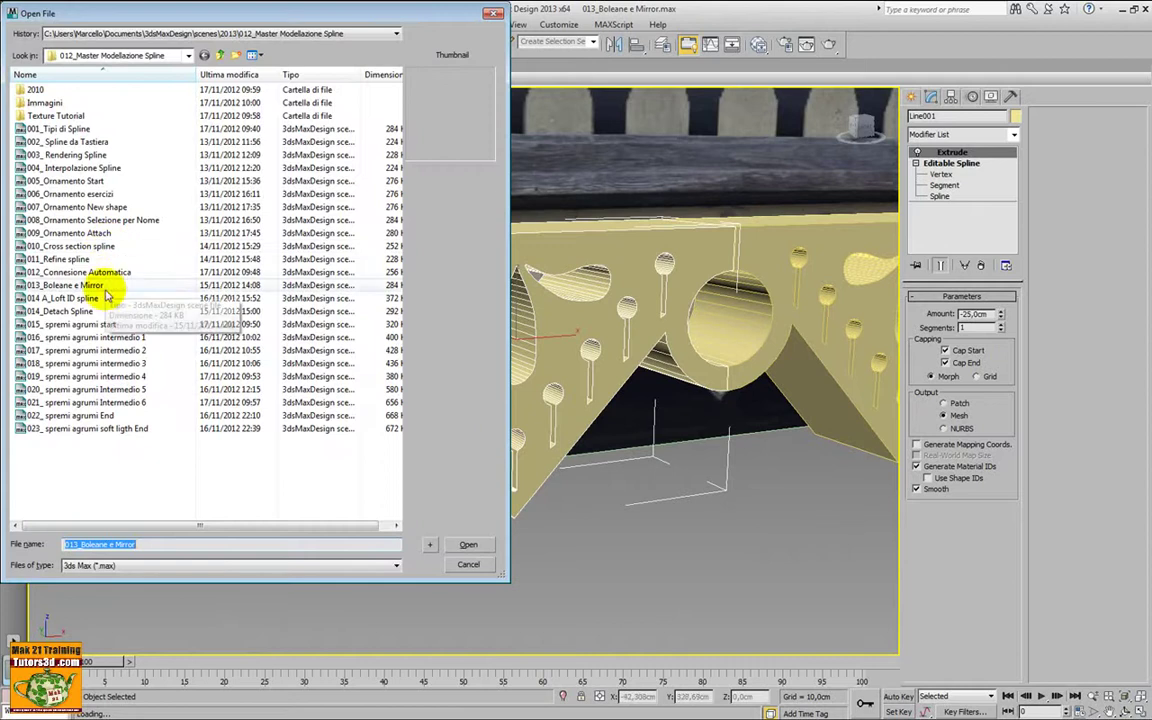
{"action": "left_click", "coordinate": [92, 259]}
{"action": "left_click", "coordinate": [178, 246]}
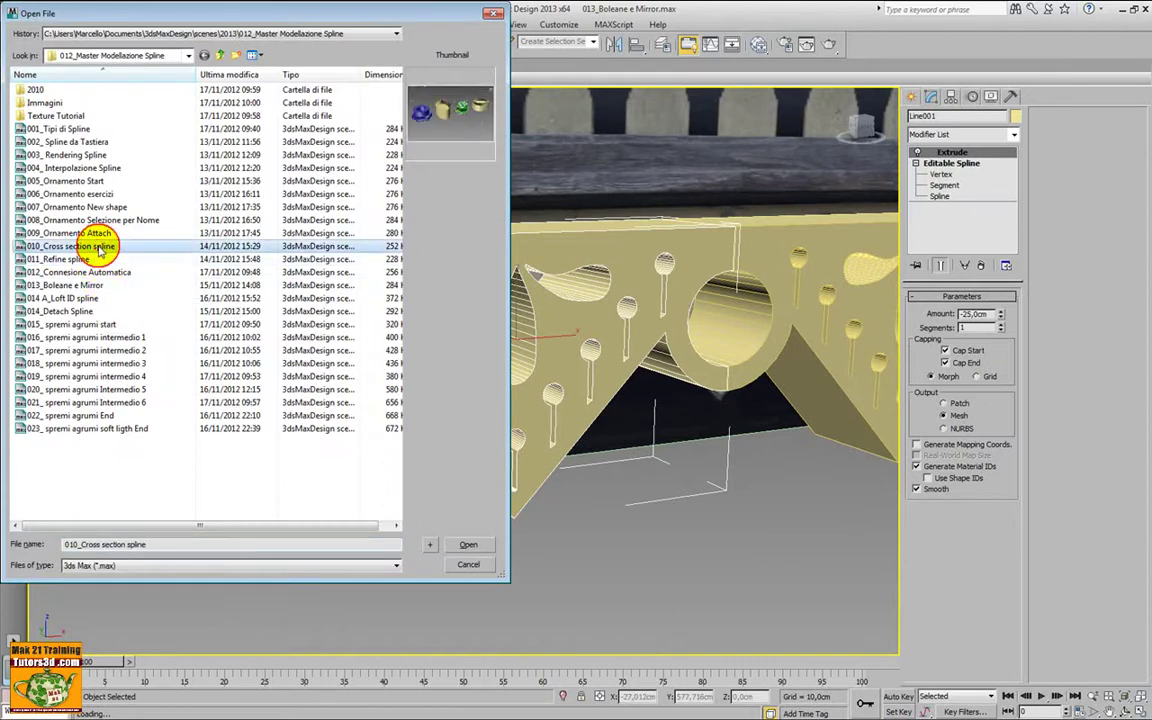
{"action": "left_click", "coordinate": [466, 545]}
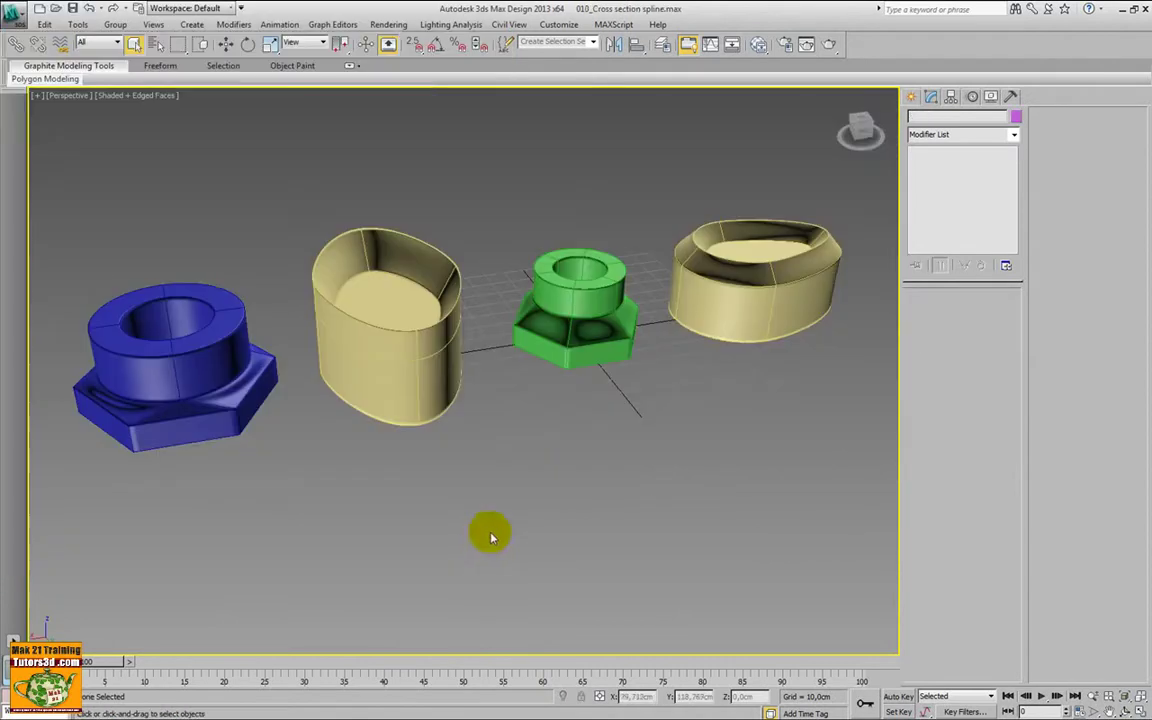
{"action": "scroll", "coordinate": [476, 417], "scroll_direction": "up", "scroll_amount": 3}
{"action": "scroll", "coordinate": [471, 424], "scroll_direction": "up", "scroll_amount": 3}
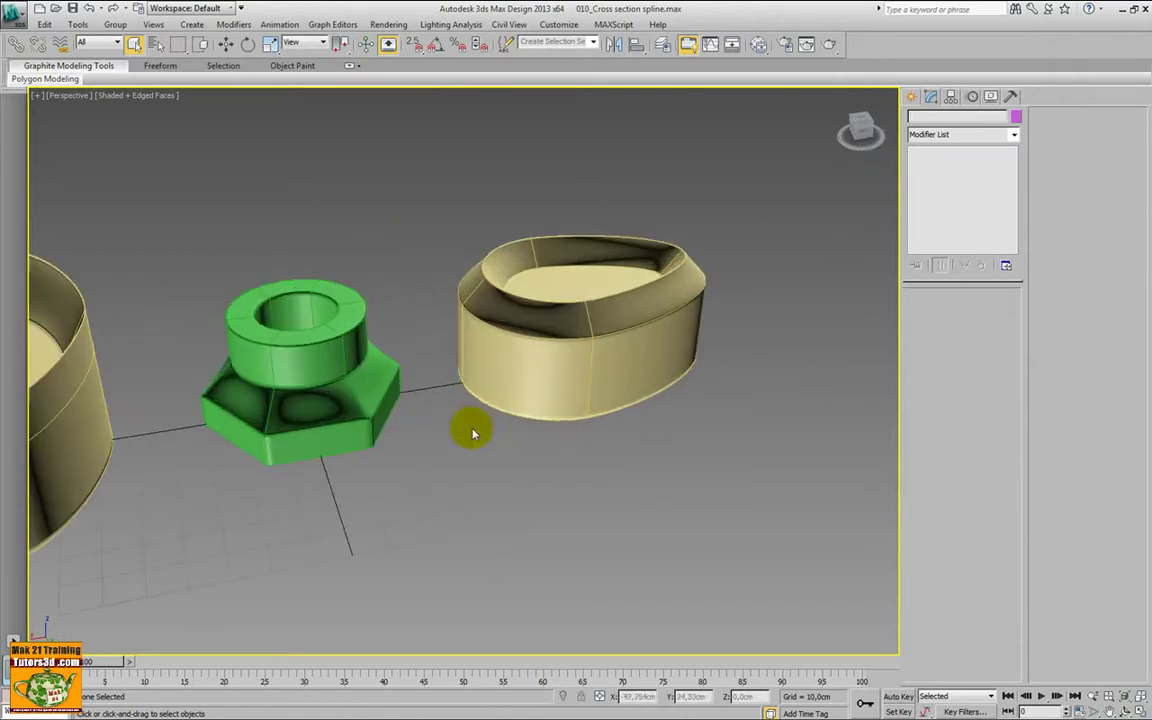
Step: List the Create > Shapes spline types, select the yellow ring, and pan across the nut shapes
{"action": "left_click", "coordinate": [911, 96]}
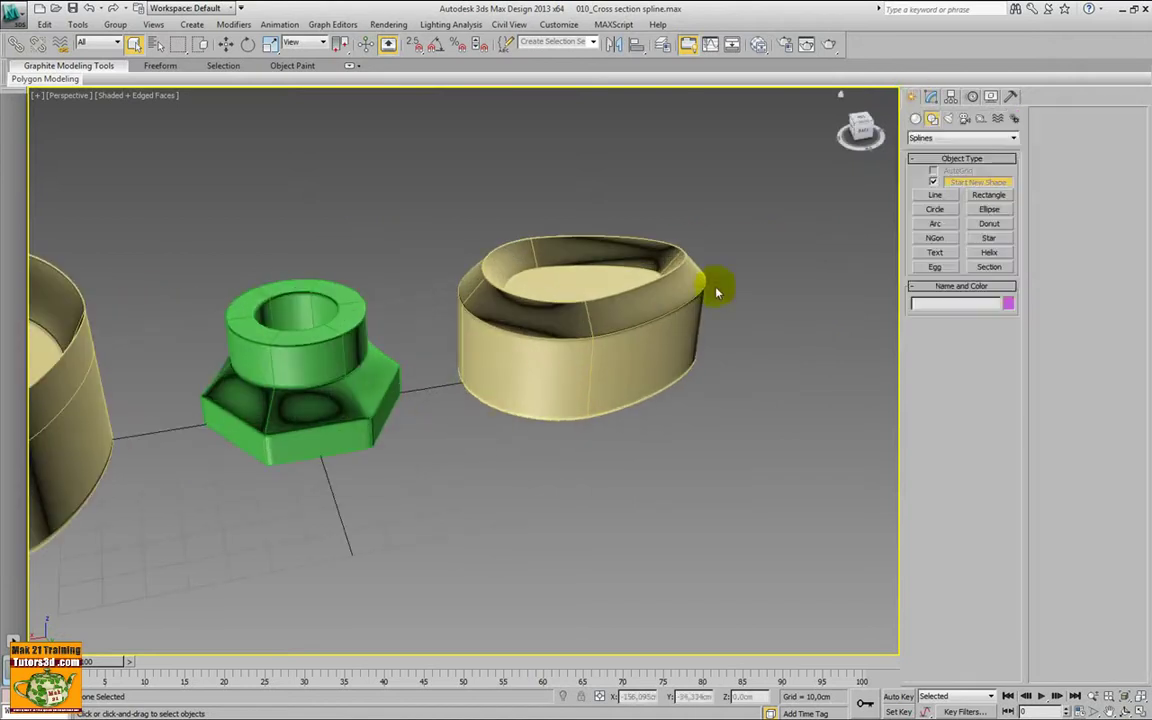
{"action": "left_click", "coordinate": [675, 370]}
{"action": "middle_click_drag", "start_coordinate": [668, 375], "coordinate": [604, 373], "text": "alt"}
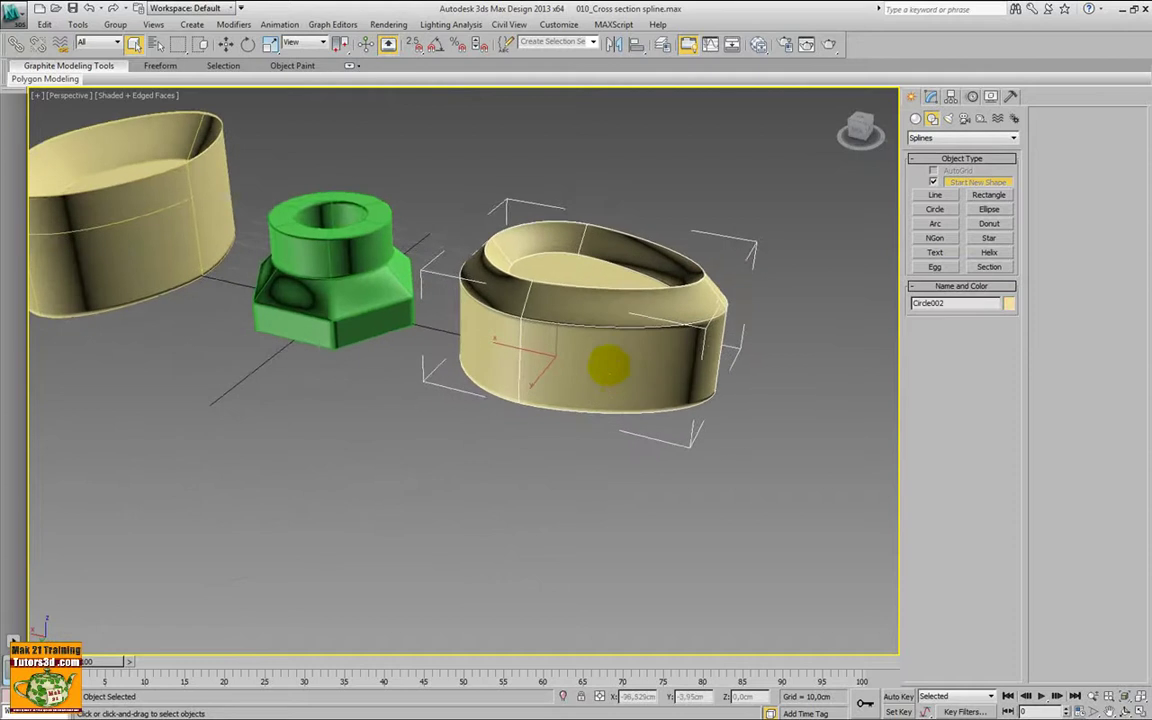
{"action": "scroll", "coordinate": [607, 360], "scroll_direction": "up", "scroll_amount": 2}
{"action": "scroll", "coordinate": [589, 319], "scroll_direction": "up", "scroll_amount": 2}
{"action": "scroll", "coordinate": [457, 385], "scroll_direction": "up", "scroll_amount": 1}
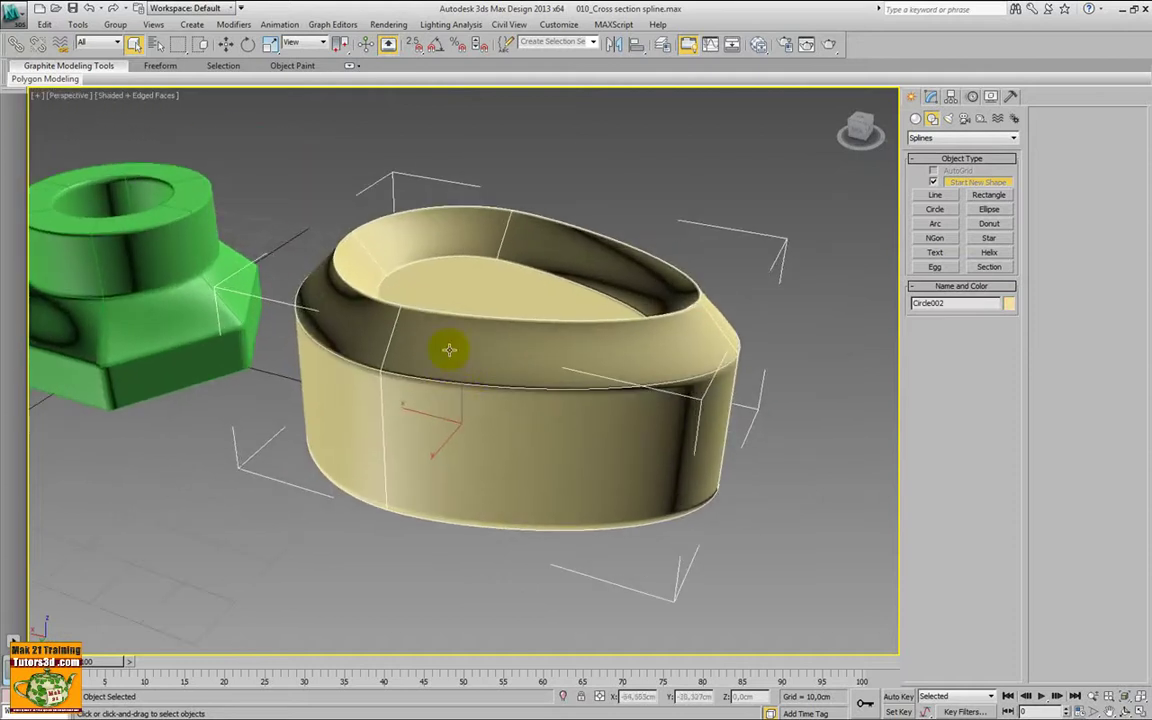
{"action": "mouse_move", "coordinate": [406, 382]}
{"action": "middle_mouse_down"}
{"action": "mouse_move", "coordinate": [545, 383]}
{"action": "mouse_move", "coordinate": [586, 414]}
{"action": "mouse_move", "coordinate": [604, 388]}
{"action": "middle_mouse_up"}
{"action": "middle_click_drag", "start_coordinate": [468, 302], "coordinate": [733, 381]}
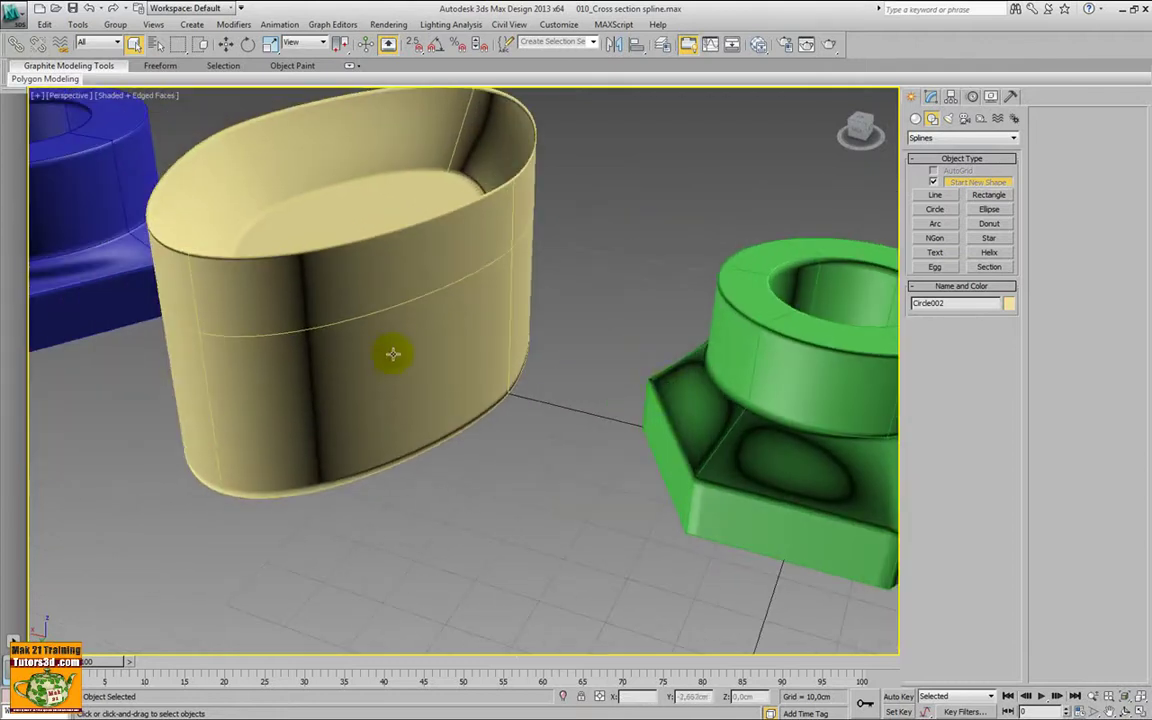
{"action": "mouse_move", "coordinate": [393, 352]}
{"action": "middle_mouse_down"}
{"action": "mouse_move", "coordinate": [364, 362]}
{"action": "mouse_move", "coordinate": [764, 489]}
{"action": "middle_mouse_up"}
Step: Zoom in centred on the green nut, then orbit to look down into the ring's cavity
{"action": "scroll", "coordinate": [532, 452], "scroll_direction": "up", "scroll_amount": 2}
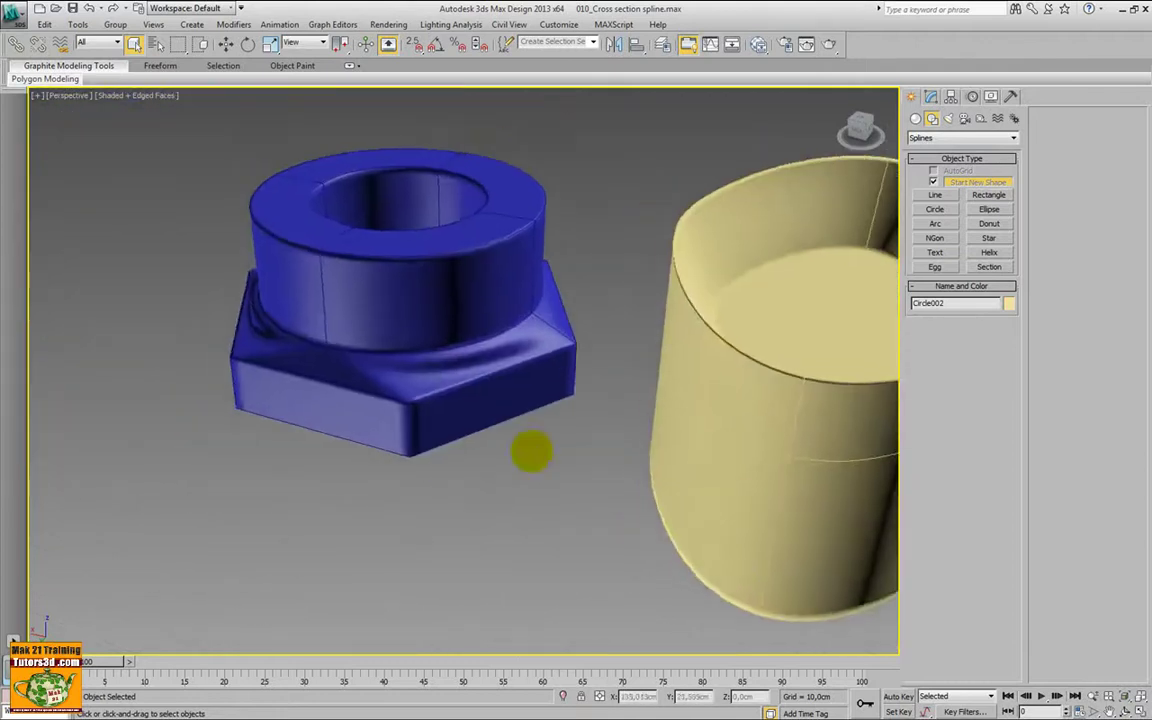
{"action": "scroll", "coordinate": [558, 489], "scroll_direction": "up", "scroll_amount": 2}
{"action": "scroll", "coordinate": [514, 458], "scroll_direction": "down", "scroll_amount": 3}
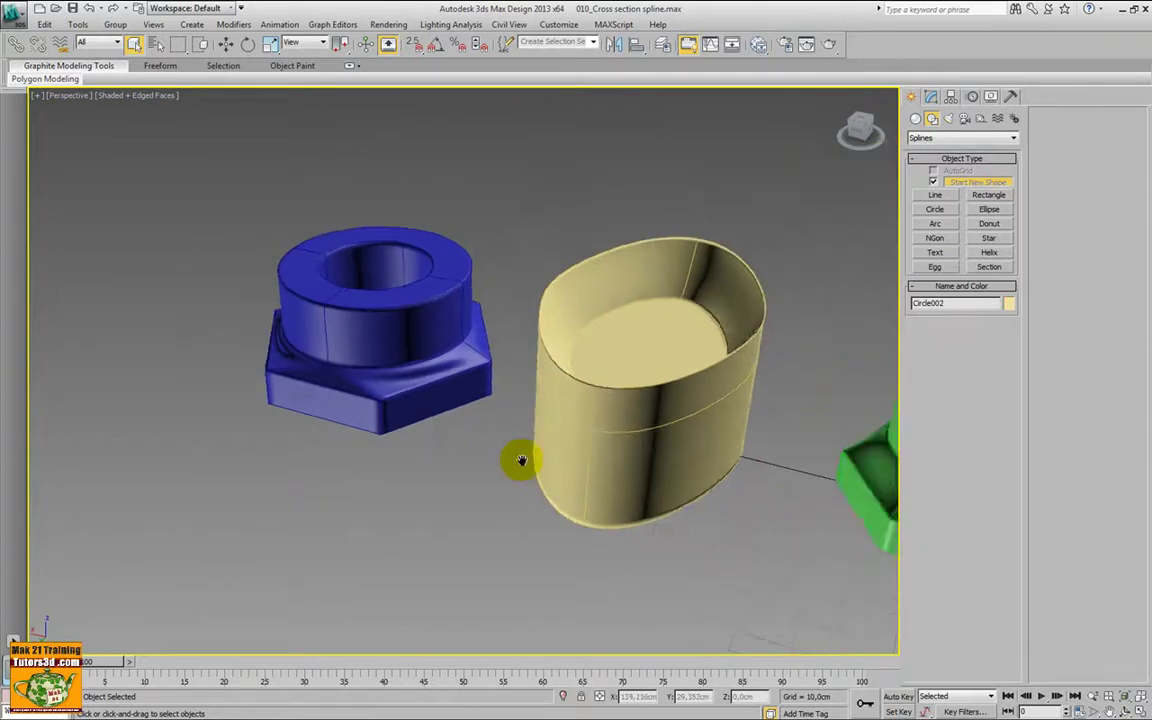
{"action": "middle_click_drag", "start_coordinate": [517, 458], "coordinate": [609, 386]}
{"action": "scroll", "coordinate": [478, 377], "scroll_direction": "up", "scroll_amount": 3}
{"action": "scroll", "coordinate": [478, 377], "scroll_direction": "up", "scroll_amount": 2}
{"action": "mouse_move", "coordinate": [694, 411]}
{"action": "middle_mouse_down"}
{"action": "mouse_move", "coordinate": [283, 342]}
{"action": "mouse_move", "coordinate": [738, 465]}
{"action": "mouse_move", "coordinate": [509, 478]}
{"action": "middle_mouse_up"}
{"action": "scroll", "coordinate": [588, 404], "scroll_direction": "up", "scroll_amount": 1}
{"action": "scroll", "coordinate": [588, 404], "scroll_direction": "up", "scroll_amount": 1}
{"action": "scroll", "coordinate": [643, 450], "scroll_direction": "down", "scroll_amount": 2}
{"action": "scroll", "coordinate": [509, 478], "scroll_direction": "up", "scroll_amount": 2}
{"action": "scroll", "coordinate": [445, 447], "scroll_direction": "up", "scroll_amount": 3}
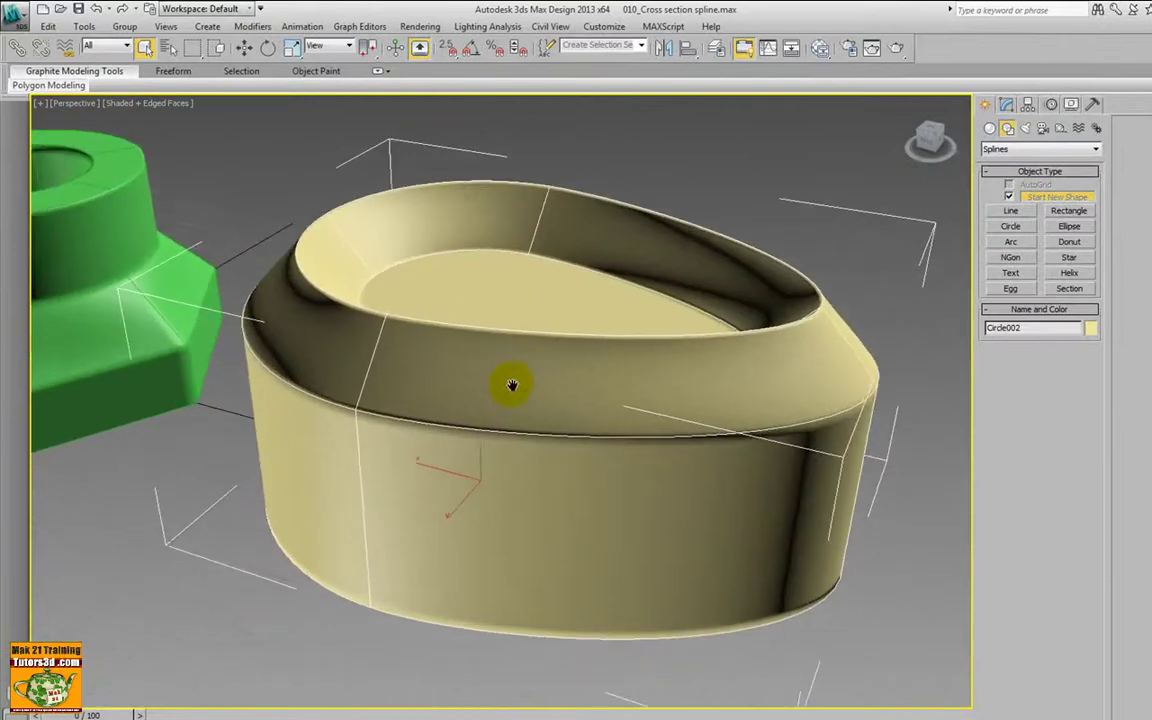
{"action": "mouse_move", "coordinate": [673, 472]}
{"action": "middle_mouse_down", "text": "alt"}
{"action": "mouse_move", "coordinate": [650, 424]}
{"action": "mouse_move", "coordinate": [488, 404]}
{"action": "mouse_move", "coordinate": [531, 475]}
{"action": "mouse_move", "coordinate": [594, 399]}
{"action": "mouse_move", "coordinate": [471, 404]}
{"action": "mouse_move", "coordinate": [478, 424]}
{"action": "middle_mouse_up", "text": "alt"}
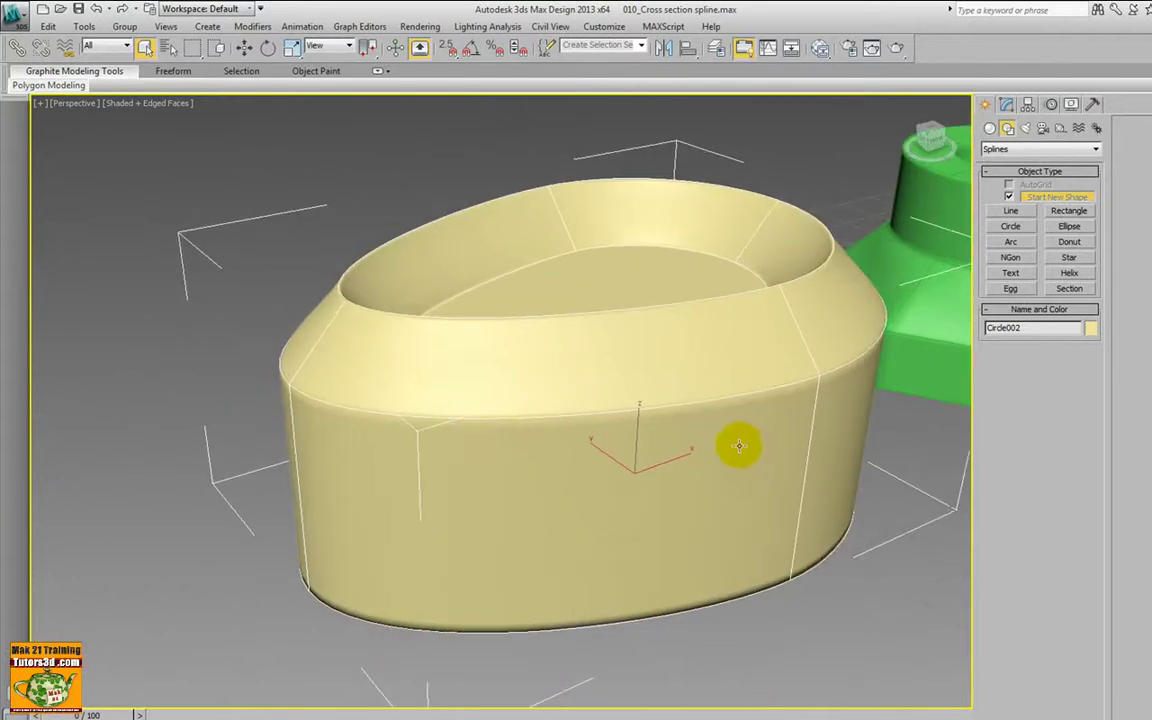
{"action": "mouse_move", "coordinate": [739, 446]}
{"action": "middle_mouse_down", "text": "alt"}
{"action": "mouse_move", "coordinate": [740, 411]}
{"action": "mouse_move", "coordinate": [665, 363]}
{"action": "middle_mouse_up", "text": "alt"}
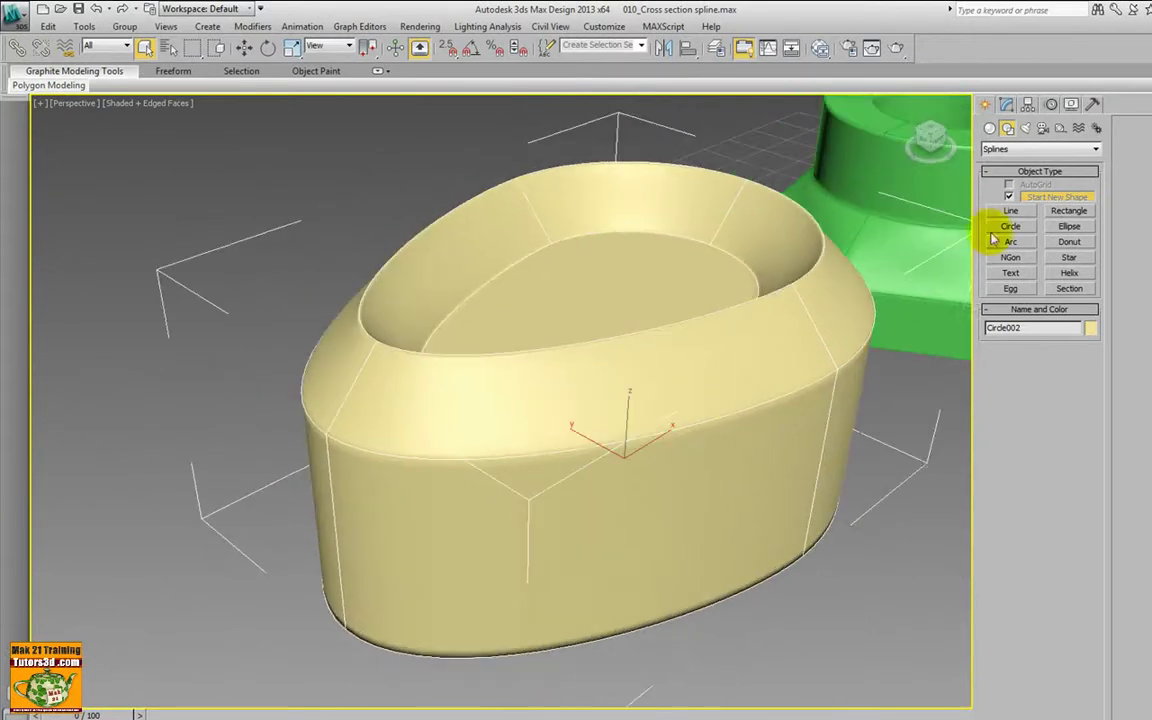
Step: Edit the yellow ring's Edit Spline vertices with Show End Result on, then right-click a vertex for type options
{"action": "left_click", "coordinate": [1006, 105]}
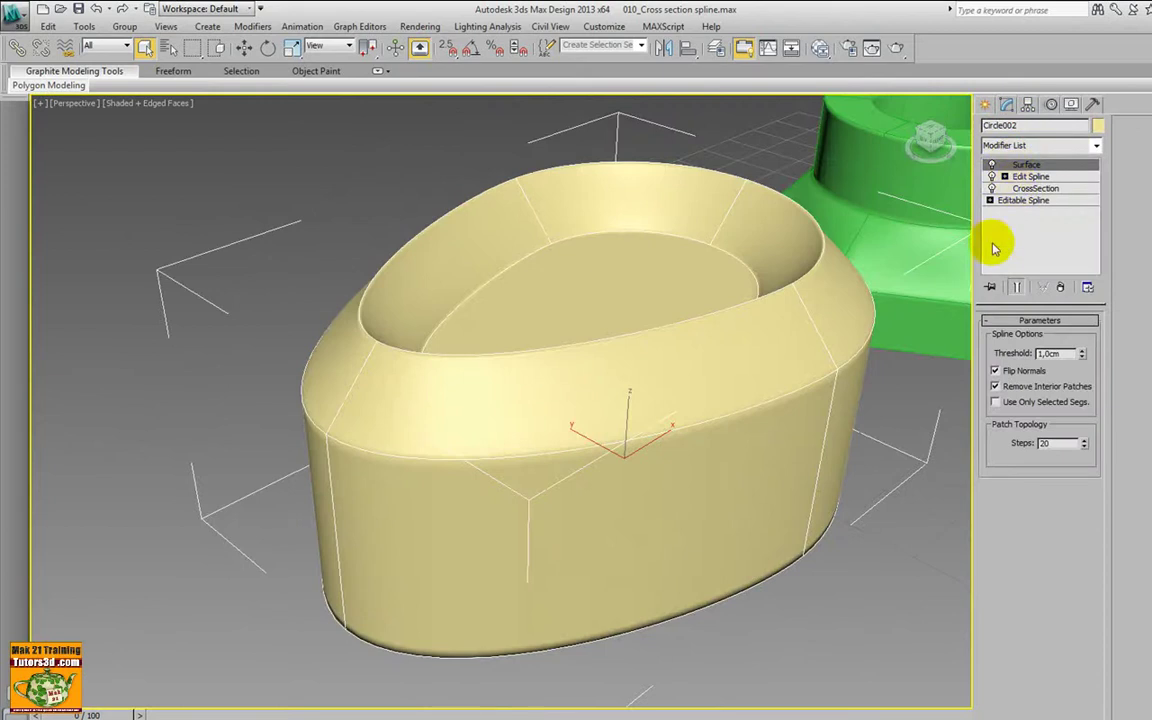
{"action": "left_click", "coordinate": [1030, 176]}
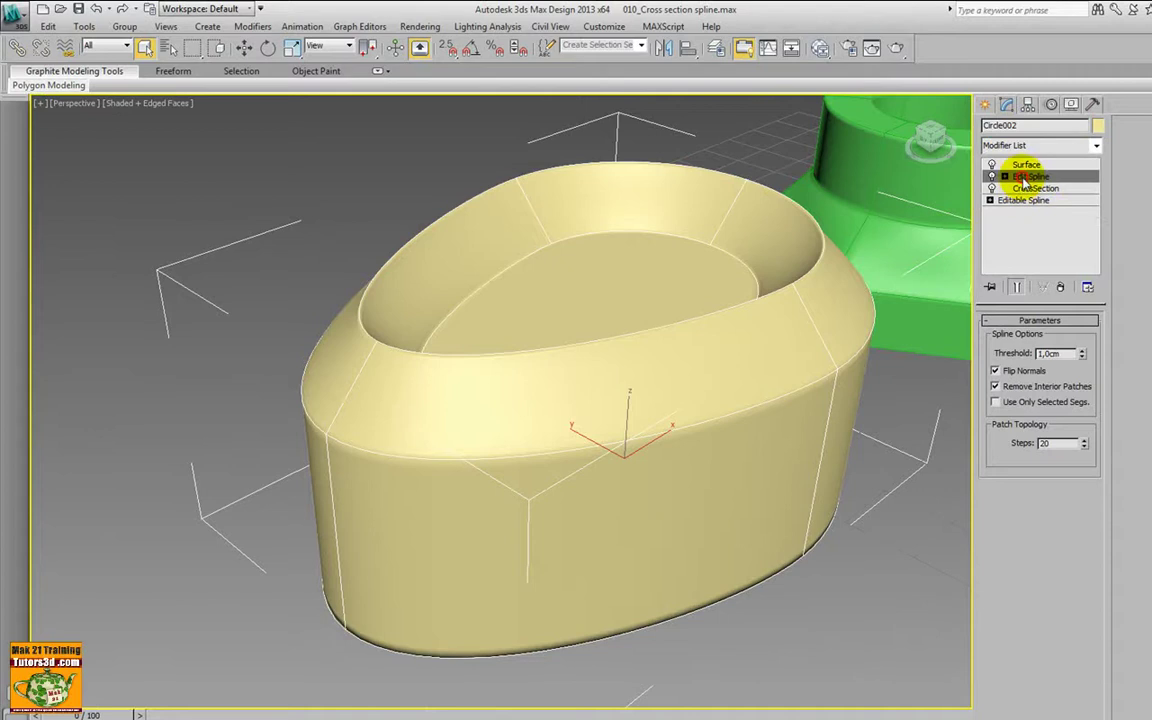
{"action": "left_click", "coordinate": [1022, 341]}
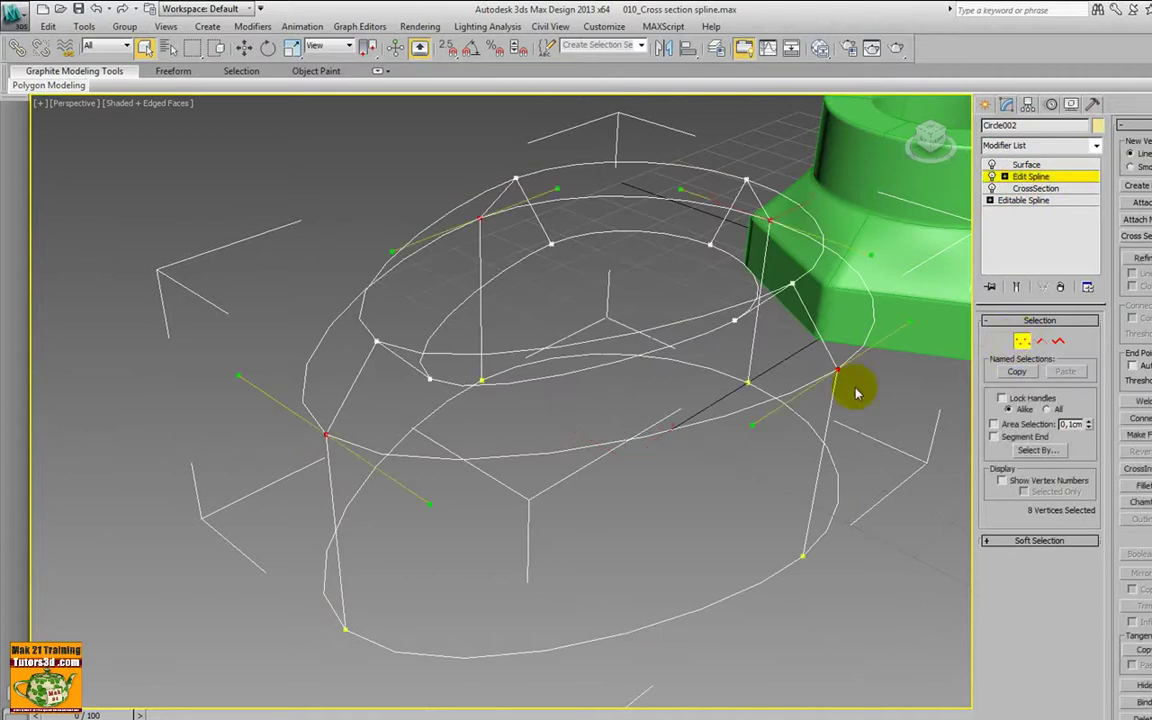
{"action": "left_click", "coordinate": [1017, 288]}
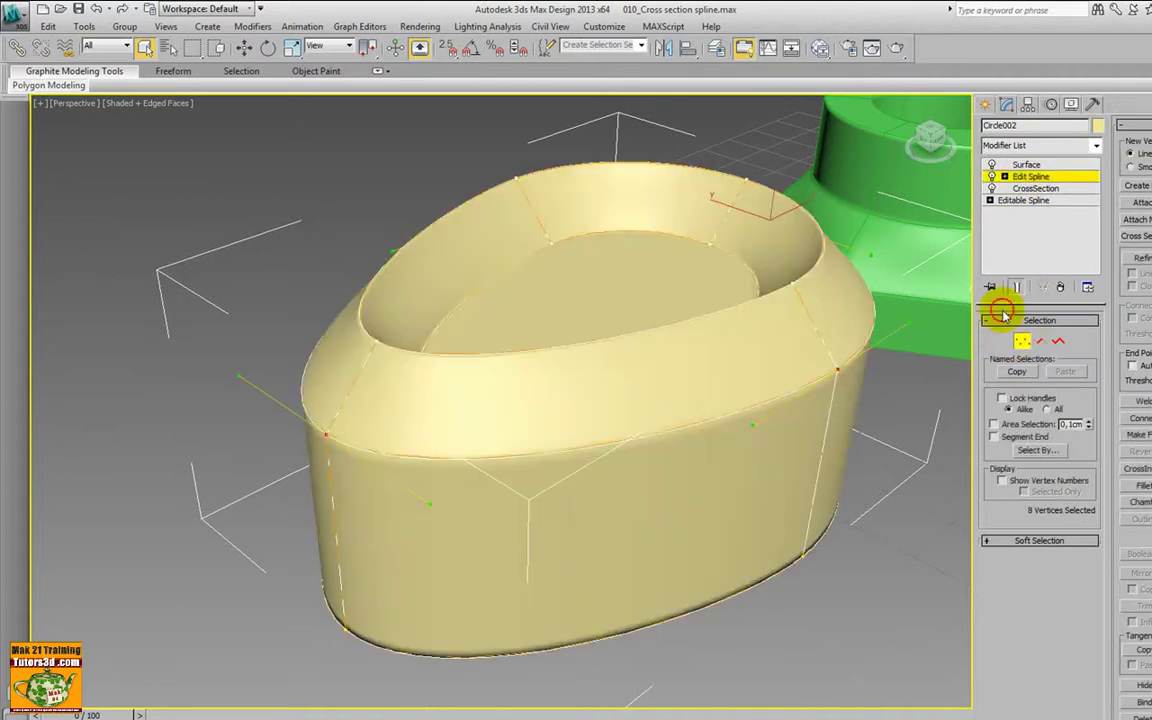
{"action": "mouse_move", "coordinate": [841, 380]}
{"action": "middle_mouse_down", "text": "alt"}
{"action": "mouse_move", "coordinate": [815, 372]}
{"action": "mouse_move", "coordinate": [856, 373]}
{"action": "mouse_move", "coordinate": [810, 375]}
{"action": "mouse_move", "coordinate": [849, 373]}
{"action": "mouse_move", "coordinate": [447, 492]}
{"action": "middle_mouse_up", "text": "alt"}
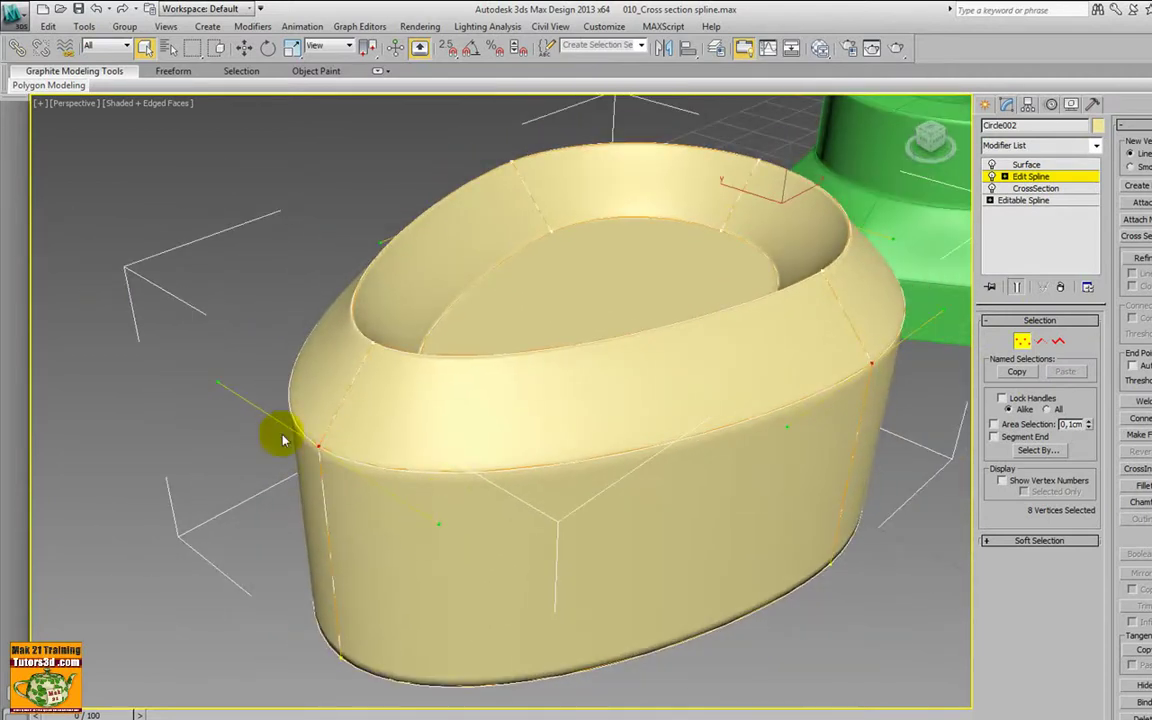
{"action": "middle_click_drag", "start_coordinate": [407, 507], "coordinate": [311, 426], "text": "alt"}
{"action": "right_click", "coordinate": [302, 407]}
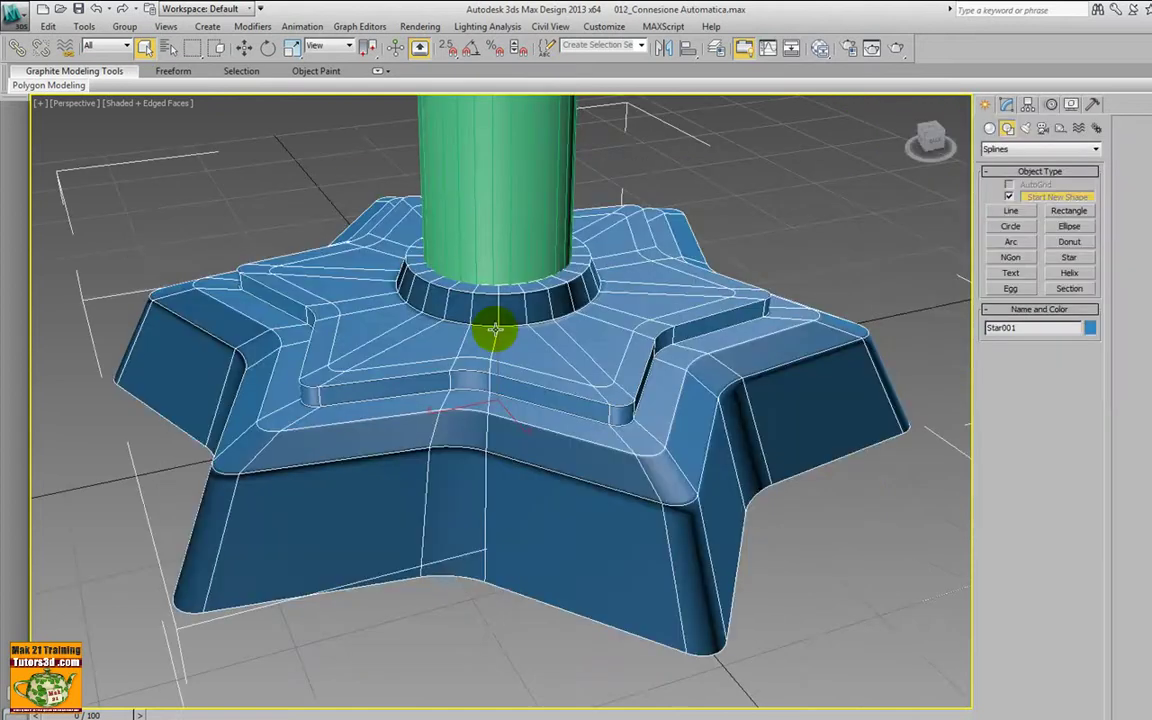
Step: Orbit low and high around the star base, then switch the viewport to a Top view
{"action": "mouse_move", "coordinate": [463, 347]}
{"action": "middle_mouse_down", "text": "alt"}
{"action": "mouse_move", "coordinate": [465, 362]}
{"action": "mouse_move", "coordinate": [506, 357]}
{"action": "mouse_move", "coordinate": [463, 237]}
{"action": "mouse_move", "coordinate": [455, 311]}
{"action": "mouse_move", "coordinate": [476, 352]}
{"action": "mouse_move", "coordinate": [481, 334]}
{"action": "mouse_move", "coordinate": [484, 358]}
{"action": "mouse_move", "coordinate": [522, 393]}
{"action": "mouse_move", "coordinate": [478, 306]}
{"action": "mouse_move", "coordinate": [472, 250]}
{"action": "mouse_move", "coordinate": [489, 365]}
{"action": "mouse_move", "coordinate": [416, 589]}
{"action": "middle_mouse_up", "text": "alt"}
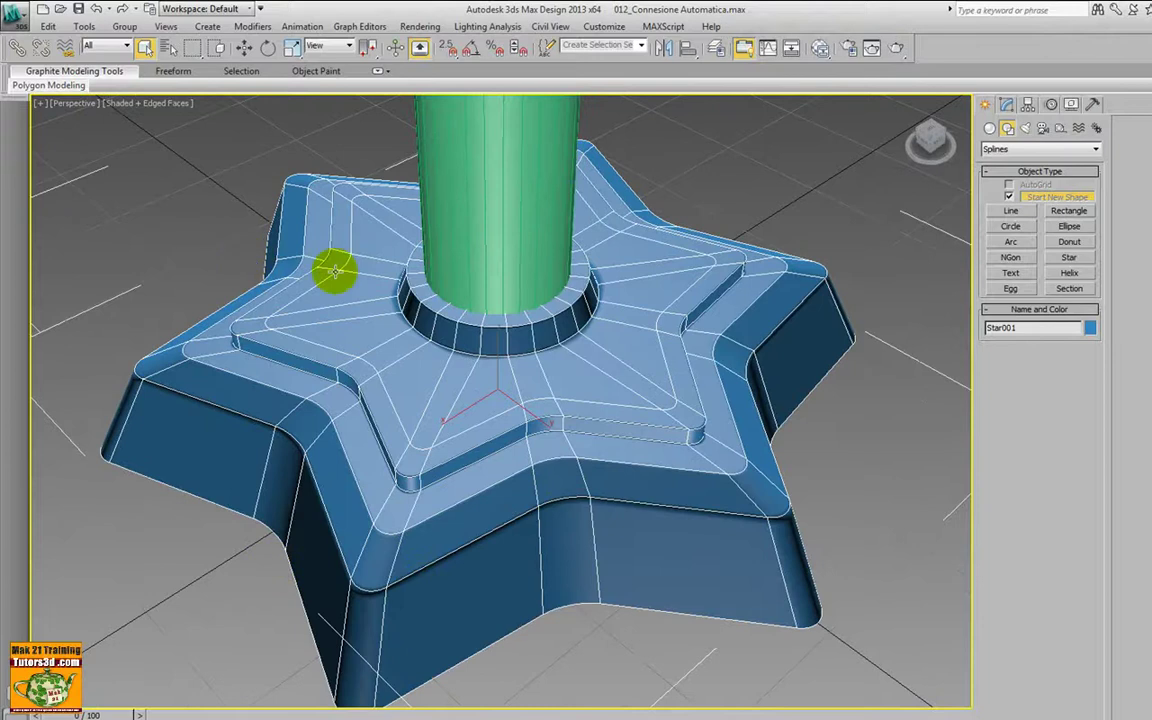
{"action": "middle_click_drag", "start_coordinate": [329, 267], "coordinate": [337, 309], "text": "alt"}
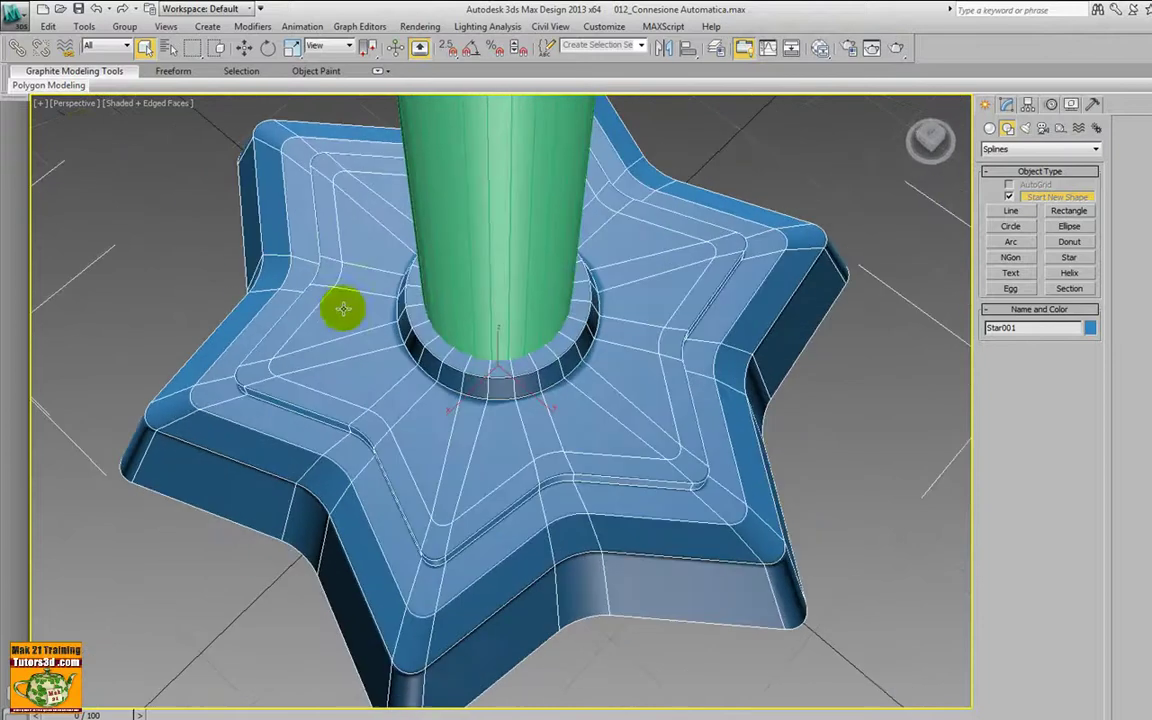
{"action": "left_click", "coordinate": [68, 106]}
{"action": "left_click", "coordinate": [108, 185]}
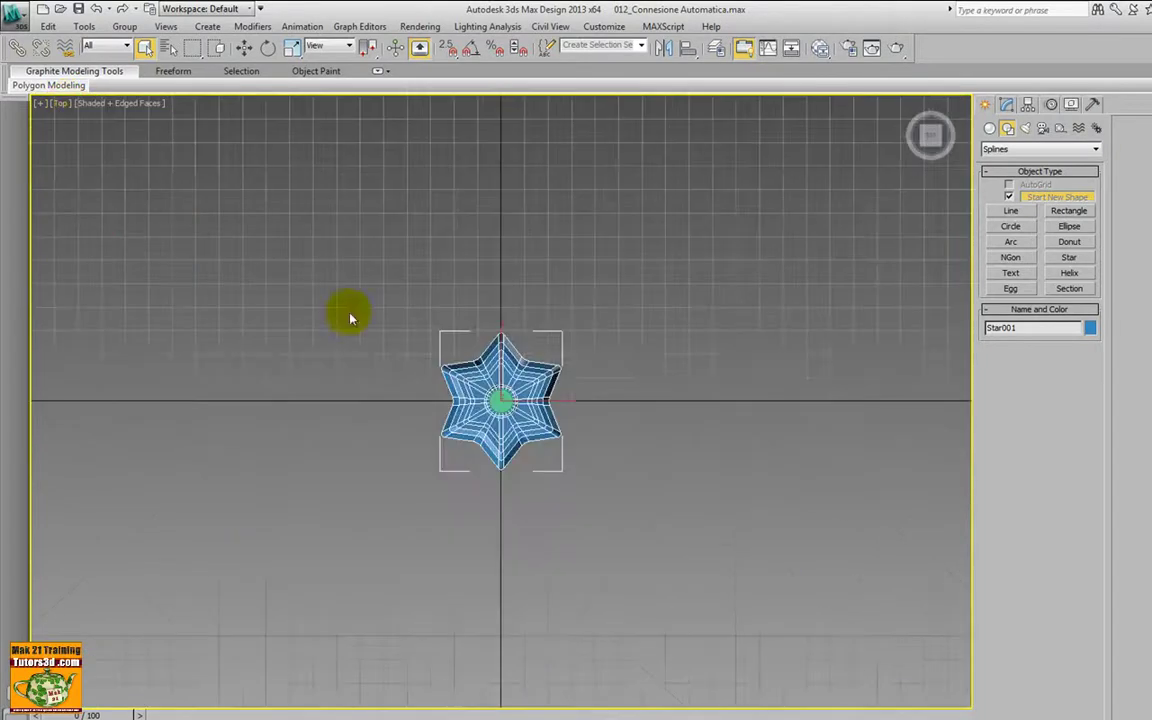
Step: Zoom the Top view in and out on the star and bring up the application menu
{"action": "scroll", "coordinate": [365, 335], "scroll_direction": "up", "scroll_amount": 2}
{"action": "scroll", "coordinate": [386, 358], "scroll_direction": "up", "scroll_amount": 2}
{"action": "scroll", "coordinate": [410, 355], "scroll_direction": "up", "scroll_amount": 2}
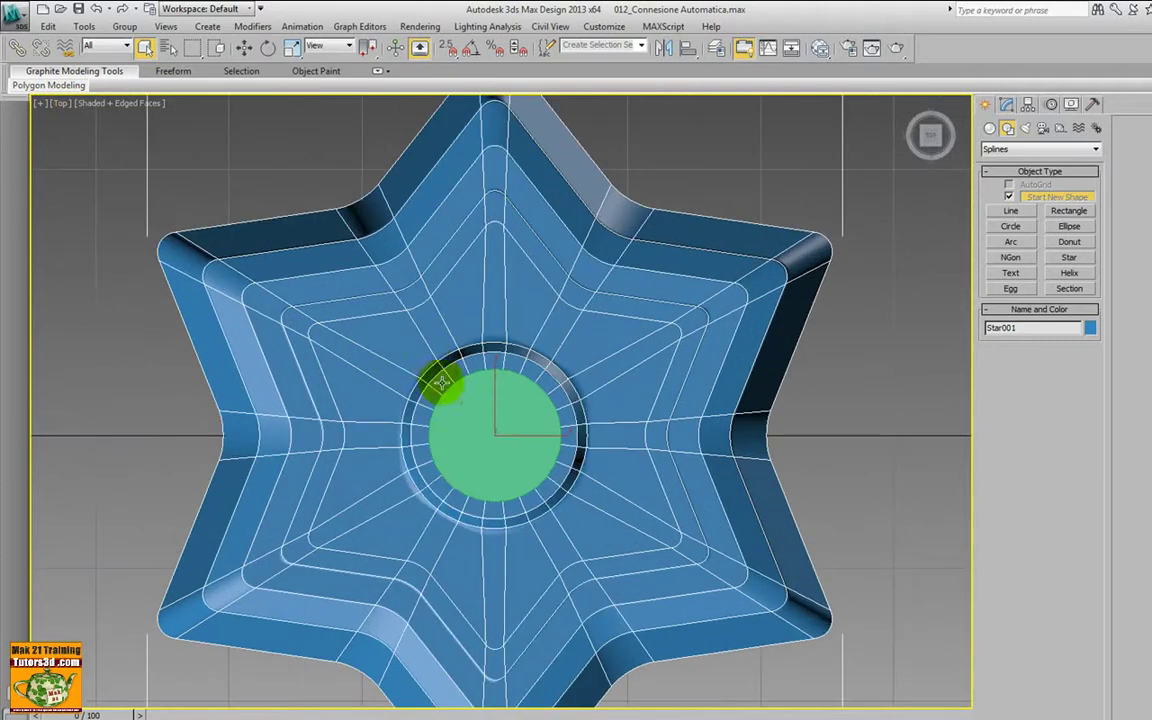
{"action": "scroll", "coordinate": [437, 404], "scroll_direction": "down", "scroll_amount": 2}
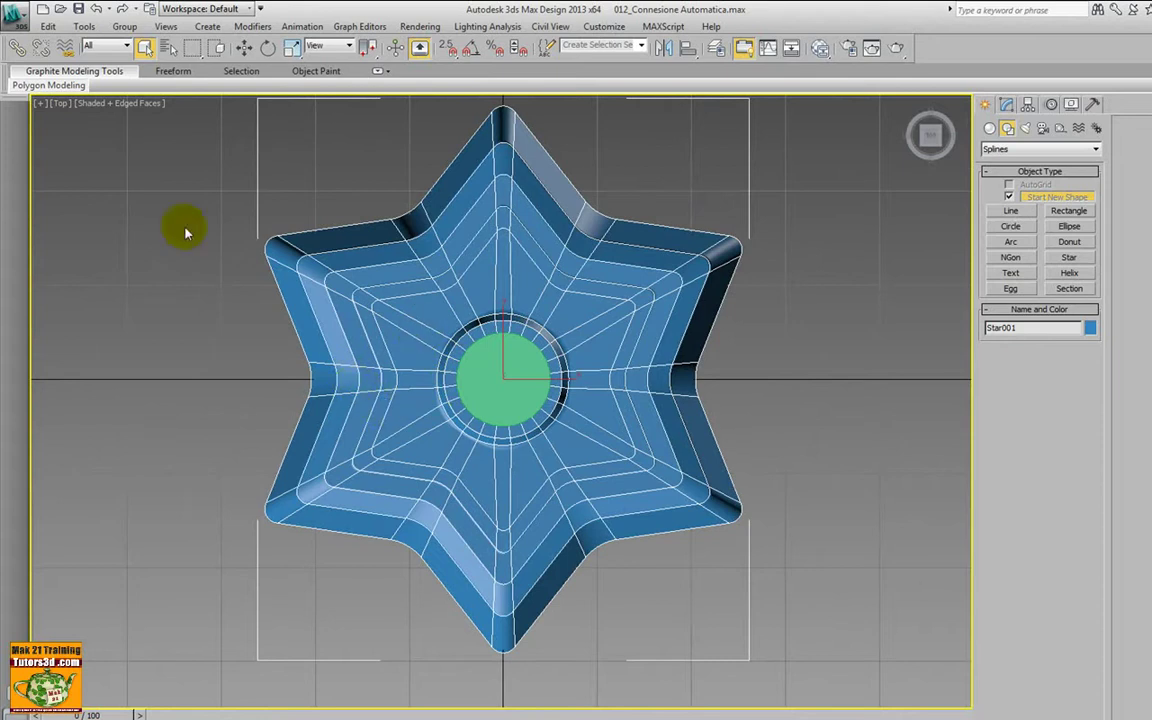
{"action": "left_click", "coordinate": [16, 18]}
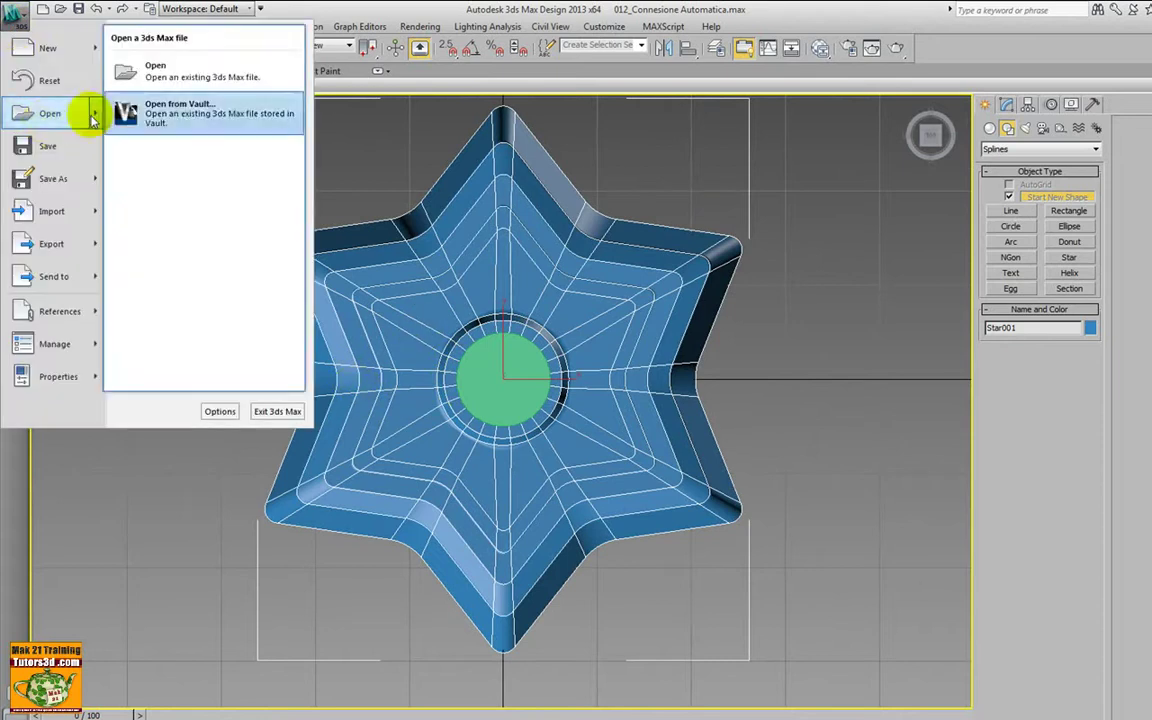
Step: Open 016_ spremi agrumi intermedio 1 without saving the star scene
{"action": "left_click", "coordinate": [185, 134]}
{"action": "left_click", "coordinate": [628, 446]}
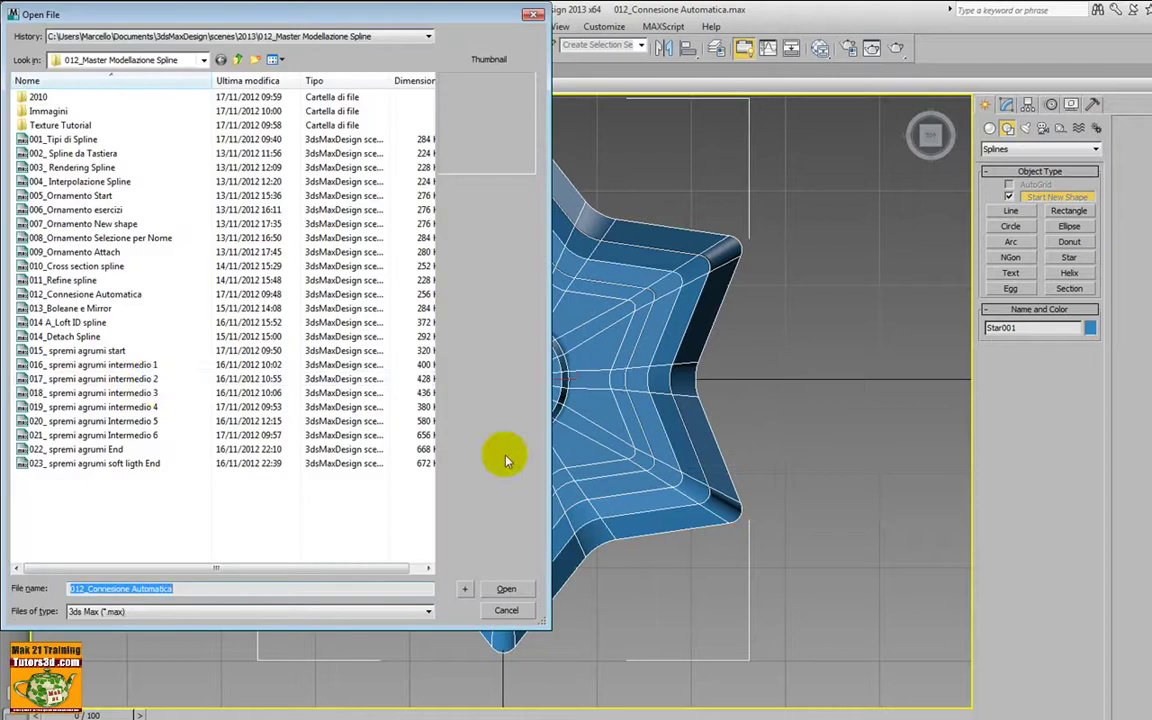
{"action": "left_click", "coordinate": [145, 365]}
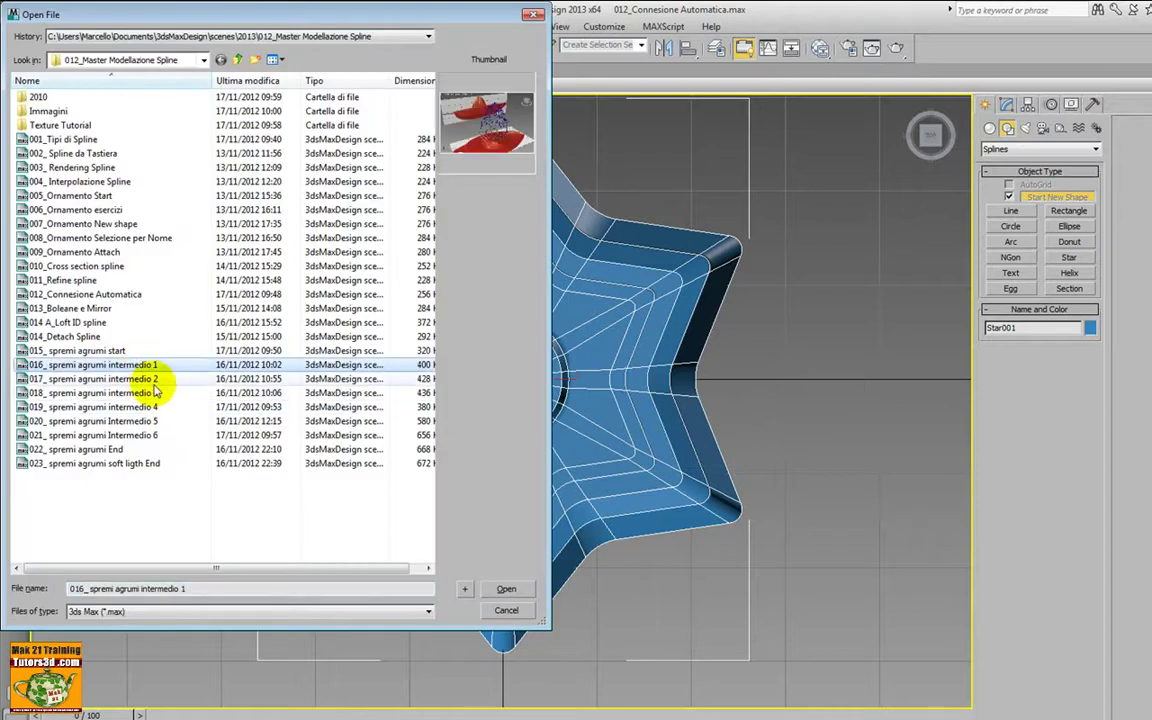
{"action": "left_click", "coordinate": [506, 589]}
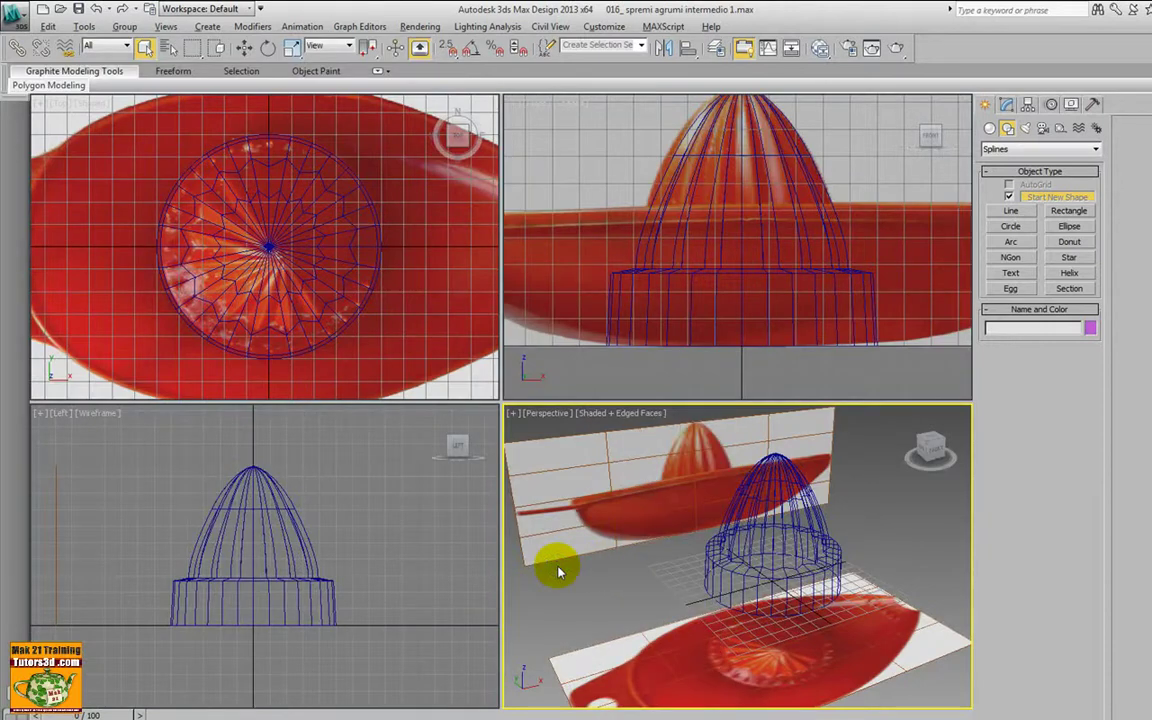
Step: Maximize the Perspective viewport with Alt+W, select the juicer dome wireframe and orbit around it
{"action": "key", "text": "alt+w"}
{"action": "scroll", "coordinate": [586, 530], "scroll_direction": "up", "scroll_amount": 2}
{"action": "scroll", "coordinate": [595, 490], "scroll_direction": "up", "scroll_amount": 3}
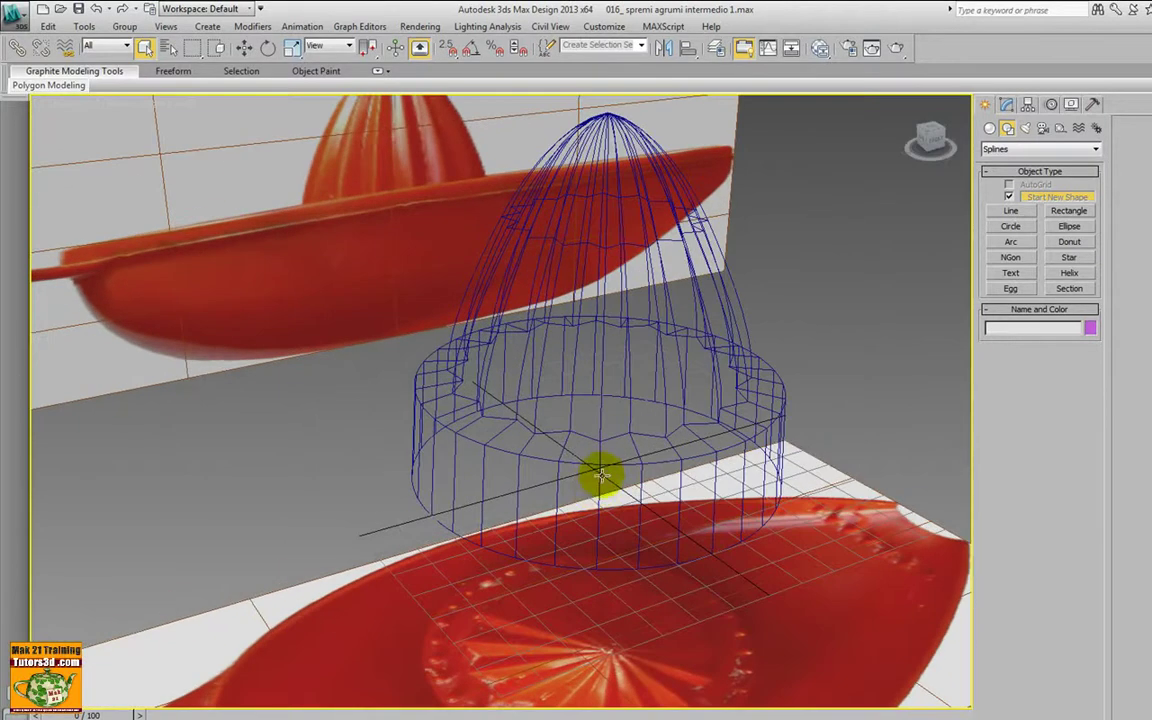
{"action": "left_click_drag", "start_coordinate": [598, 470], "coordinate": [614, 492]}
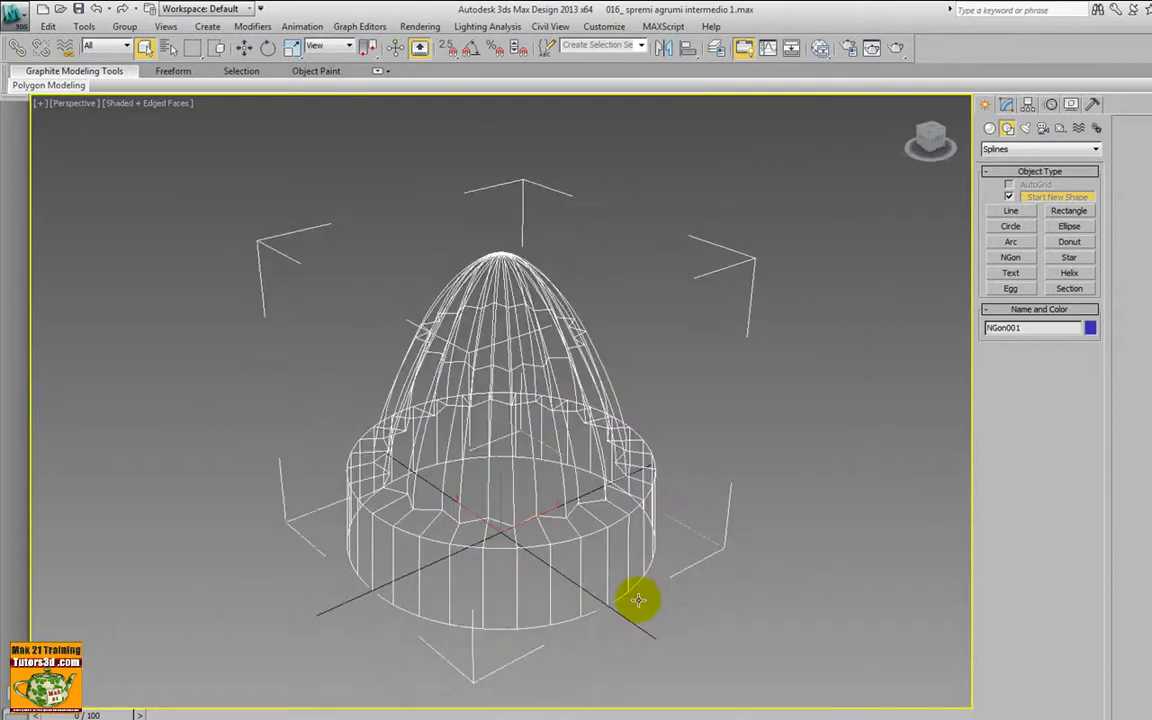
{"action": "mouse_move", "coordinate": [635, 599]}
{"action": "middle_mouse_down", "text": "alt"}
{"action": "mouse_move", "coordinate": [615, 496]}
{"action": "mouse_move", "coordinate": [603, 573]}
{"action": "mouse_move", "coordinate": [622, 540]}
{"action": "mouse_move", "coordinate": [555, 470]}
{"action": "mouse_move", "coordinate": [609, 522]}
{"action": "mouse_move", "coordinate": [576, 432]}
{"action": "mouse_move", "coordinate": [587, 510]}
{"action": "middle_mouse_up", "text": "alt"}
Step: Open 018_ spremi agrumi intermedio 3 without saving the current scene
{"action": "left_click", "coordinate": [18, 18]}
{"action": "mouse_move", "coordinate": [50, 113]}
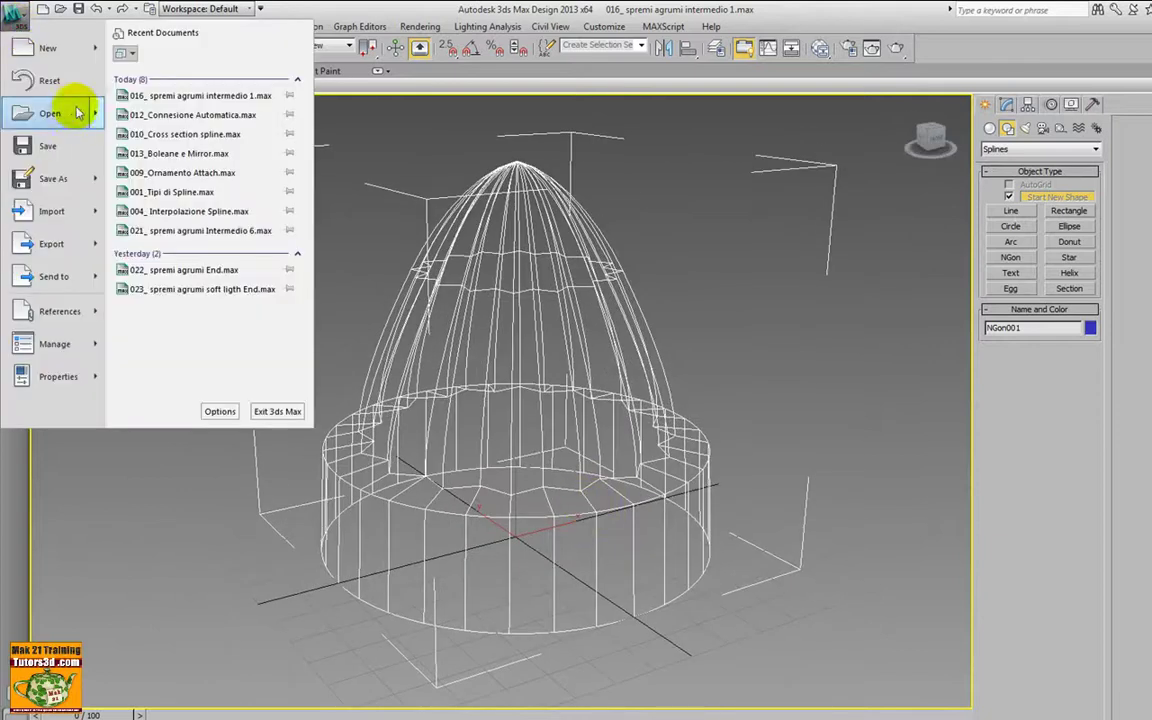
{"action": "left_click", "coordinate": [158, 85]}
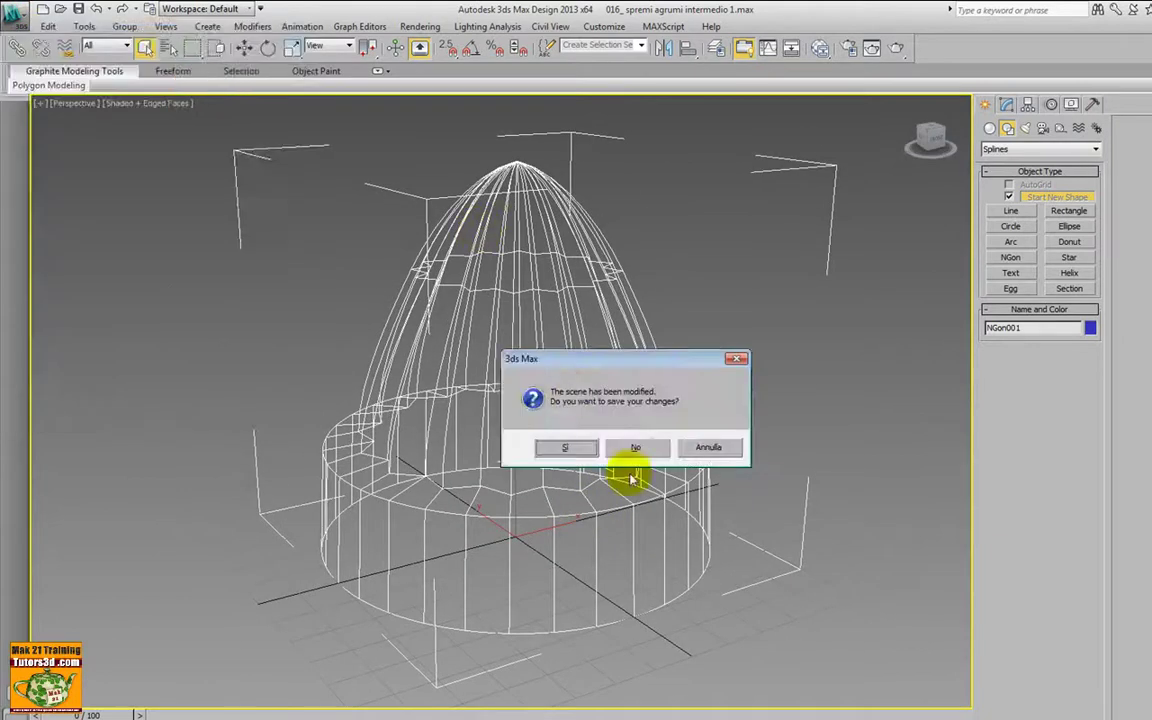
{"action": "left_click", "coordinate": [635, 449]}
{"action": "left_click", "coordinate": [154, 392]}
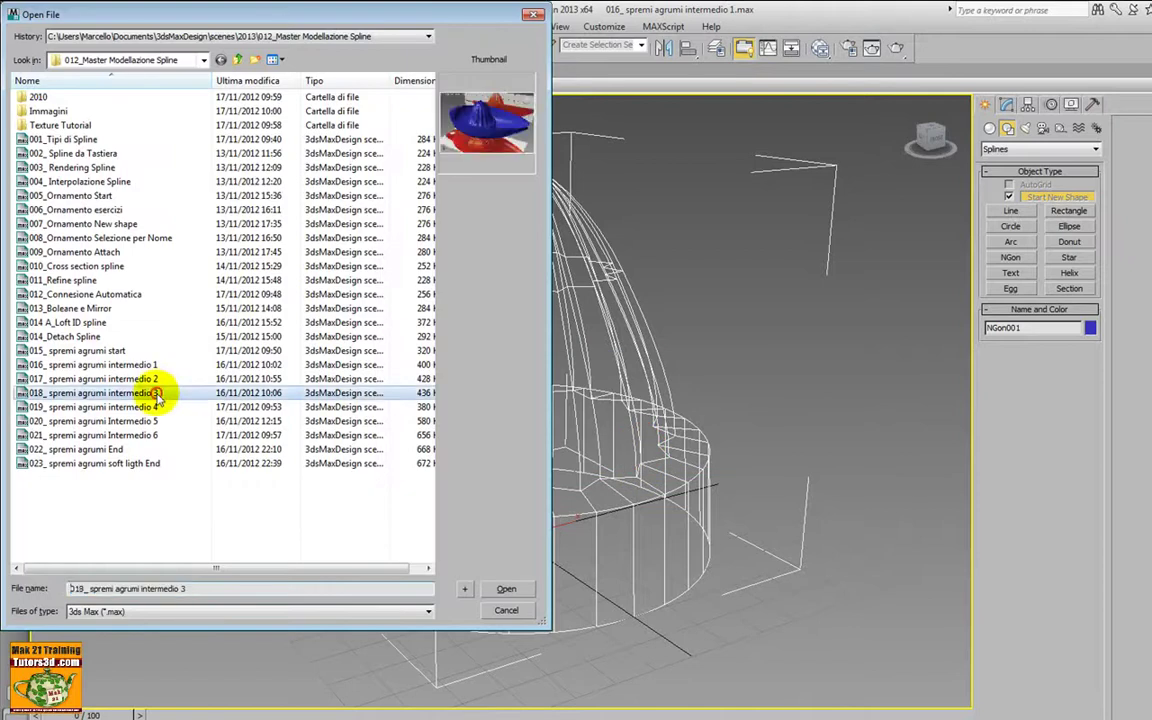
{"action": "left_click", "coordinate": [152, 408]}
{"action": "left_click", "coordinate": [150, 393]}
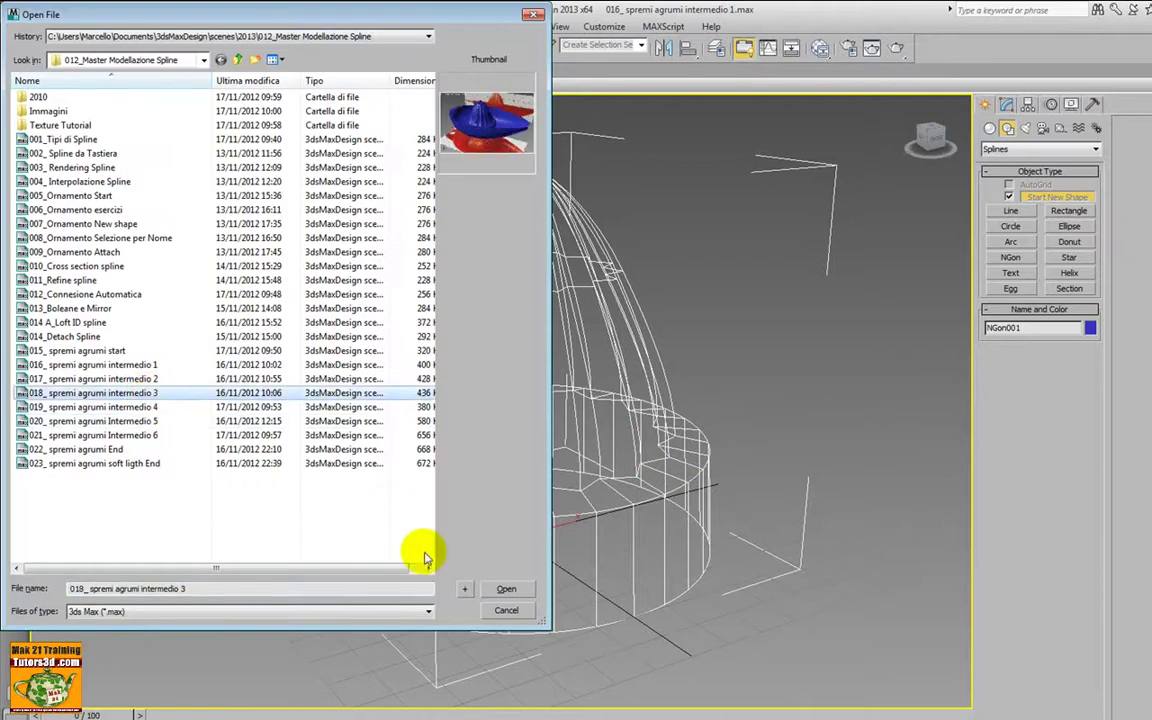
{"action": "left_click", "coordinate": [503, 588]}
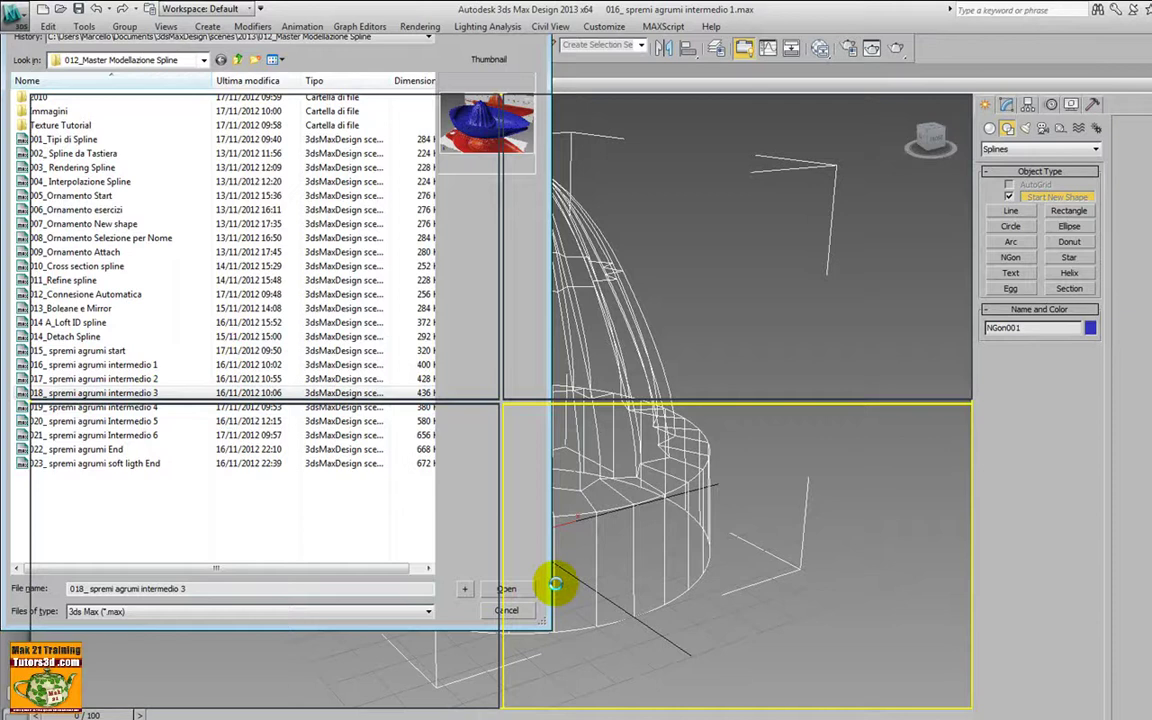
Step: Maximize the Perspective viewport and orbit the blue juicer to reveal the red reference photos
{"action": "left_click", "coordinate": [555, 585]}
{"action": "right_click", "coordinate": [553, 579]}
{"action": "left_click", "coordinate": [548, 582]}
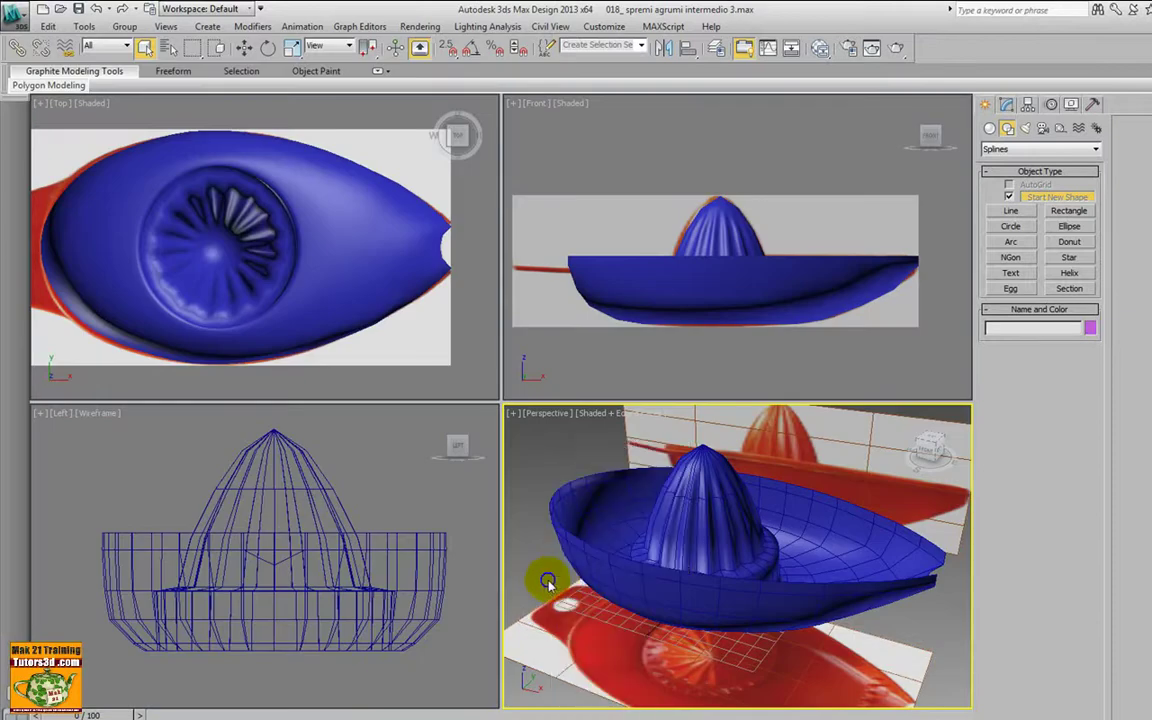
{"action": "key", "text": "alt+w"}
{"action": "scroll", "coordinate": [530, 500], "scroll_direction": "up", "scroll_amount": 3}
{"action": "scroll", "coordinate": [519, 522], "scroll_direction": "down", "scroll_amount": 3}
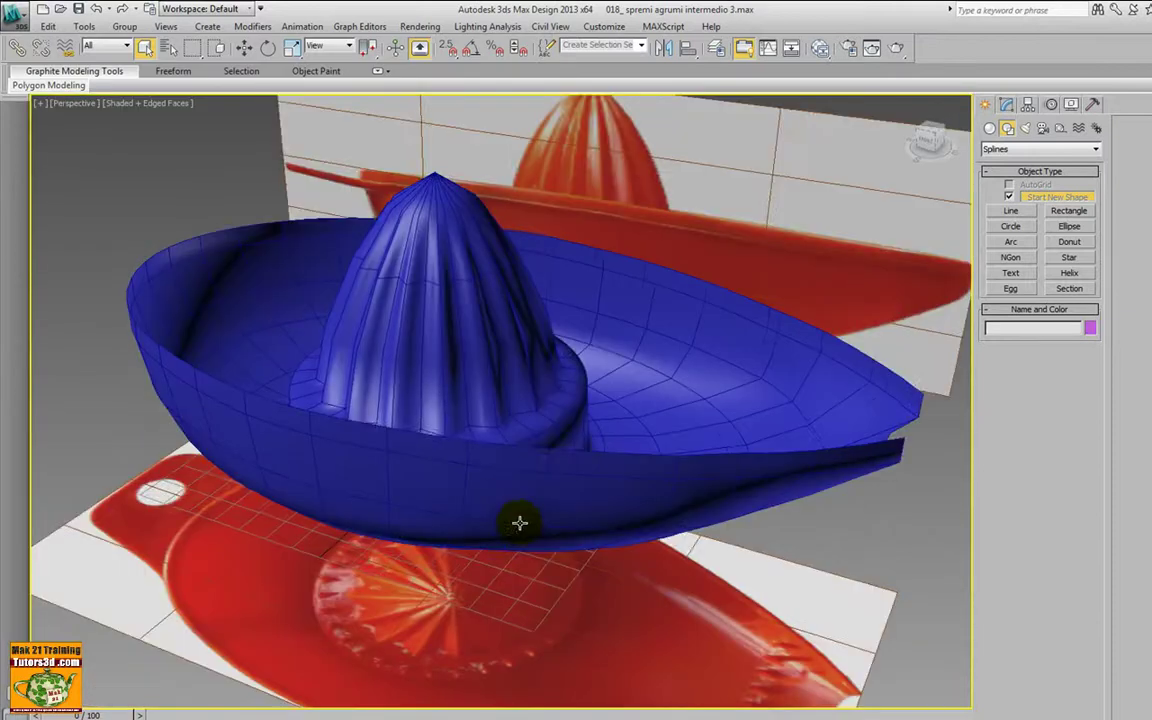
{"action": "middle_click_drag", "start_coordinate": [519, 522], "coordinate": [442, 303], "text": "alt"}
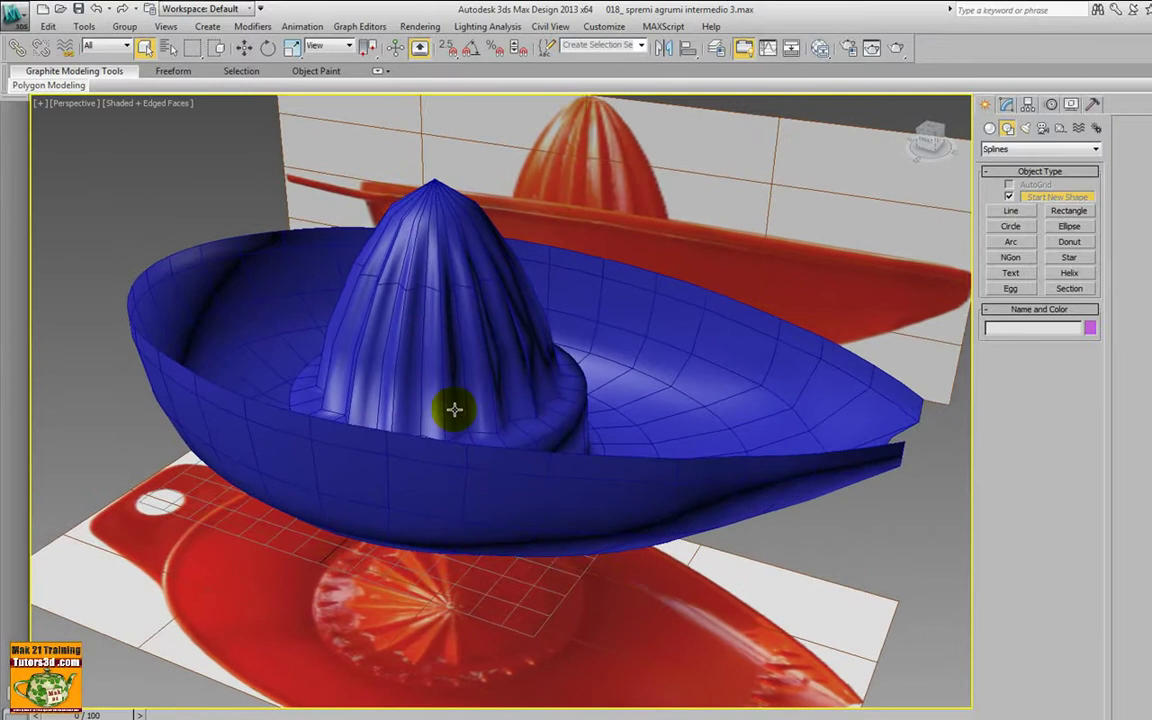
{"action": "mouse_move", "coordinate": [454, 409]}
{"action": "middle_mouse_down", "text": "alt"}
{"action": "mouse_move", "coordinate": [478, 440]}
{"action": "mouse_move", "coordinate": [478, 393]}
{"action": "mouse_move", "coordinate": [473, 481]}
{"action": "mouse_move", "coordinate": [471, 463]}
{"action": "mouse_move", "coordinate": [452, 496]}
{"action": "middle_mouse_up", "text": "alt"}
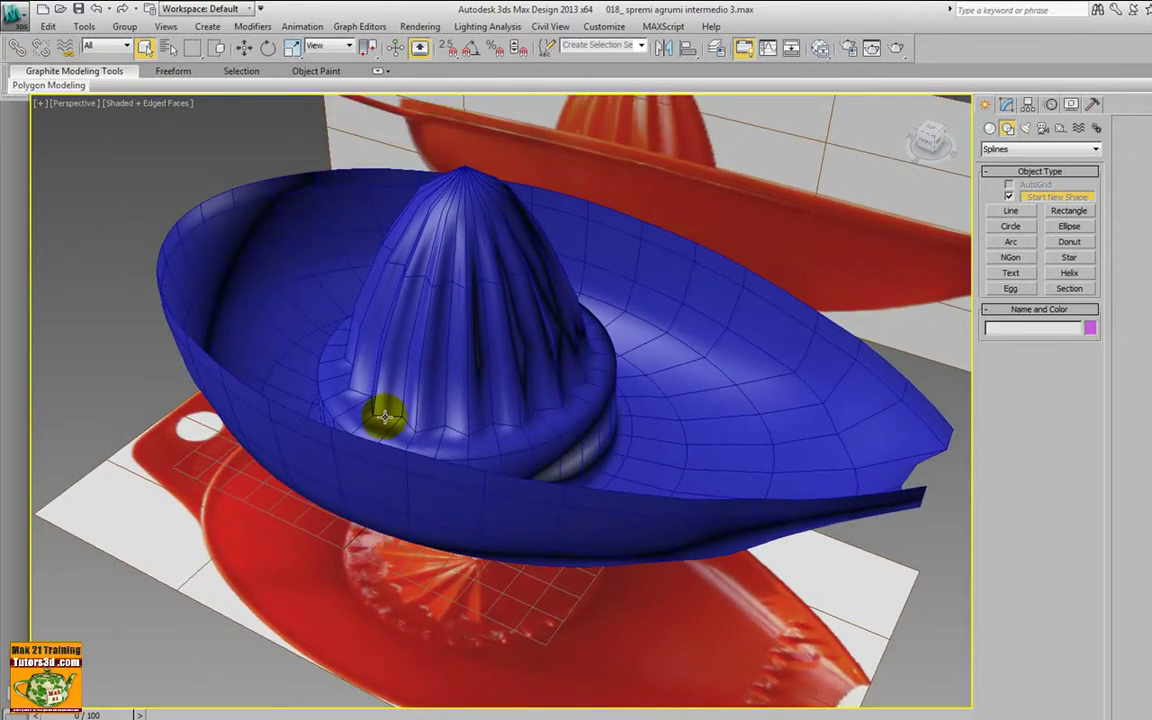
{"action": "mouse_move", "coordinate": [399, 429]}
{"action": "middle_mouse_down", "text": "alt"}
{"action": "mouse_move", "coordinate": [391, 406]}
{"action": "mouse_move", "coordinate": [422, 419]}
{"action": "middle_mouse_up", "text": "alt"}
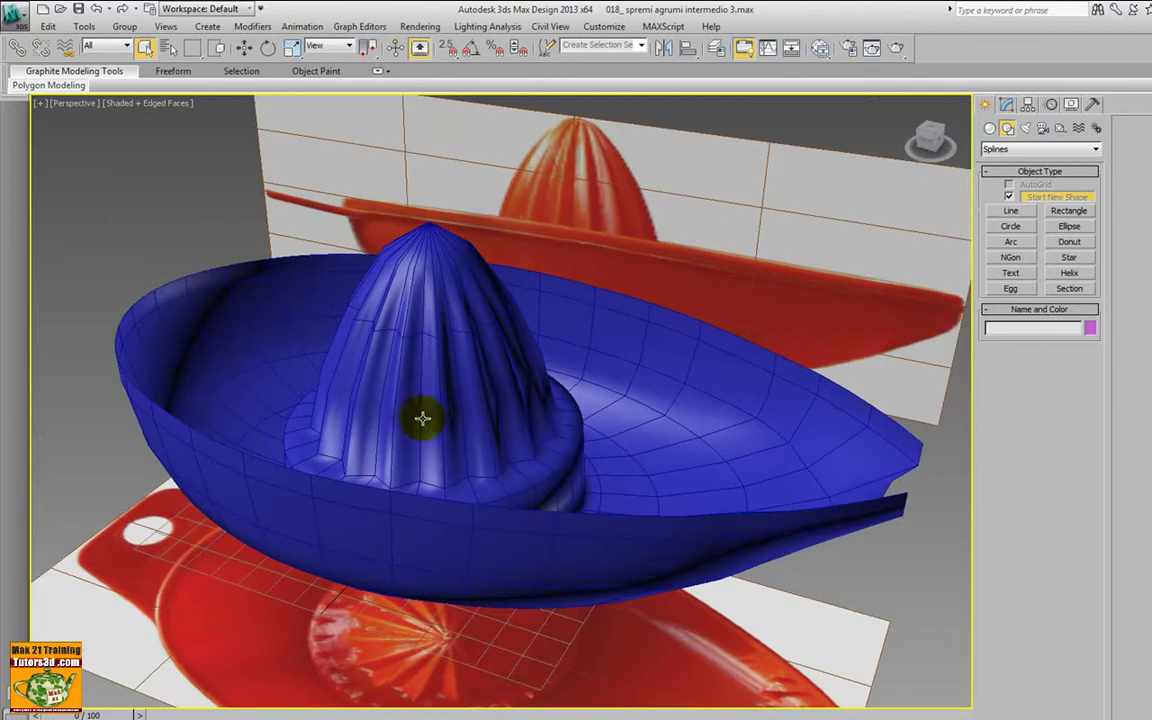
Step: Open the 020_ spremi agrumi Intermedio 5 scene
{"action": "left_click", "coordinate": [18, 18]}
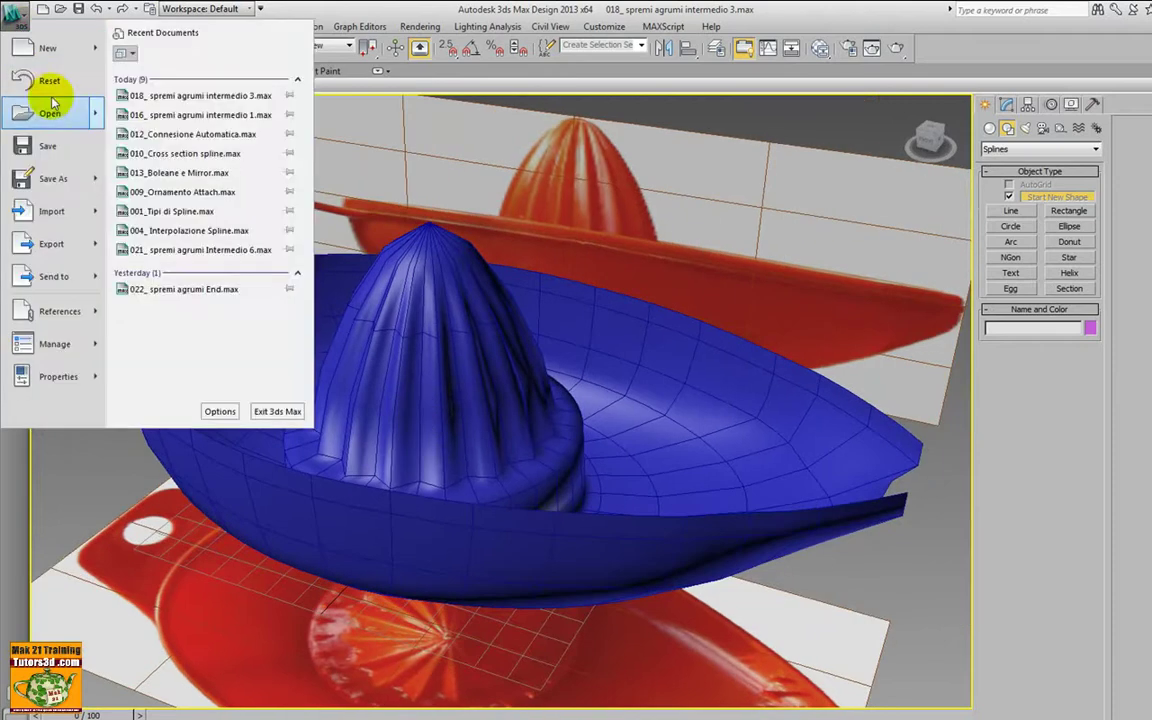
{"action": "left_click", "coordinate": [77, 113]}
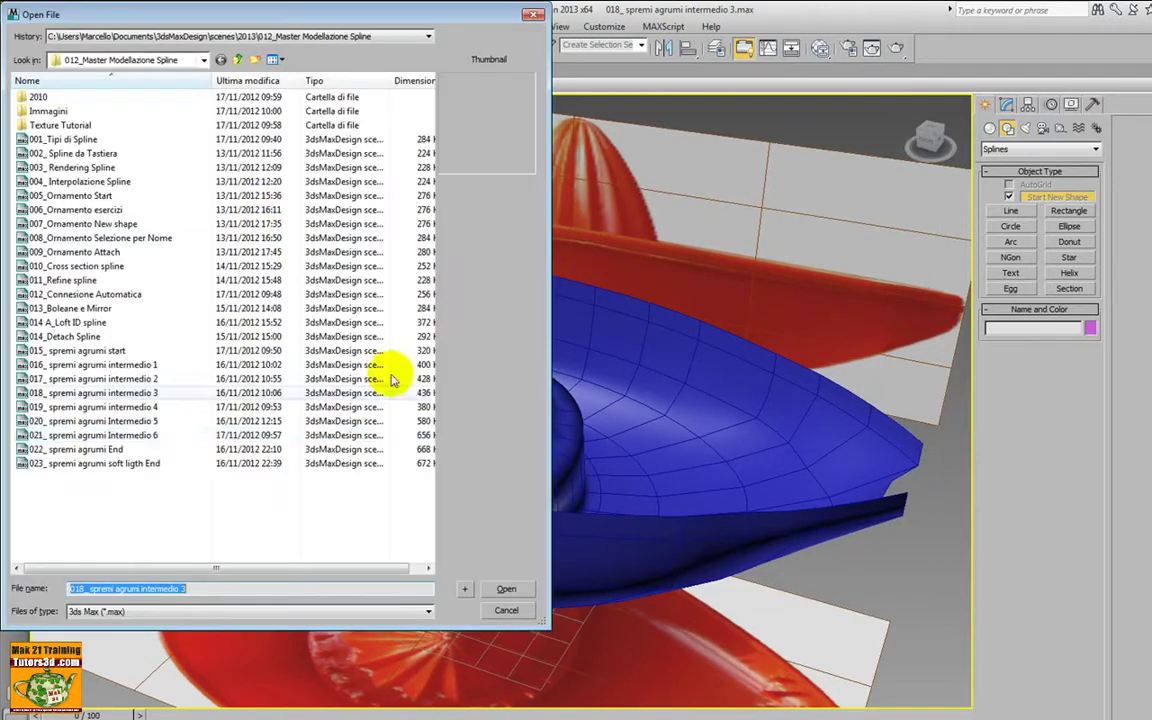
{"action": "left_click", "coordinate": [155, 434]}
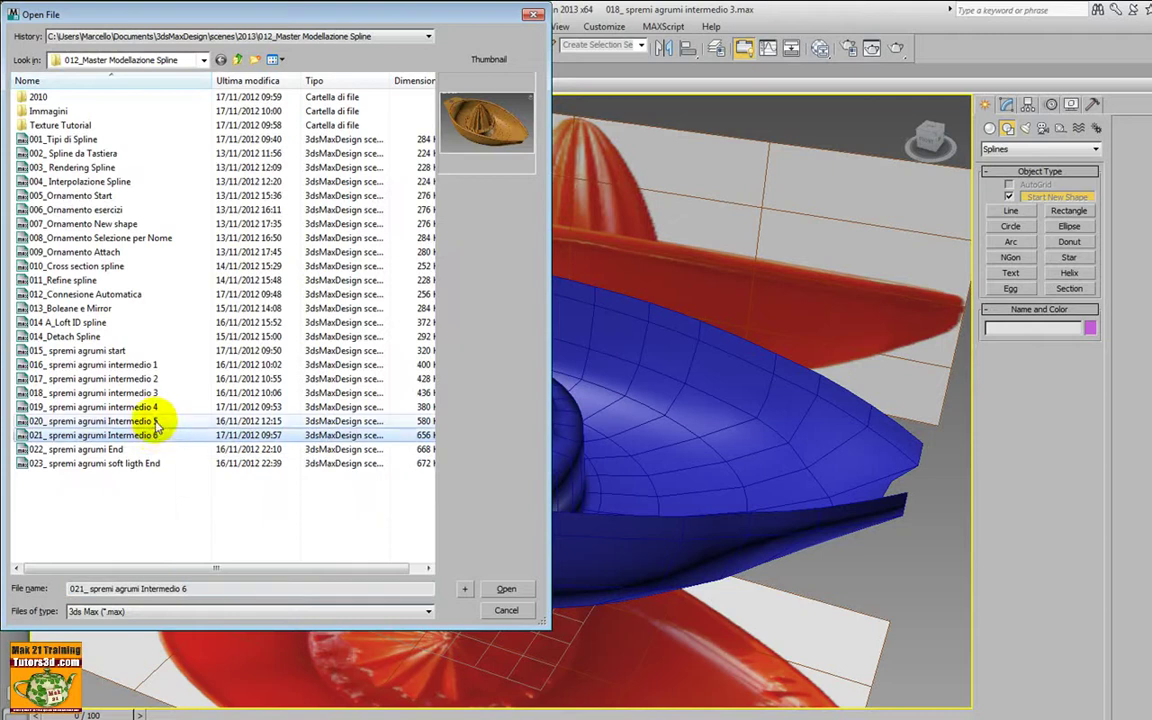
{"action": "left_click", "coordinate": [155, 421]}
{"action": "left_click", "coordinate": [507, 590]}
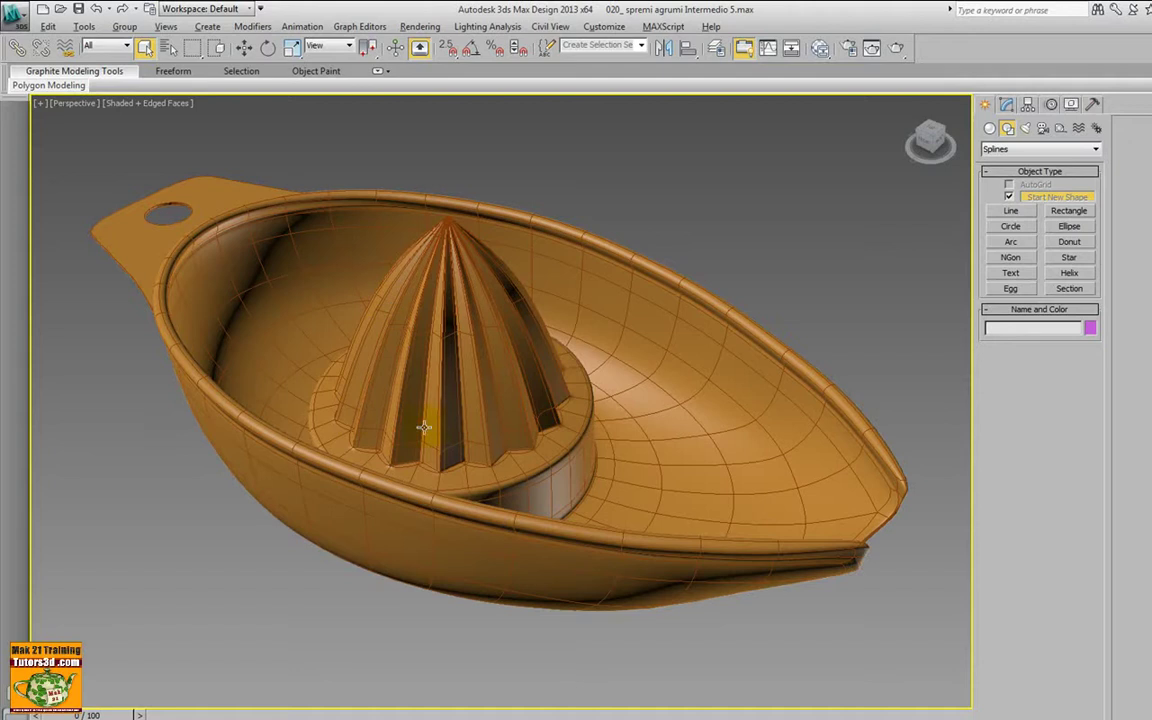
Step: Orbit and zoom in on the juicer's handle and bowl rim
{"action": "mouse_move", "coordinate": [424, 427]}
{"action": "middle_mouse_down", "text": "alt"}
{"action": "mouse_move", "coordinate": [527, 445]}
{"action": "mouse_move", "coordinate": [309, 481]}
{"action": "mouse_move", "coordinate": [338, 484]}
{"action": "middle_mouse_up", "text": "alt"}
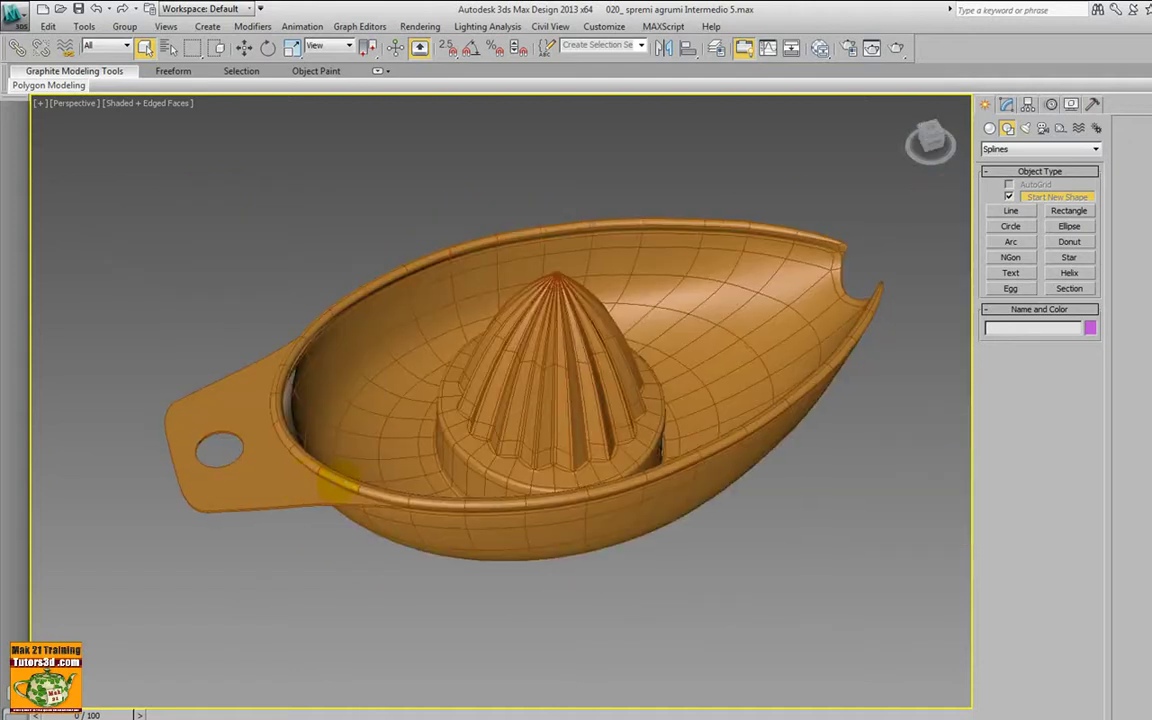
{"action": "scroll", "coordinate": [338, 484], "scroll_direction": "up", "scroll_amount": 3}
{"action": "scroll", "coordinate": [360, 417], "scroll_direction": "up", "scroll_amount": 2}
{"action": "scroll", "coordinate": [463, 411], "scroll_direction": "up", "scroll_amount": 2}
{"action": "scroll", "coordinate": [496, 404], "scroll_direction": "up", "scroll_amount": 2}
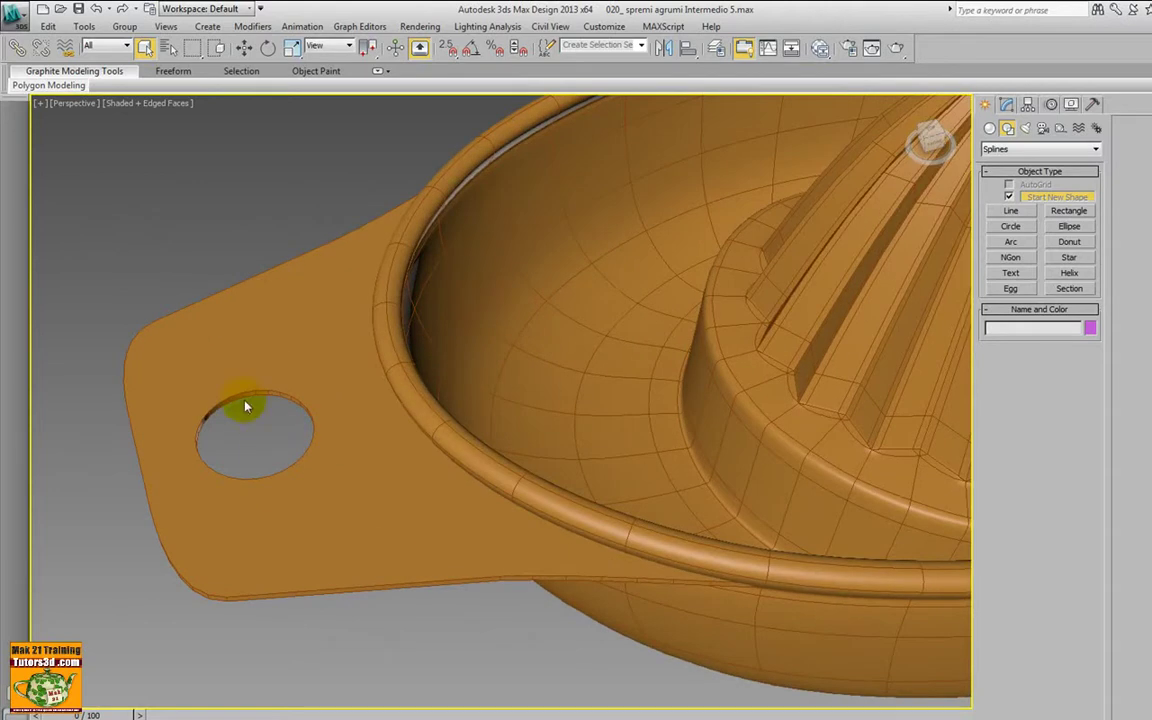
{"action": "middle_click_drag", "start_coordinate": [290, 437], "coordinate": [296, 437], "text": "alt"}
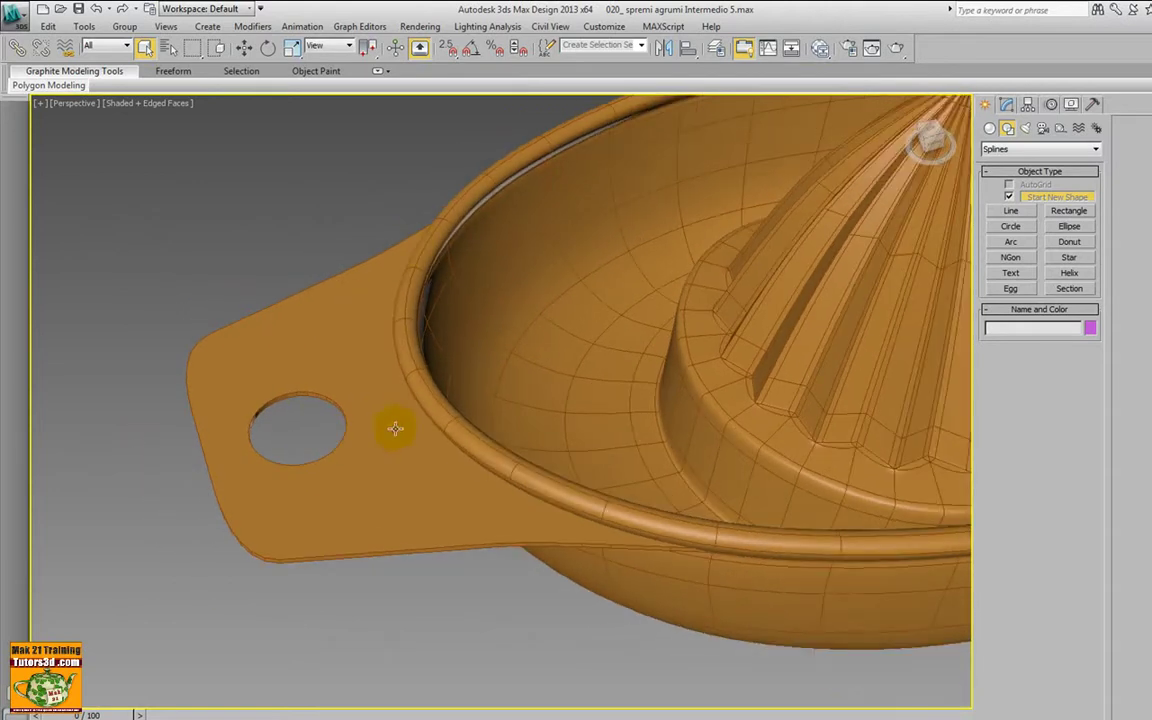
Step: Move the handle outline Line002 left and down off the bowl, then inspect it from low angles
{"action": "left_click", "coordinate": [380, 411]}
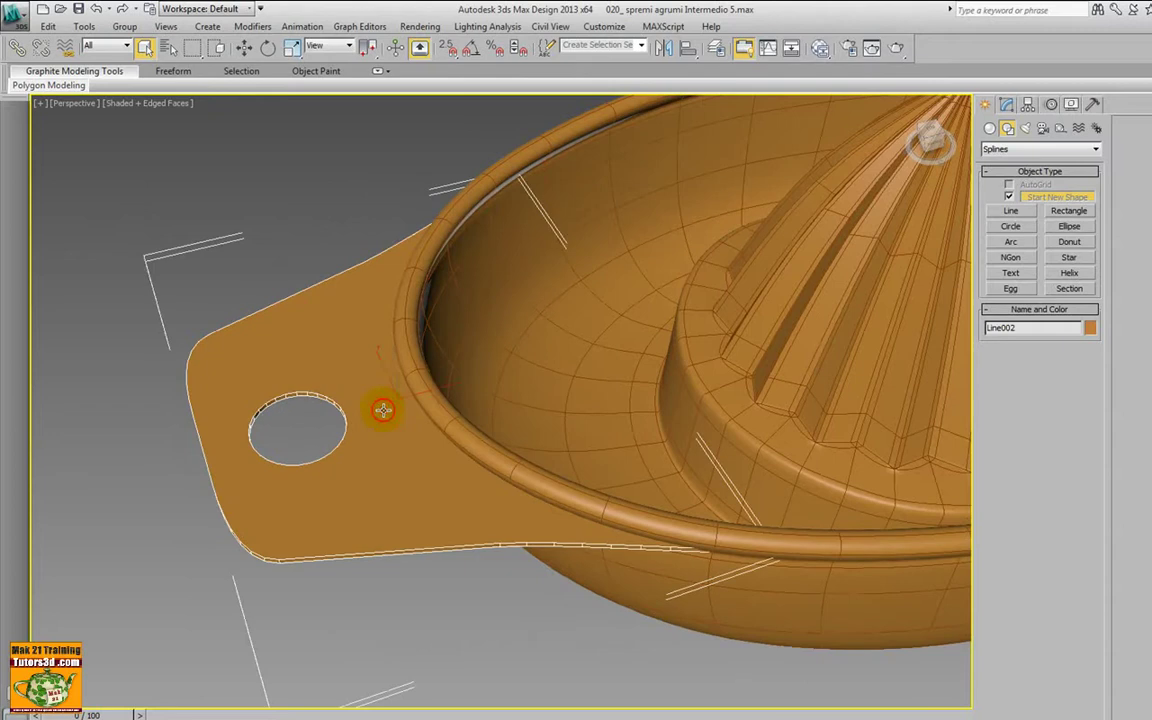
{"action": "left_click", "coordinate": [250, 48]}
{"action": "left_click_drag", "start_coordinate": [445, 378], "coordinate": [317, 432]}
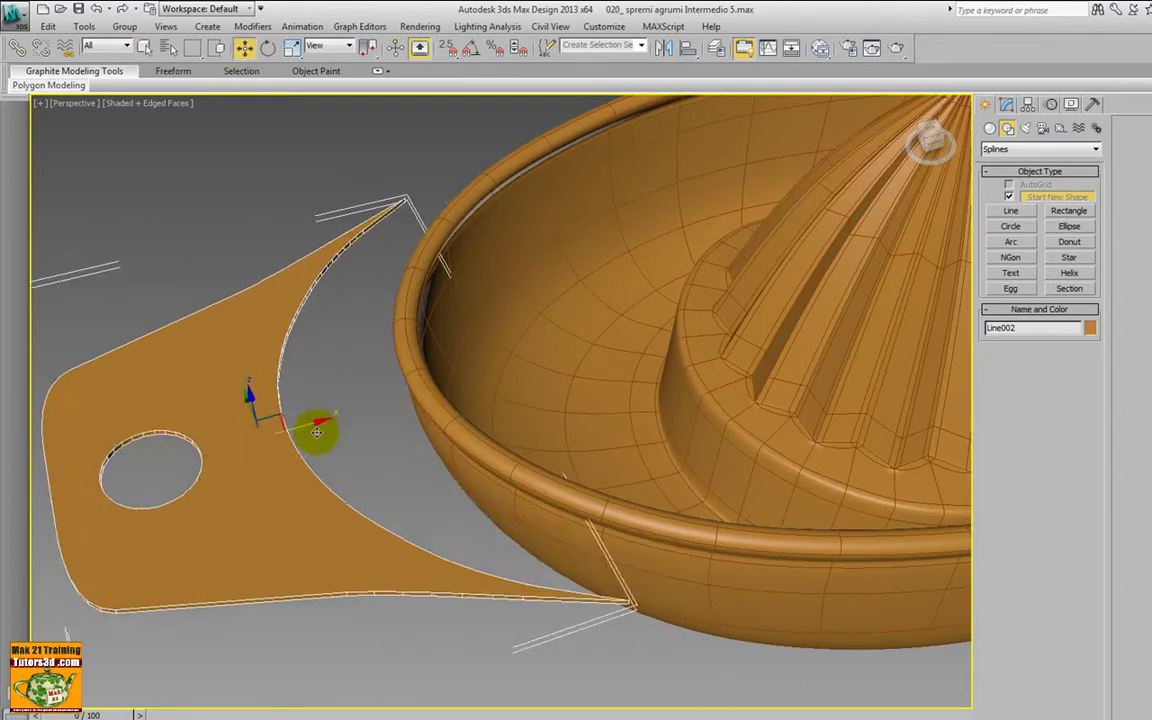
{"action": "middle_click_drag", "start_coordinate": [314, 463], "coordinate": [308, 360], "text": "alt"}
{"action": "mouse_move", "coordinate": [399, 545]}
{"action": "middle_mouse_down", "text": "alt"}
{"action": "mouse_move", "coordinate": [458, 470]}
{"action": "mouse_move", "coordinate": [488, 484]}
{"action": "middle_mouse_up", "text": "alt"}
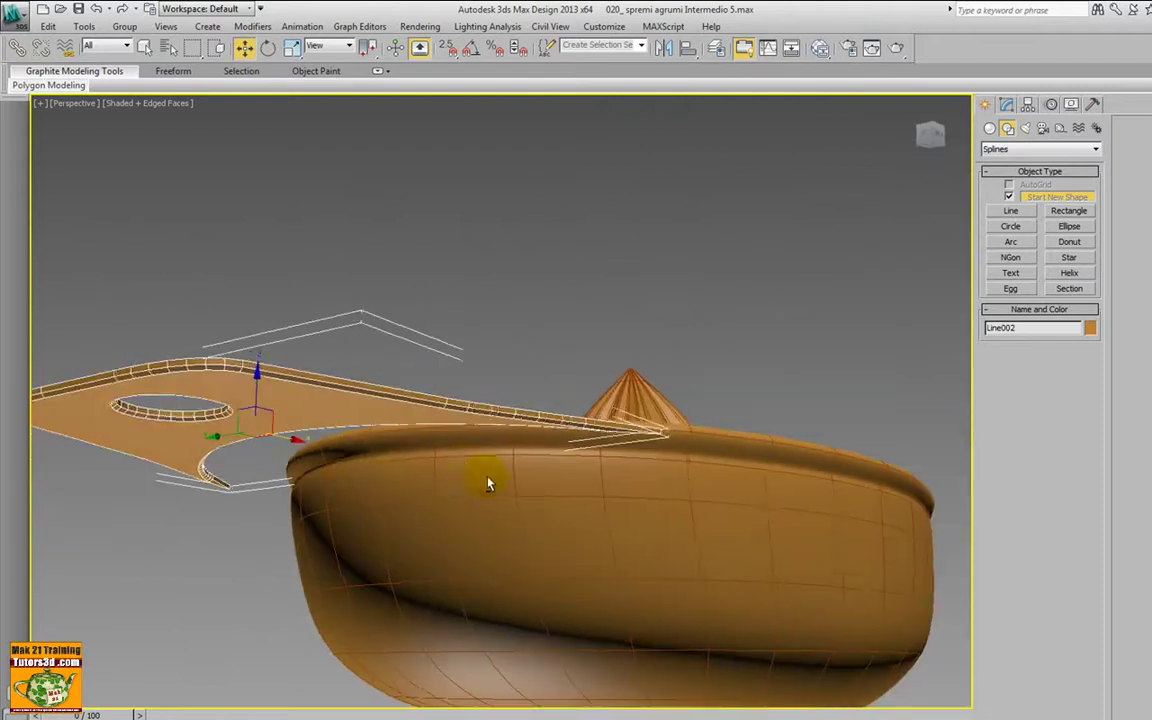
{"action": "mouse_move", "coordinate": [360, 470]}
{"action": "middle_mouse_down", "text": "alt"}
{"action": "mouse_move", "coordinate": [386, 553]}
{"action": "mouse_move", "coordinate": [311, 466]}
{"action": "mouse_move", "coordinate": [329, 404]}
{"action": "mouse_move", "coordinate": [424, 382]}
{"action": "mouse_move", "coordinate": [429, 311]}
{"action": "mouse_move", "coordinate": [360, 375]}
{"action": "mouse_move", "coordinate": [430, 425]}
{"action": "middle_mouse_up", "text": "alt"}
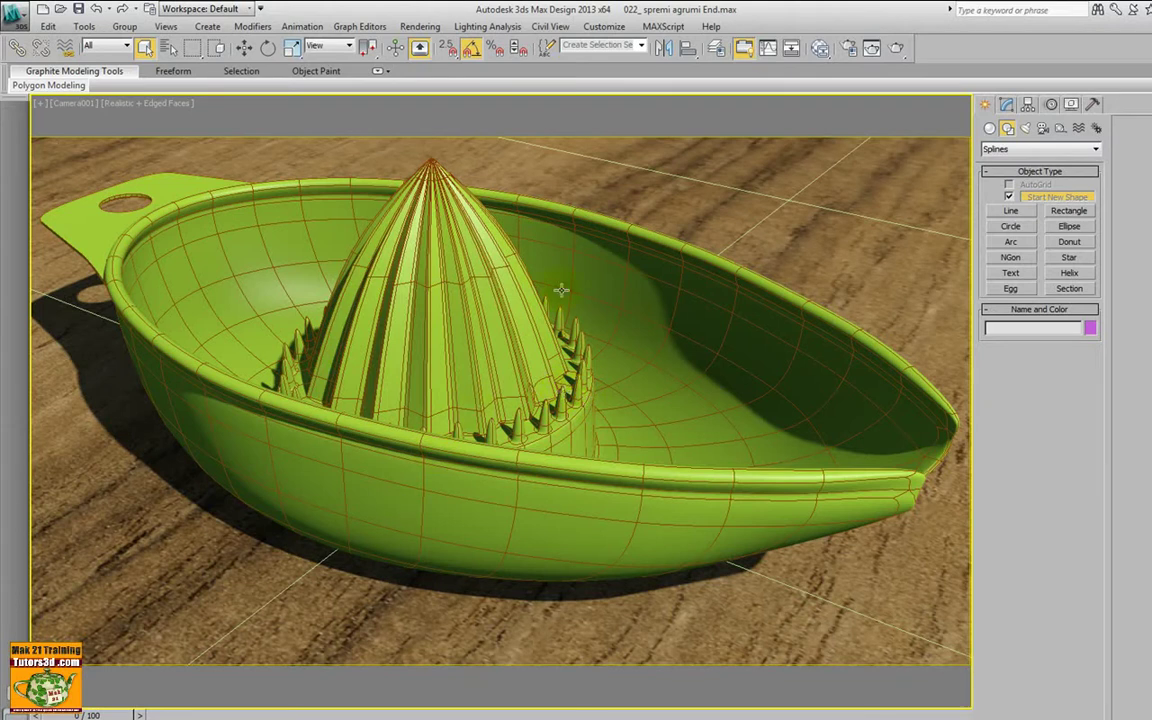
Step: Open the 023_ spremi agrumi soft ligth End scene from the Open File dialog
{"action": "left_click", "coordinate": [15, 16]}
{"action": "mouse_move", "coordinate": [44, 113]}
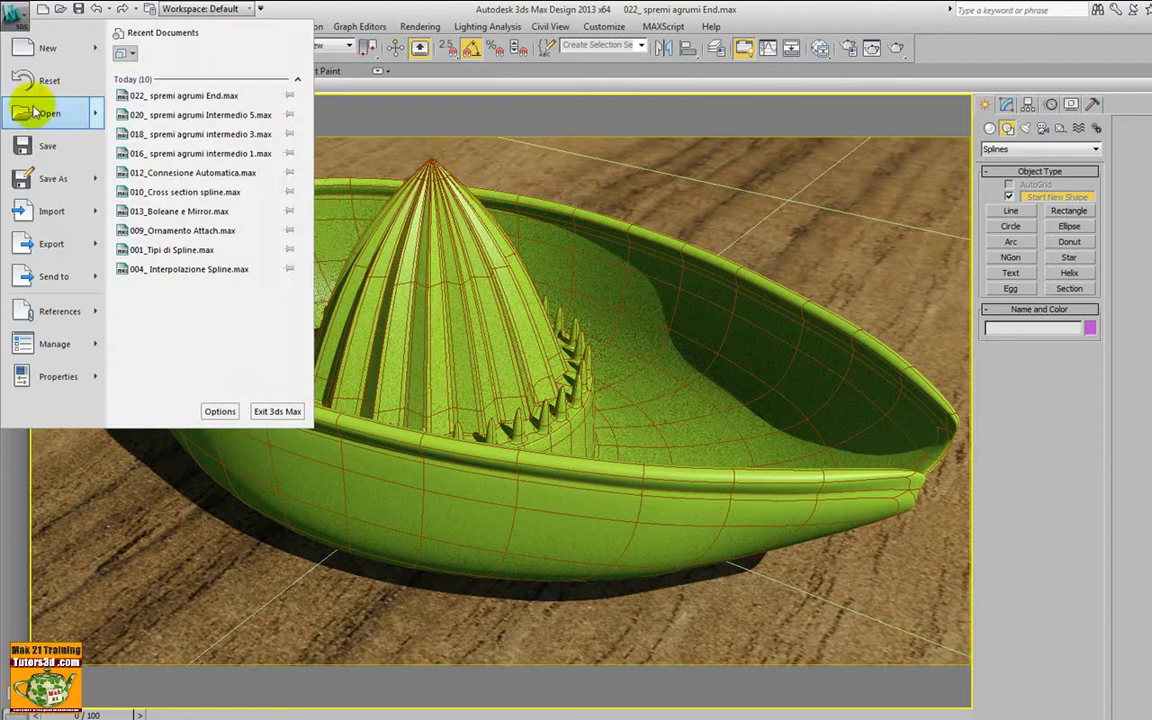
{"action": "left_click", "coordinate": [64, 72]}
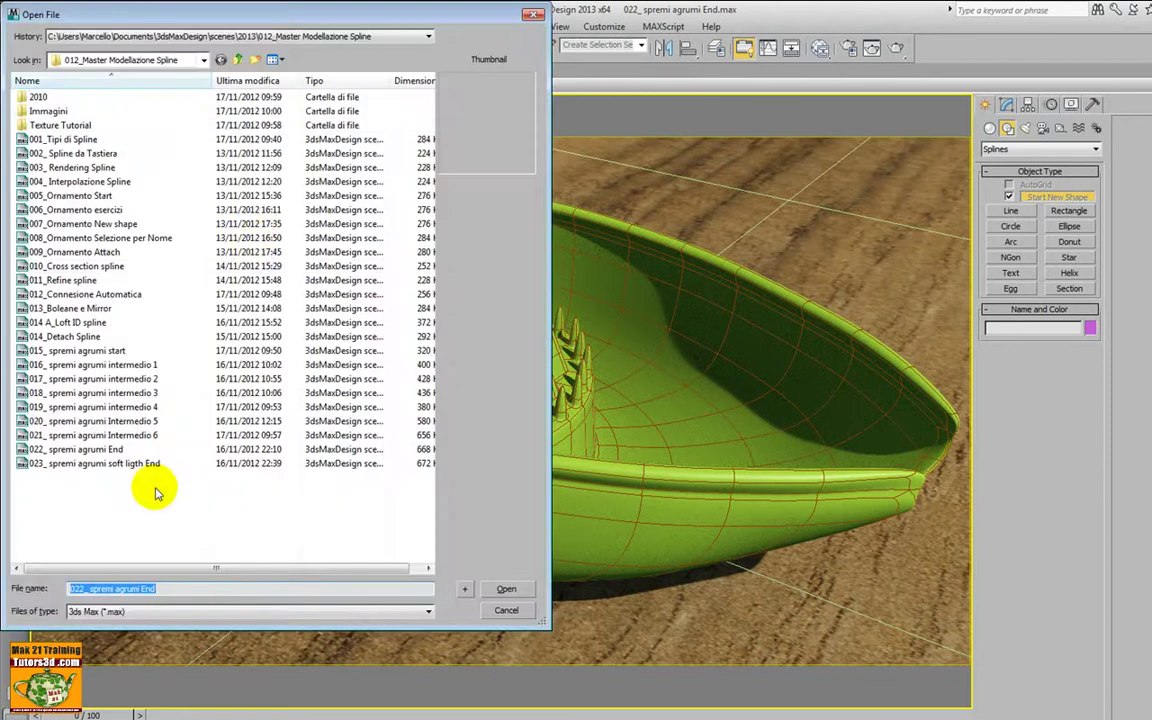
{"action": "left_click", "coordinate": [100, 463]}
{"action": "left_click", "coordinate": [506, 589]}
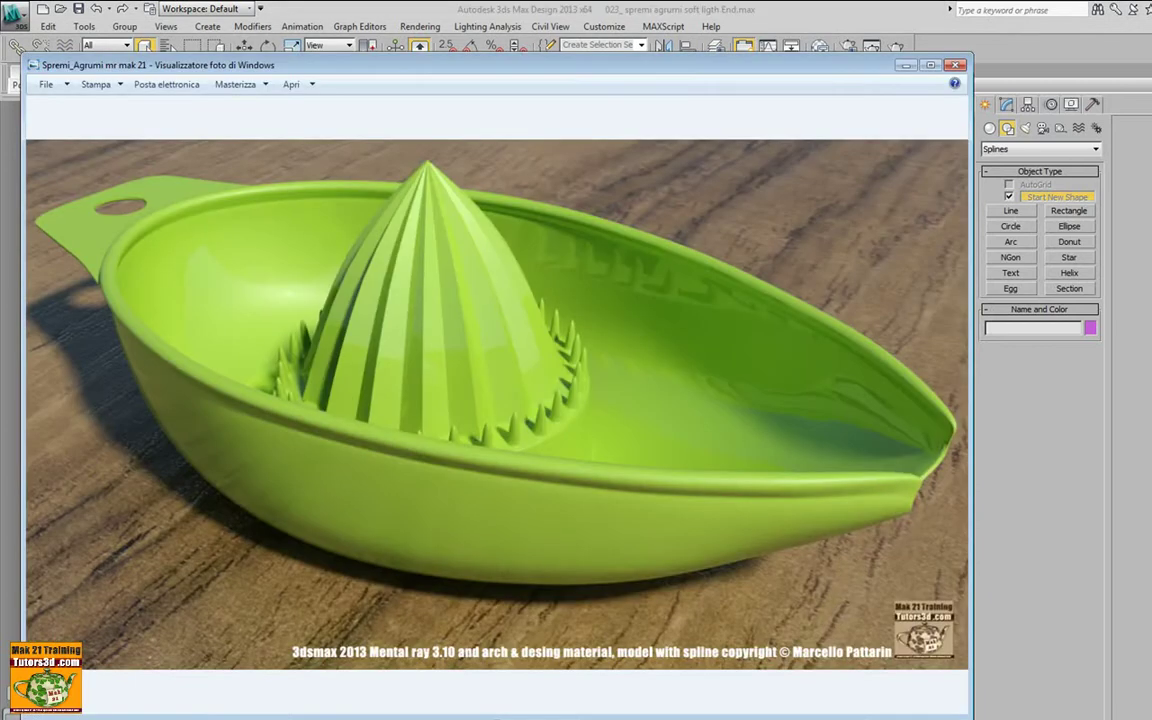
Step: Enlarge the Spremi_Agrumi mr mak 21 render window and open the mr mak 21 b render
{"action": "left_click_drag", "start_coordinate": [676, 66], "coordinate": [703, 46]}
{"action": "left_click_drag", "start_coordinate": [998, 699], "coordinate": [1085, 712]}
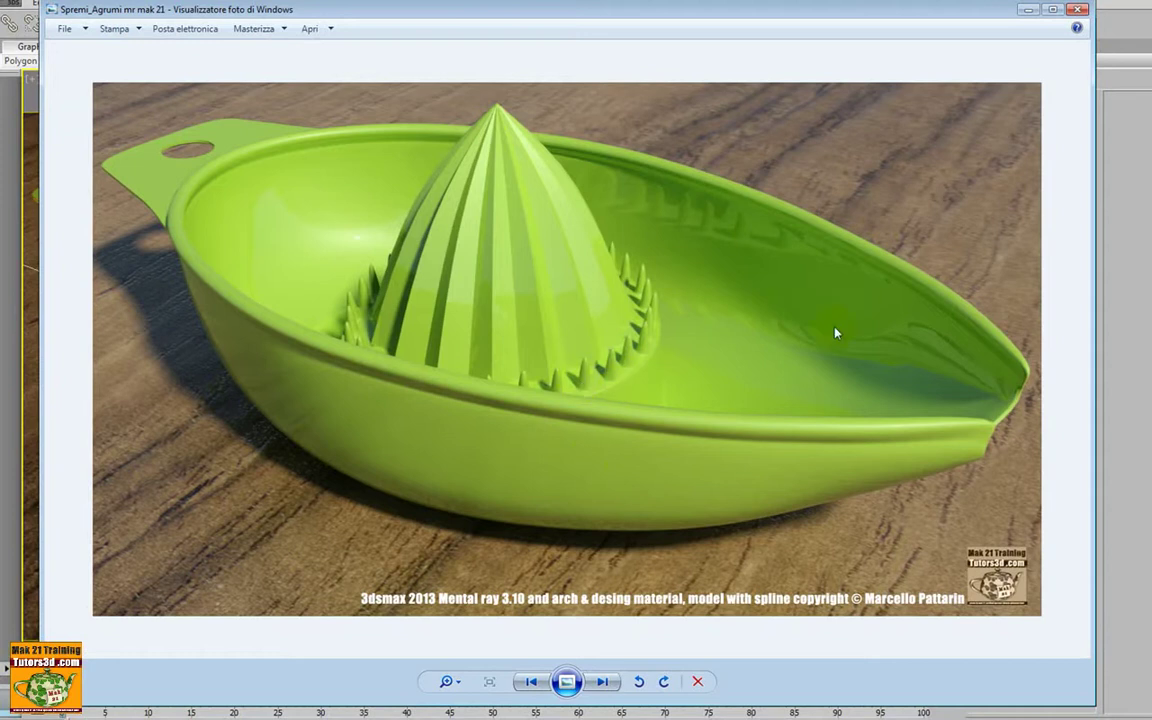
{"action": "left_click", "coordinate": [699, 334]}
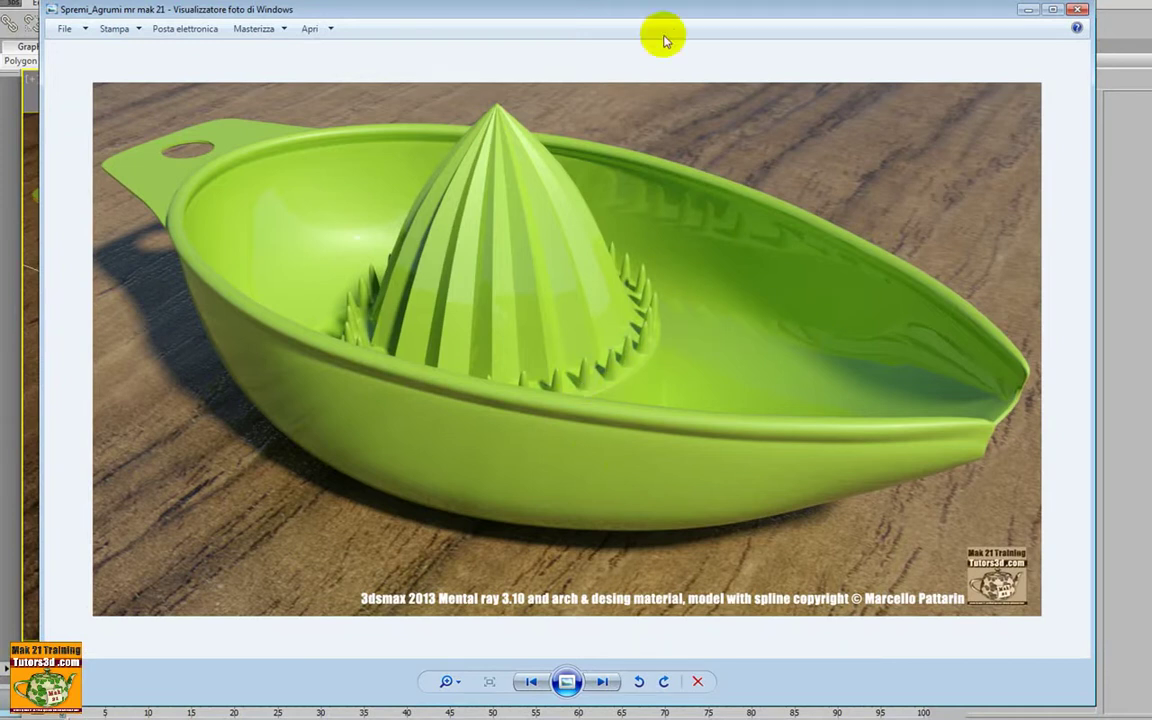
{"action": "left_click_drag", "start_coordinate": [662, 16], "coordinate": [655, 28]}
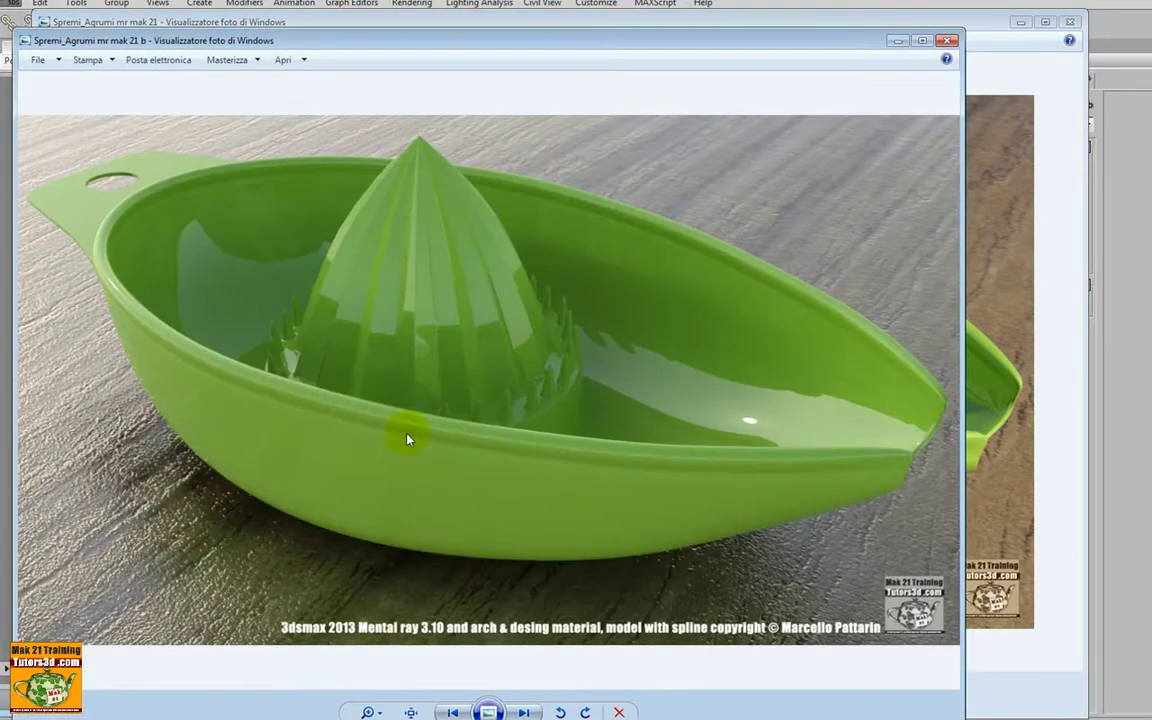
Step: Widen the mak 21 b and mak21 c render windows, then open the Wire 3 mak21 render
{"action": "left_click_drag", "start_coordinate": [595, 55], "coordinate": [617, 40]}
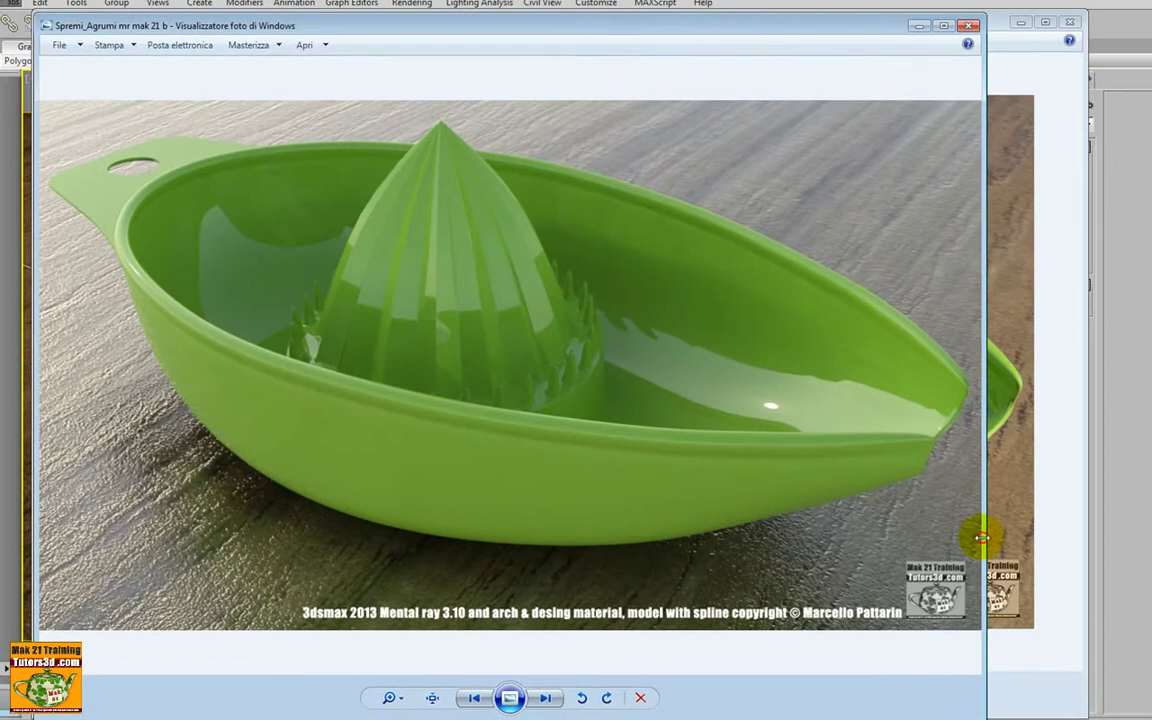
{"action": "left_click_drag", "start_coordinate": [983, 535], "coordinate": [1067, 535]}
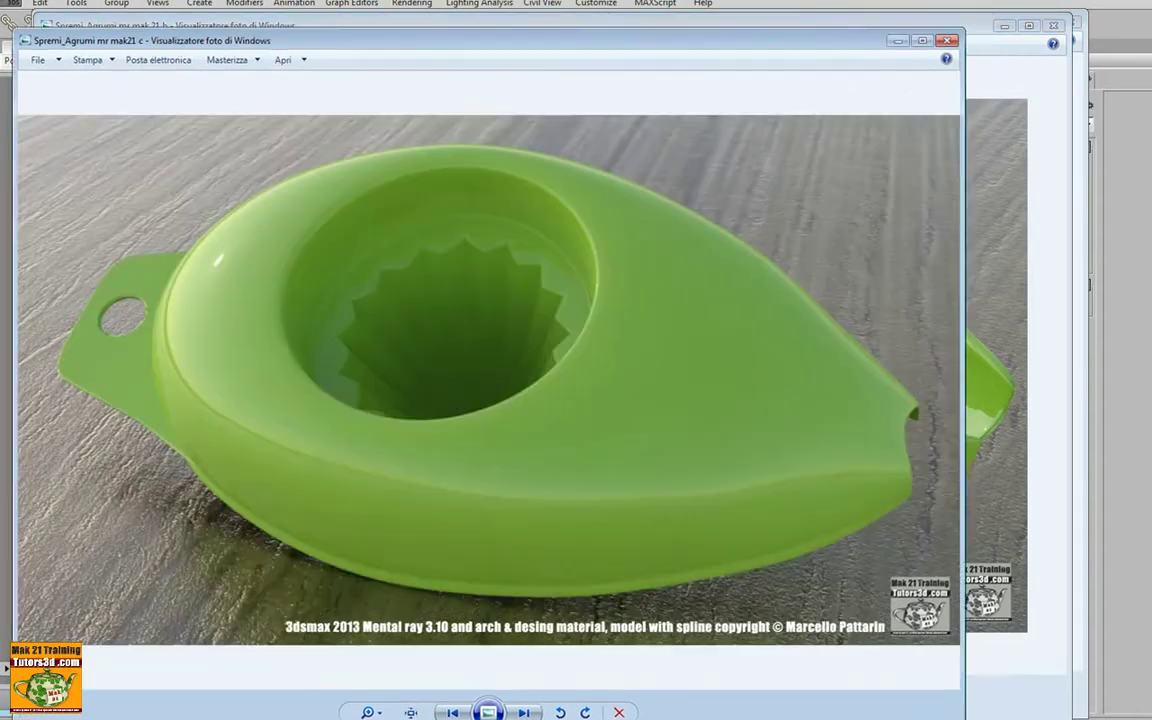
{"action": "left_click_drag", "start_coordinate": [720, 33], "coordinate": [730, 30]}
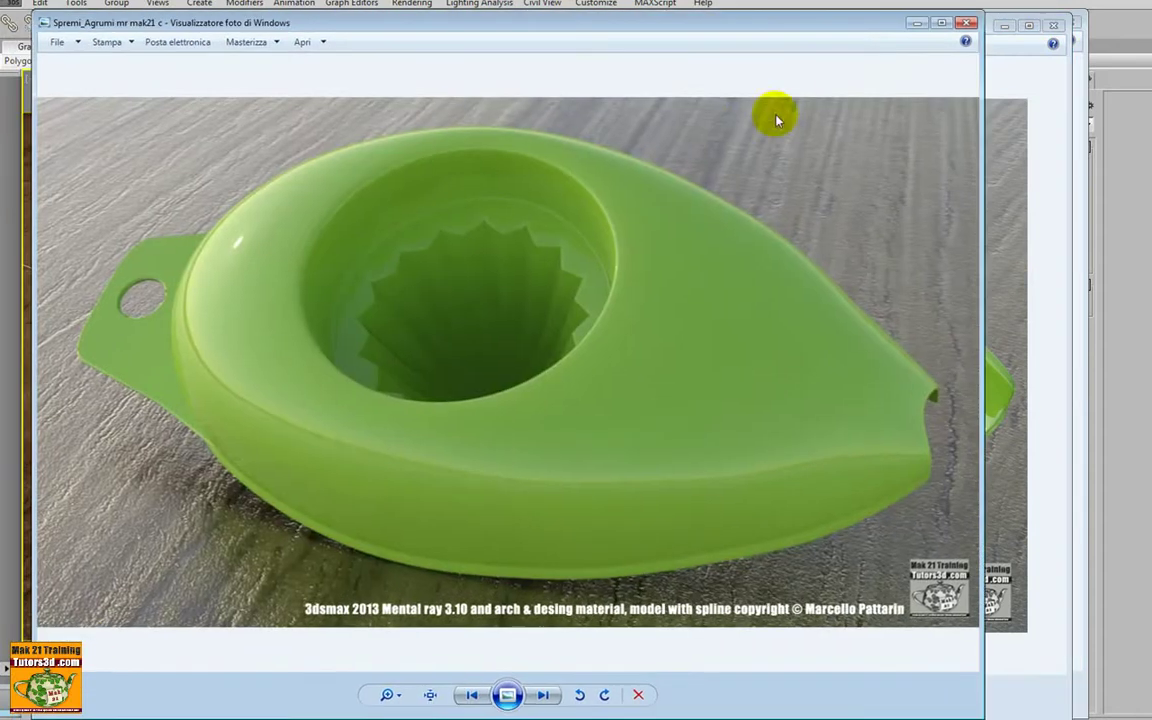
{"action": "left_click_drag", "start_coordinate": [982, 406], "coordinate": [1073, 415]}
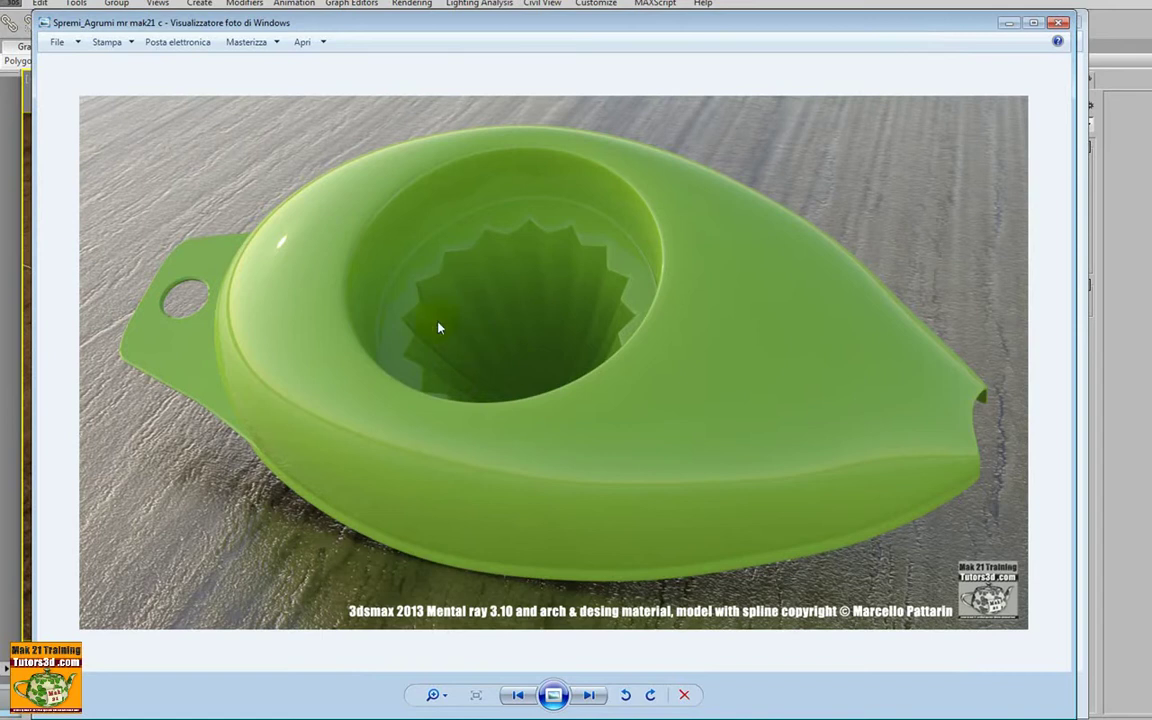
{"action": "left_click", "coordinate": [390, 430]}
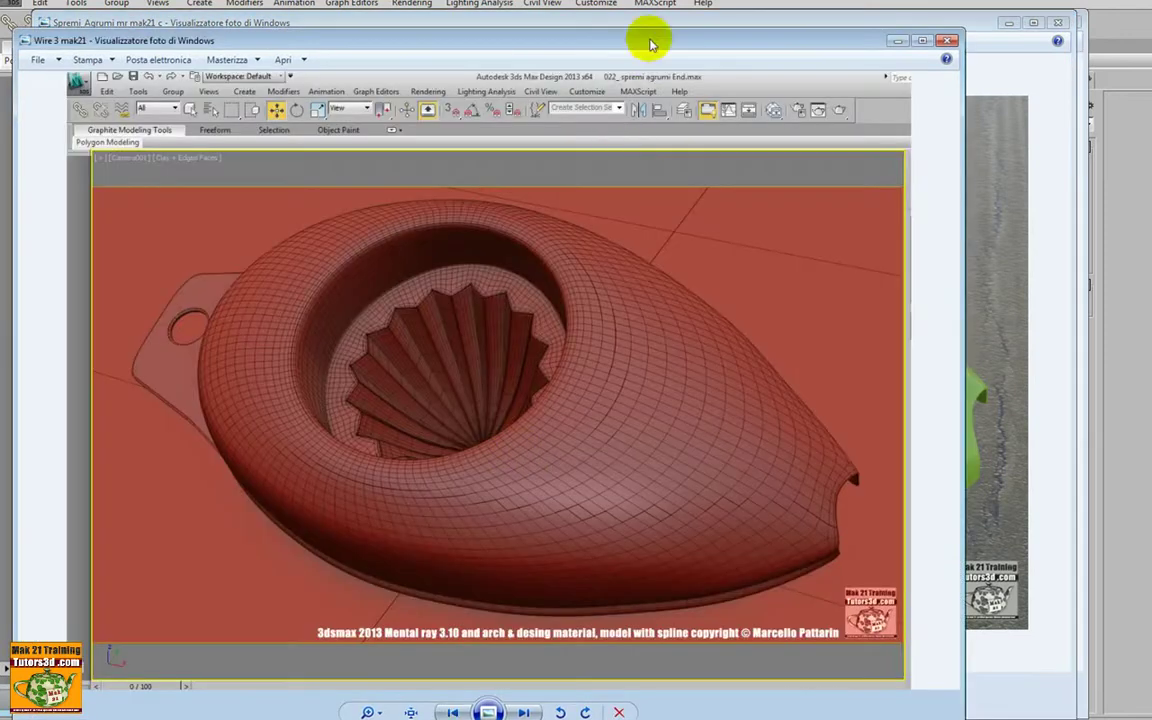
Step: Close the Wire 3 mak21 render and the remaining Photo Viewer windows, back to 3ds Max
{"action": "left_click_drag", "start_coordinate": [649, 40], "coordinate": [660, 30]}
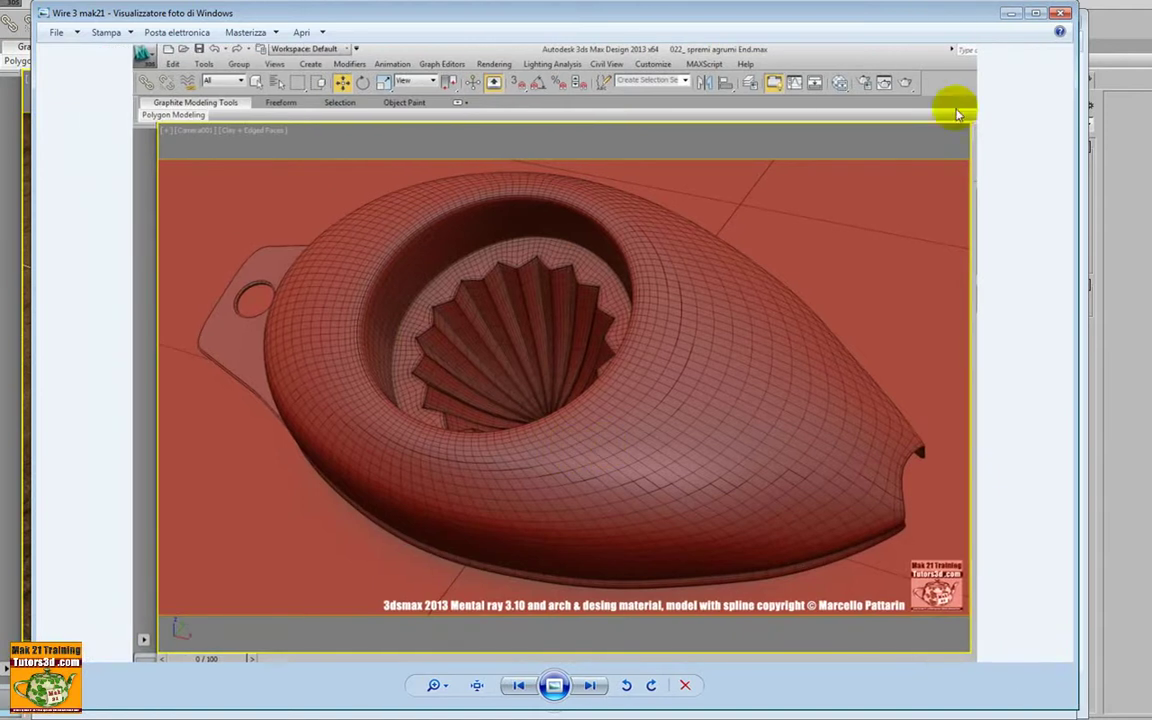
{"action": "left_click", "coordinate": [1061, 15]}
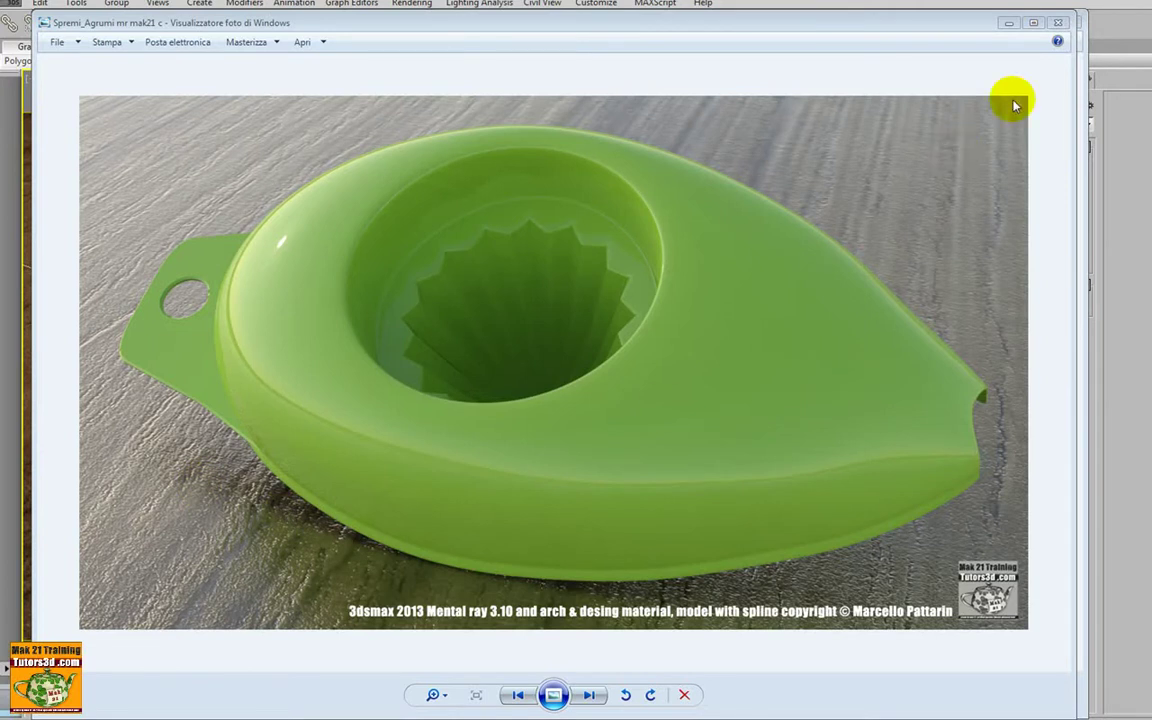
{"action": "left_click", "coordinate": [1058, 24]}
{"action": "left_click", "coordinate": [1050, 26]}
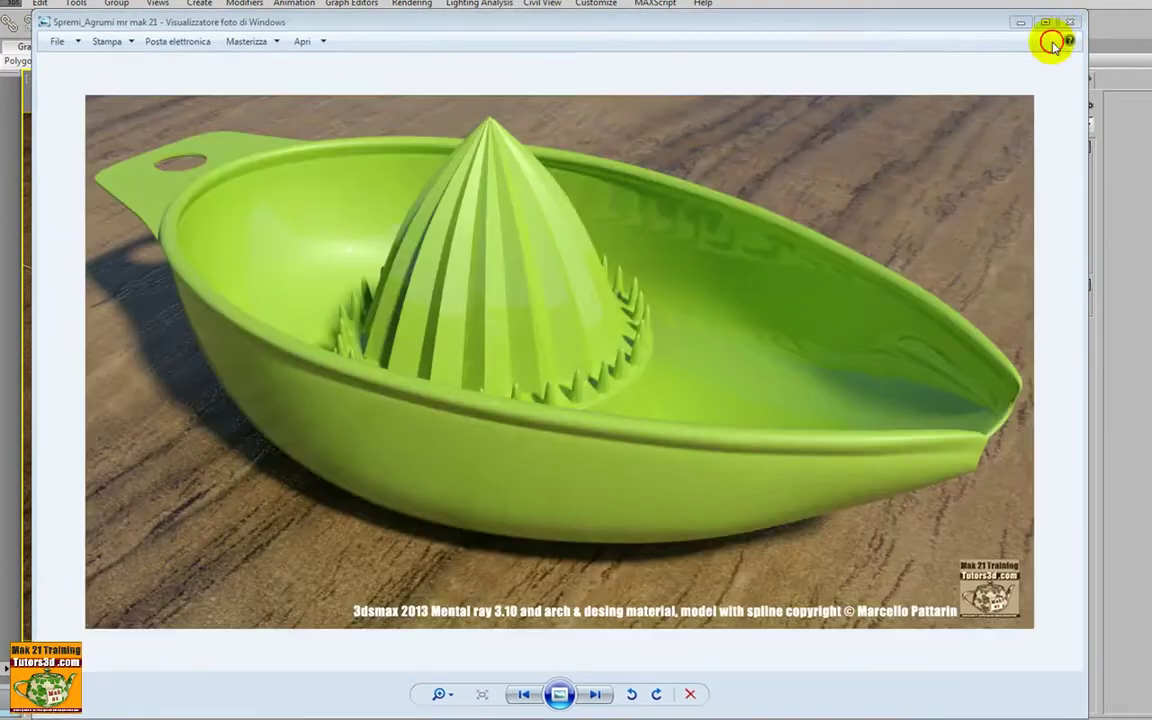
{"action": "left_click", "coordinate": [1070, 24]}
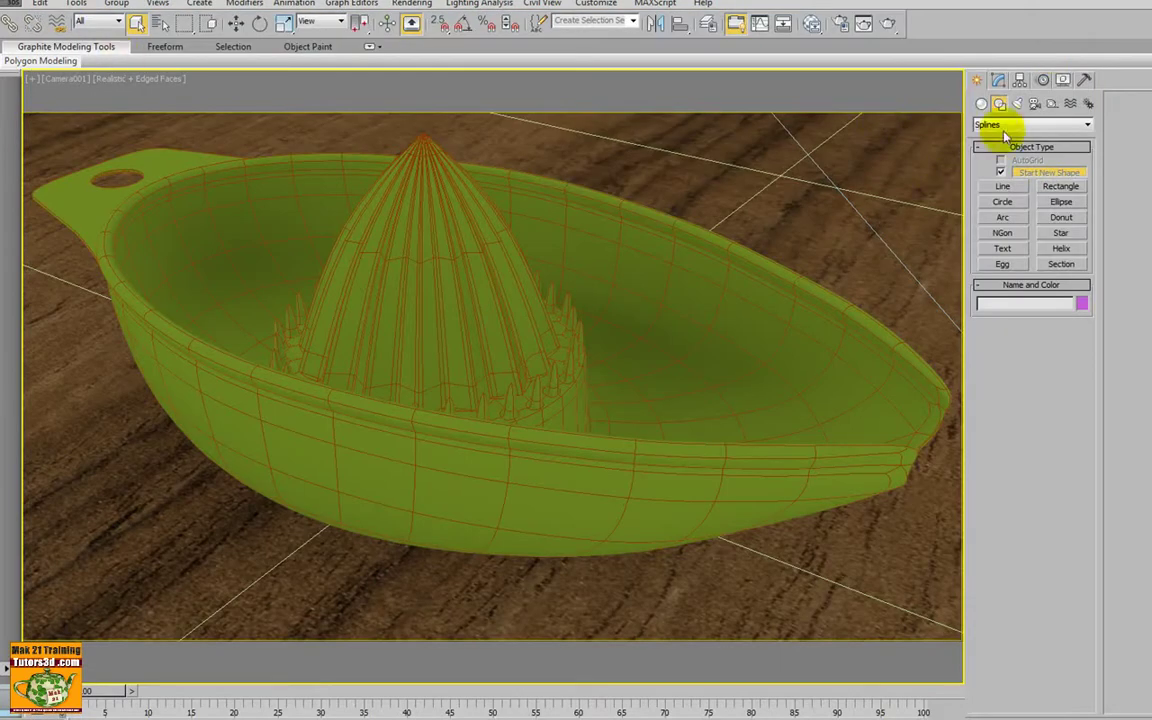
Step: Review the Text, Egg and Section spline types, then pick Arc for creation
{"action": "left_click", "coordinate": [1008, 248]}
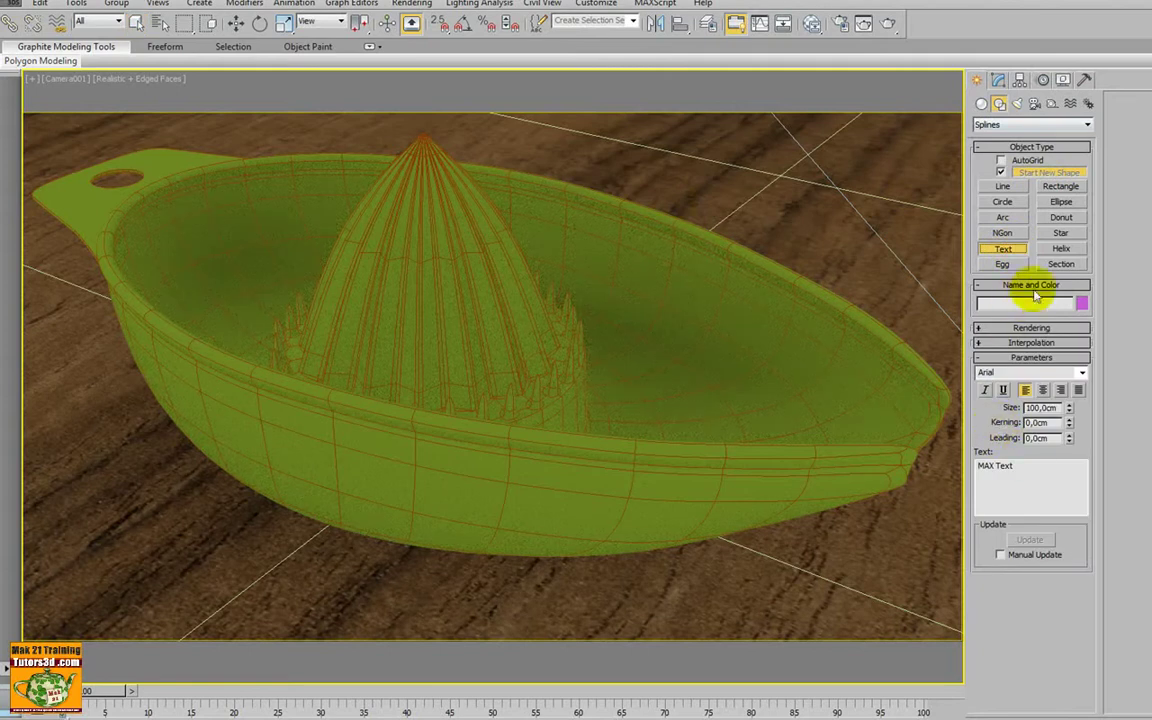
{"action": "left_click", "coordinate": [1004, 264]}
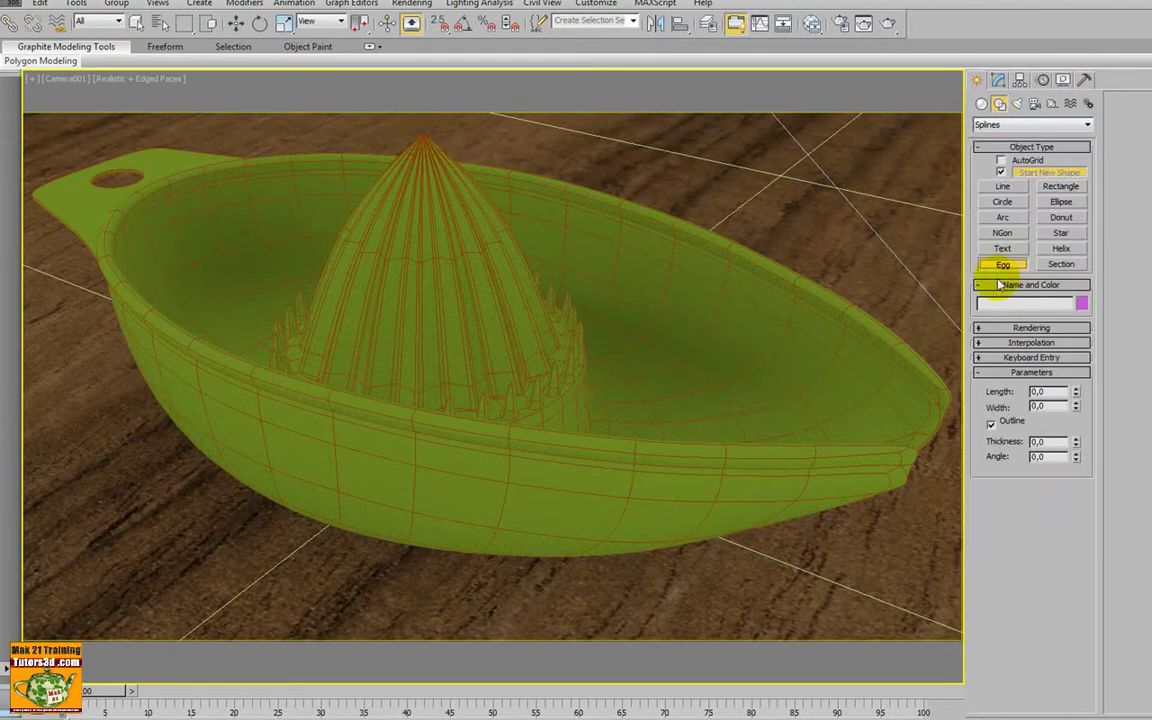
{"action": "left_click", "coordinate": [1061, 265]}
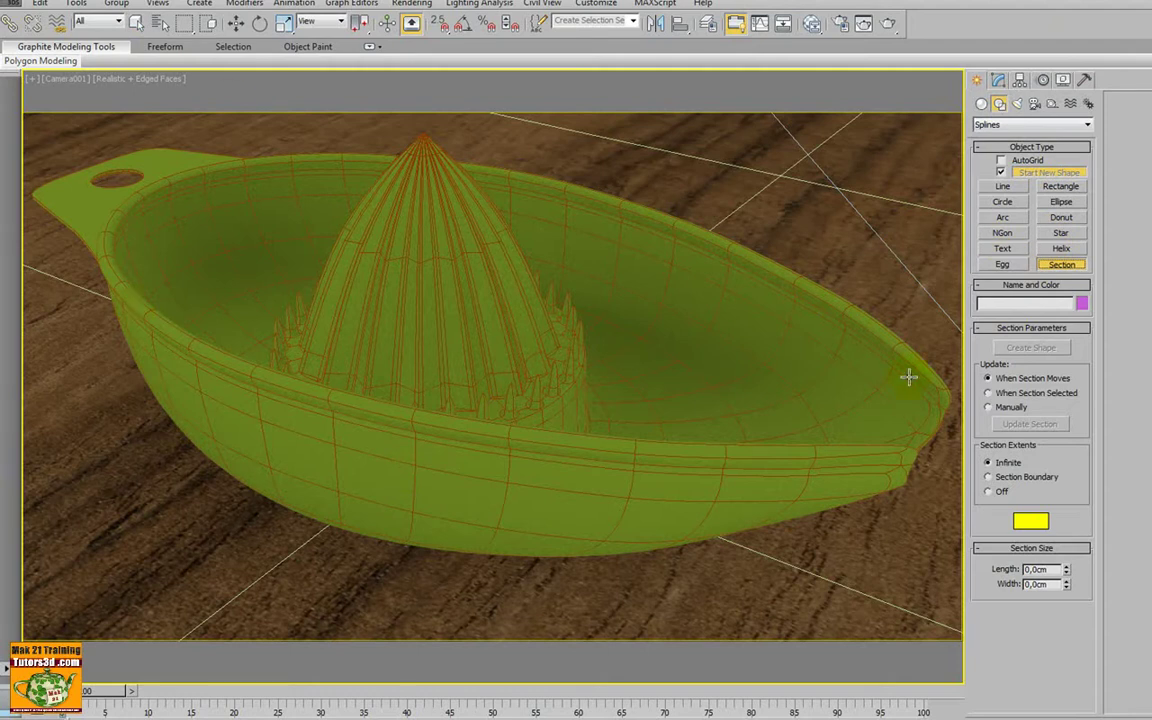
{"action": "left_click", "coordinate": [1026, 318]}
{"action": "left_click", "coordinate": [1002, 217]}
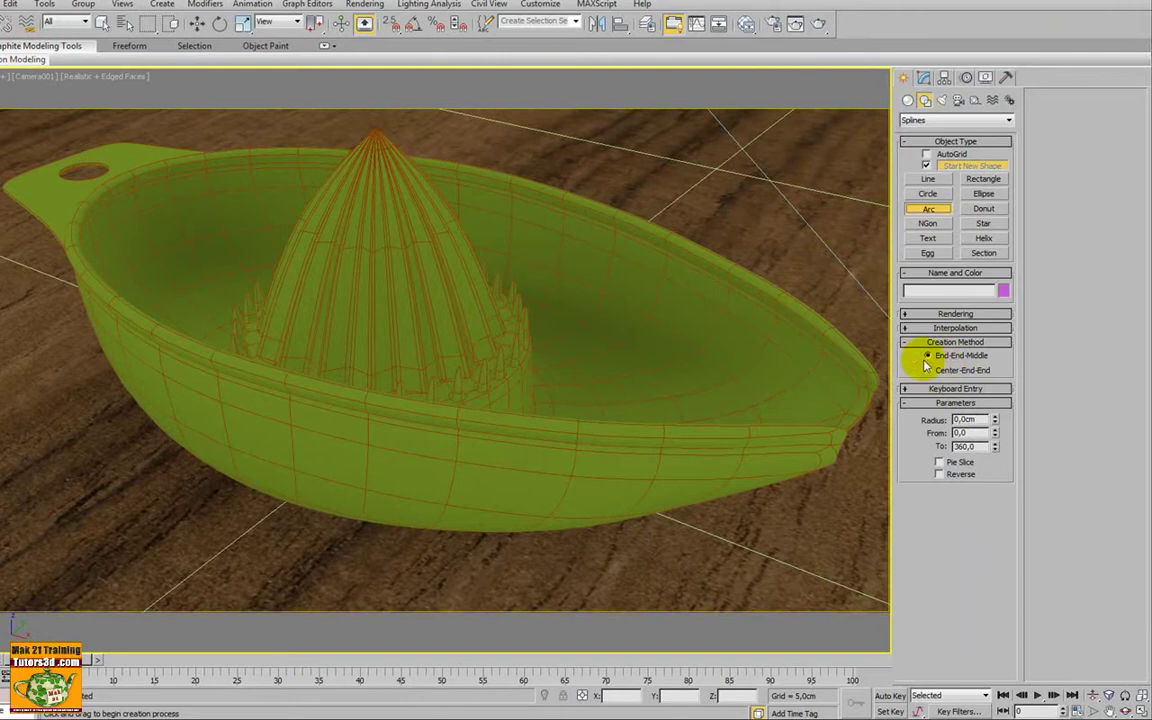
Step: Choose the Ellipse spline type and expand its Creation Method, Interpolation, Rendering and Keyboard Entry rollouts
{"action": "left_click", "coordinate": [985, 196]}
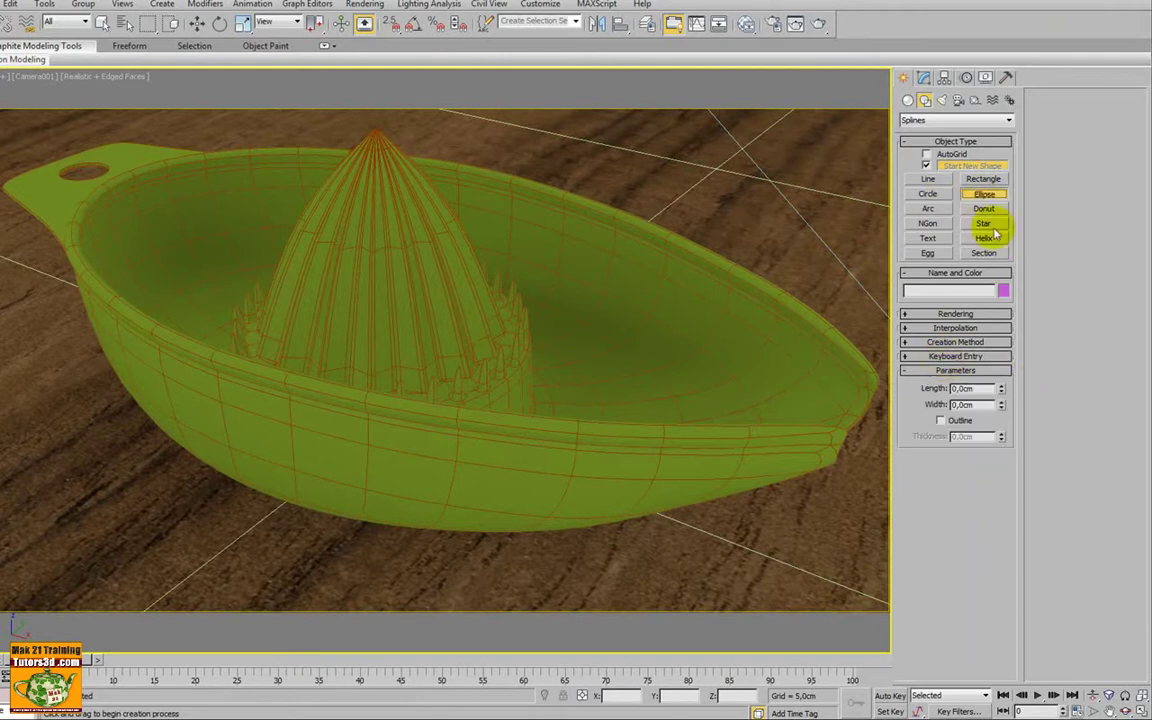
{"action": "left_click", "coordinate": [952, 342]}
{"action": "left_click", "coordinate": [952, 328]}
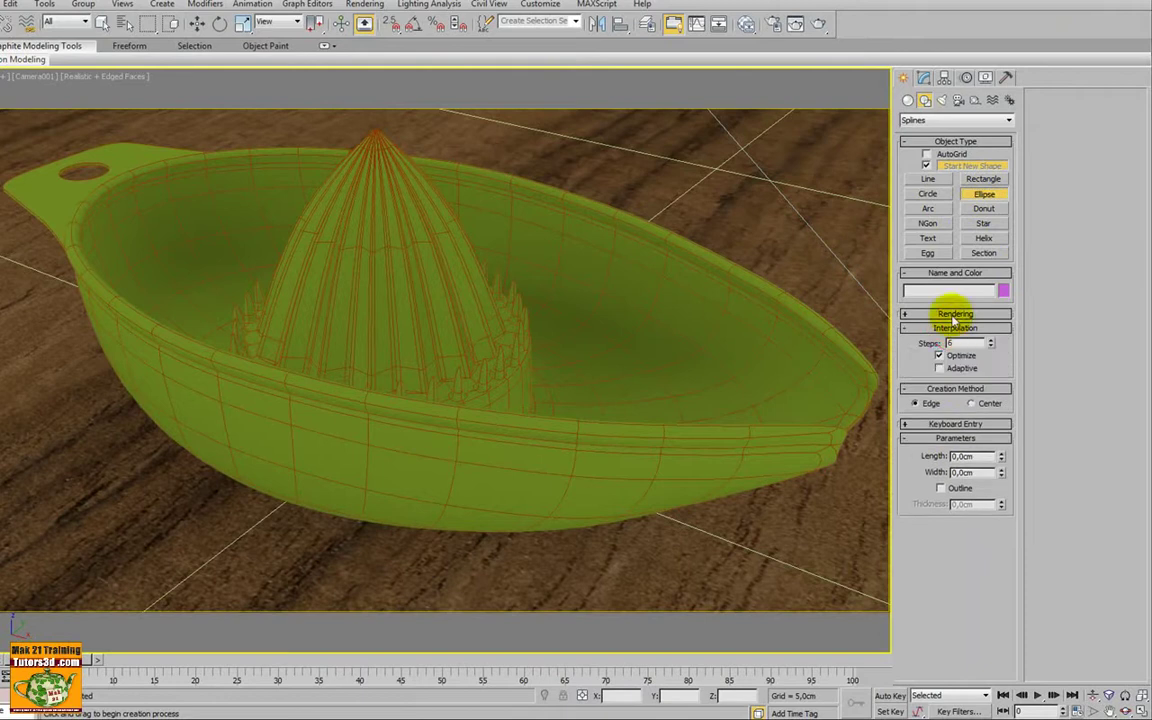
{"action": "left_click", "coordinate": [951, 314]}
{"action": "left_click", "coordinate": [942, 665]}
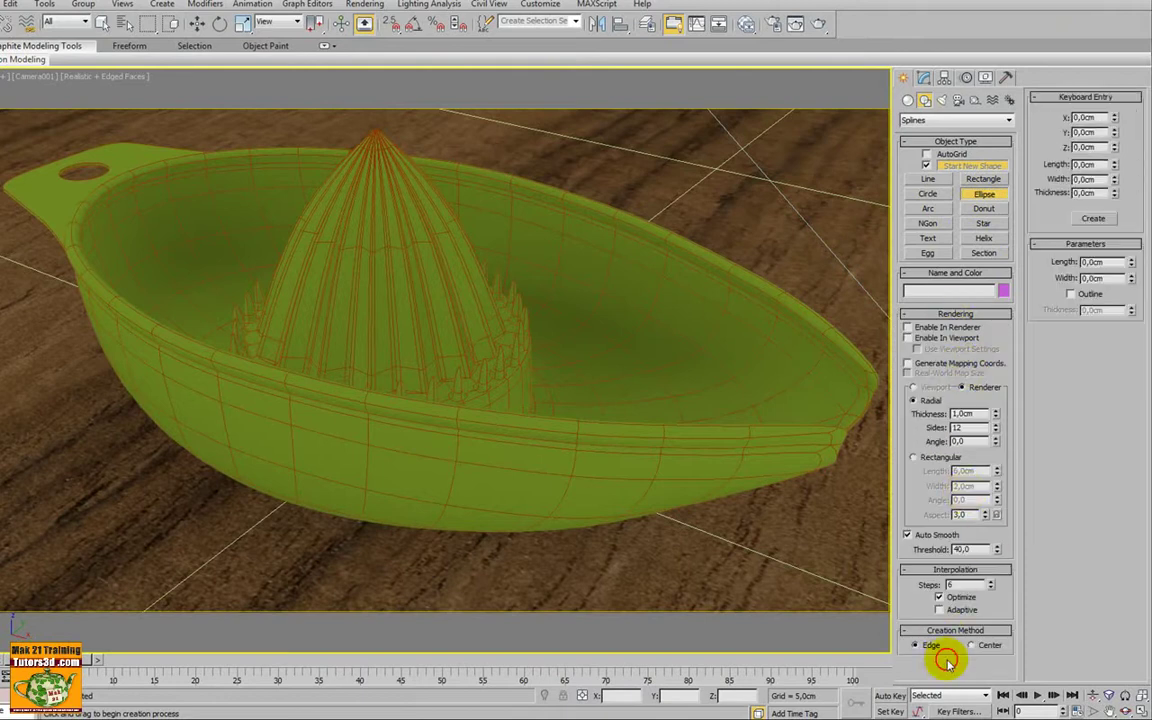